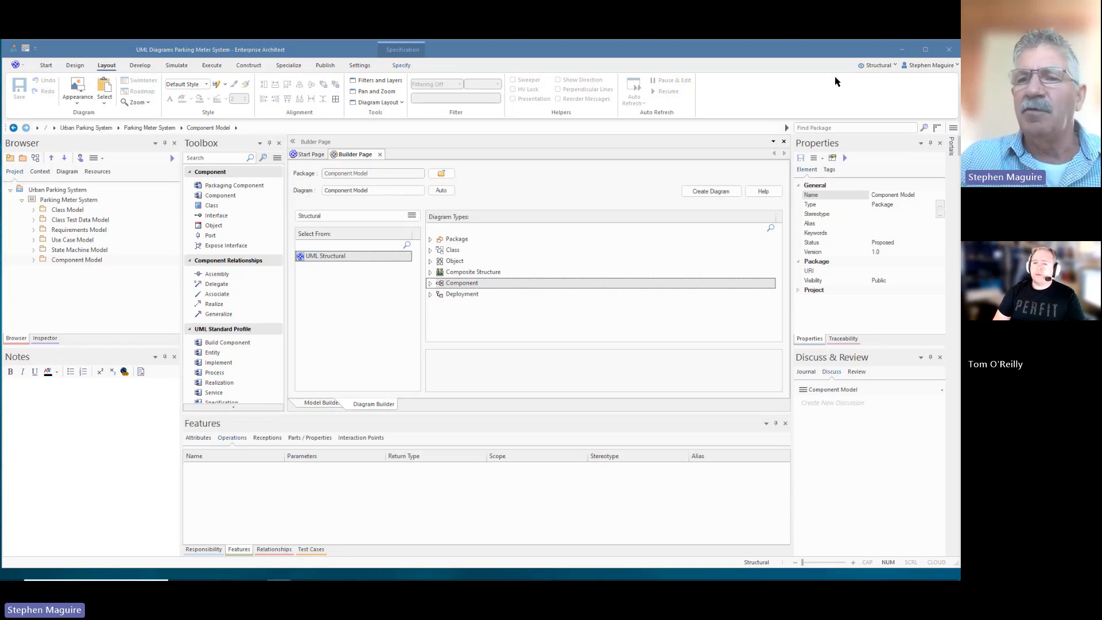
- Choose the UML > Behavioral perspective and set the Toolbox to Interaction (Actor, Lifeline, Message)
click(894, 67)
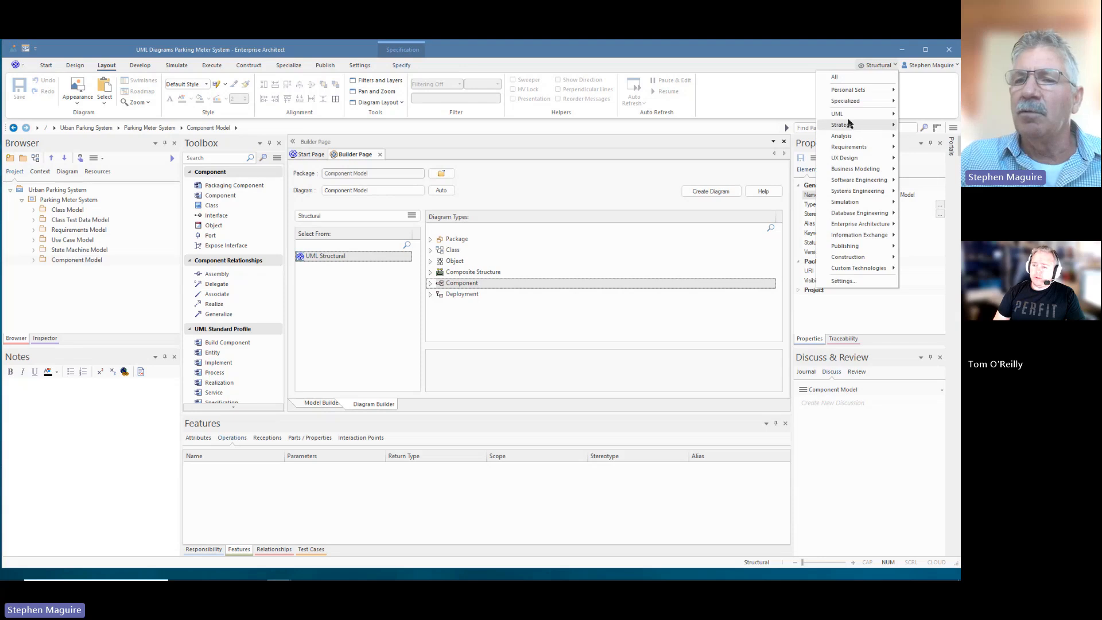
mouse_move(845, 116)
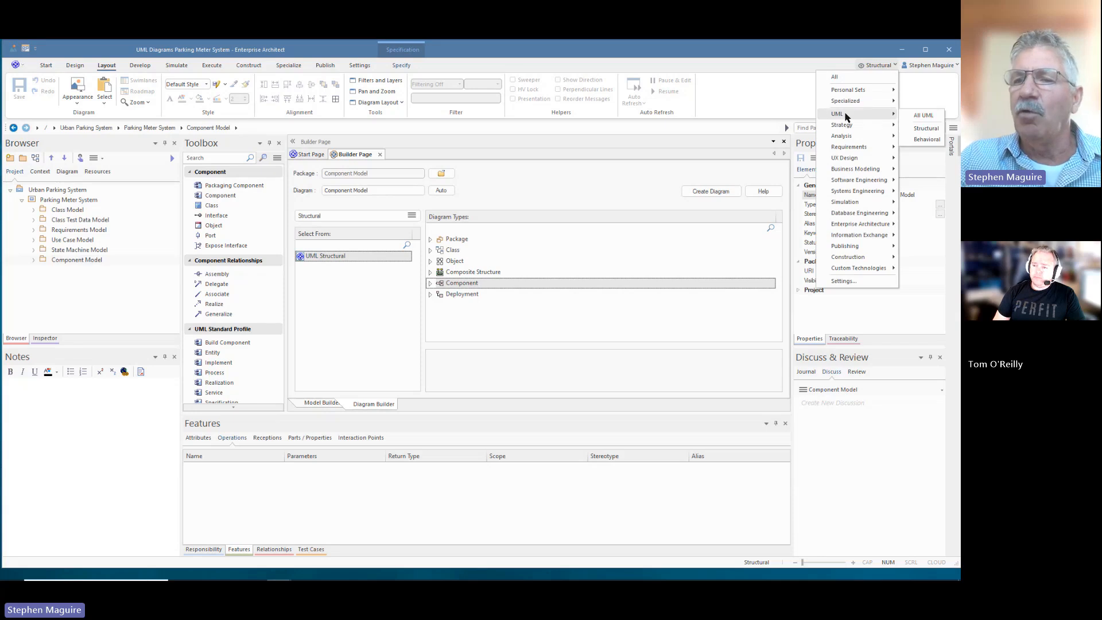
click(925, 139)
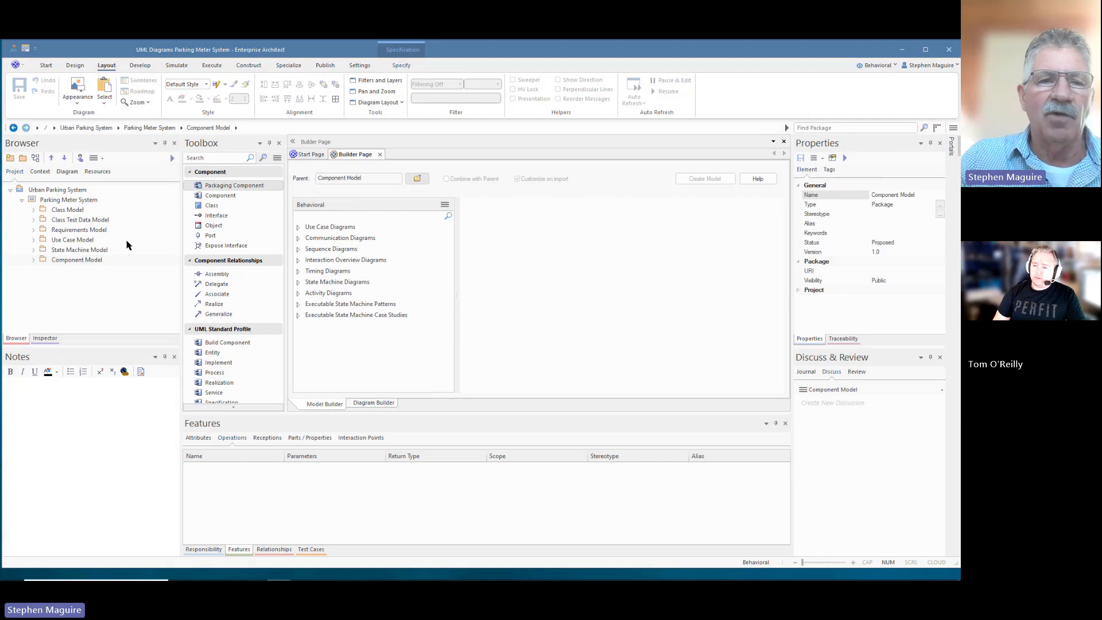
click(277, 157)
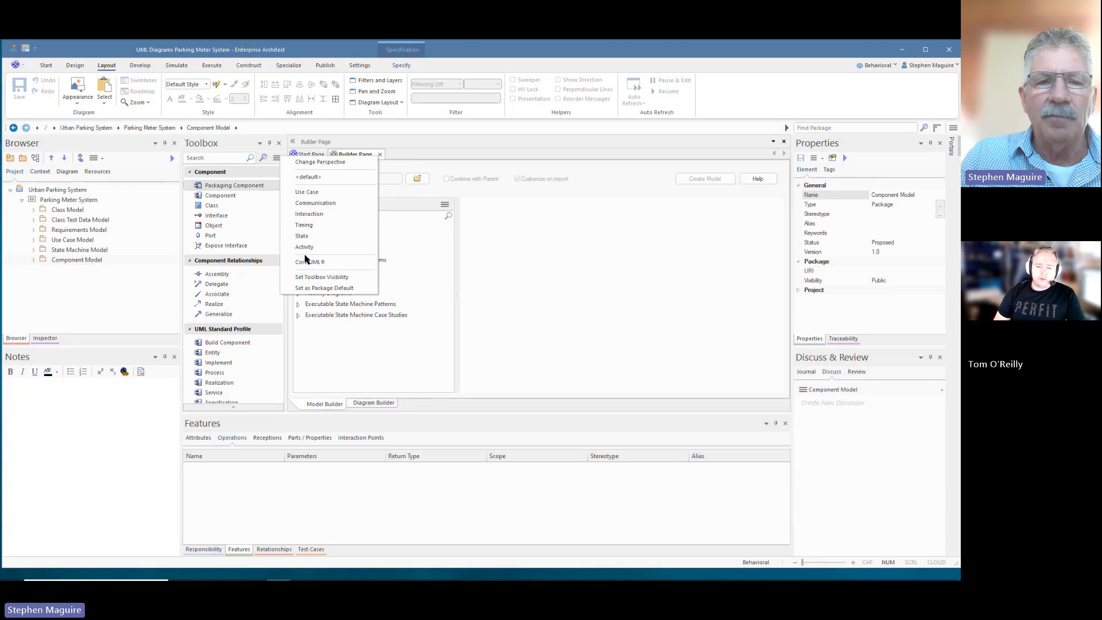
click(314, 215)
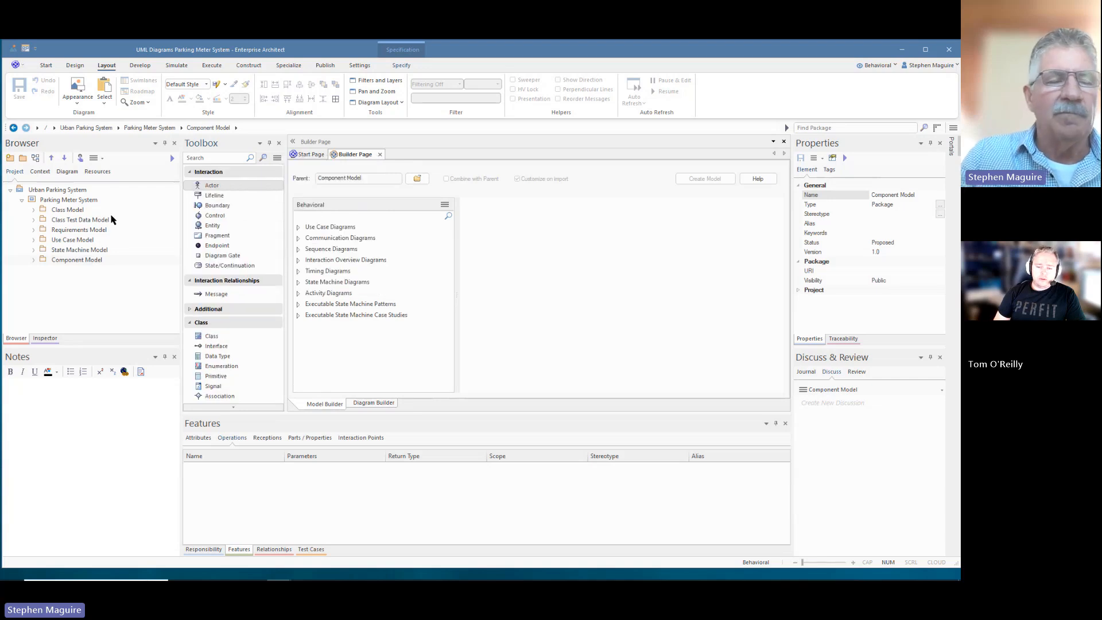
- Add a Package Only package named 'Interaction Models' under Parking Meter System
click(66, 201)
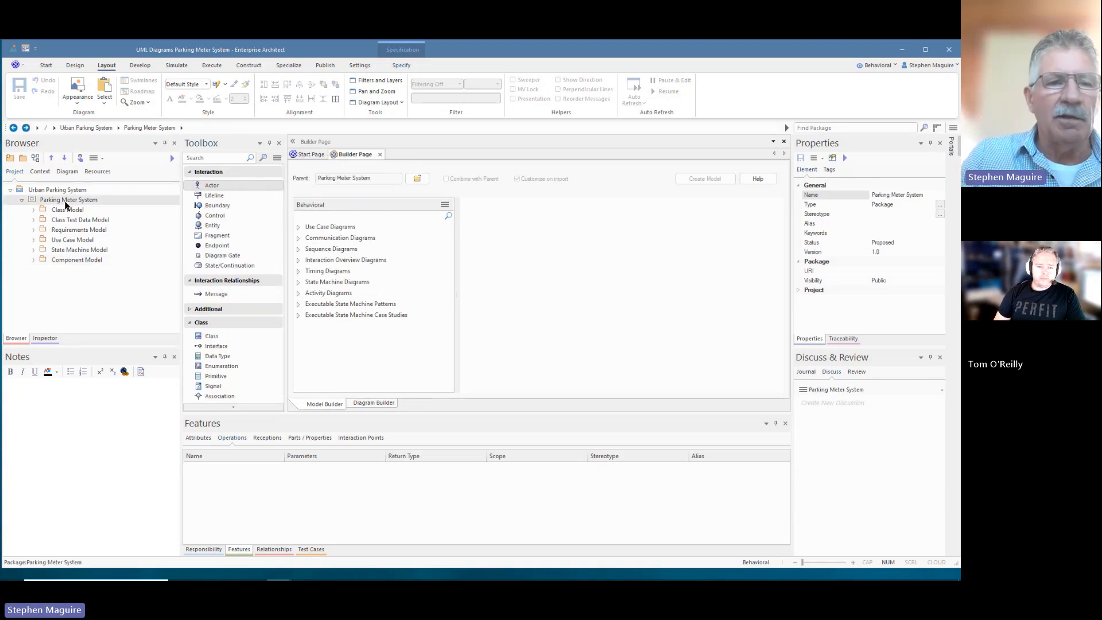
click(23, 158)
text(Interaction Model)
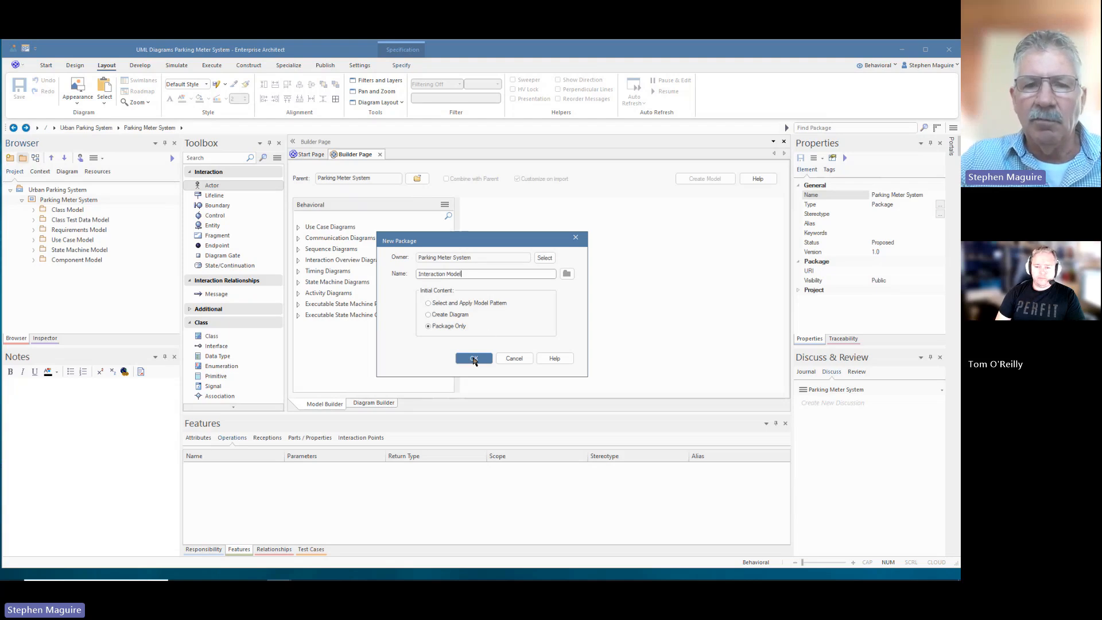
text(s)
click(471, 359)
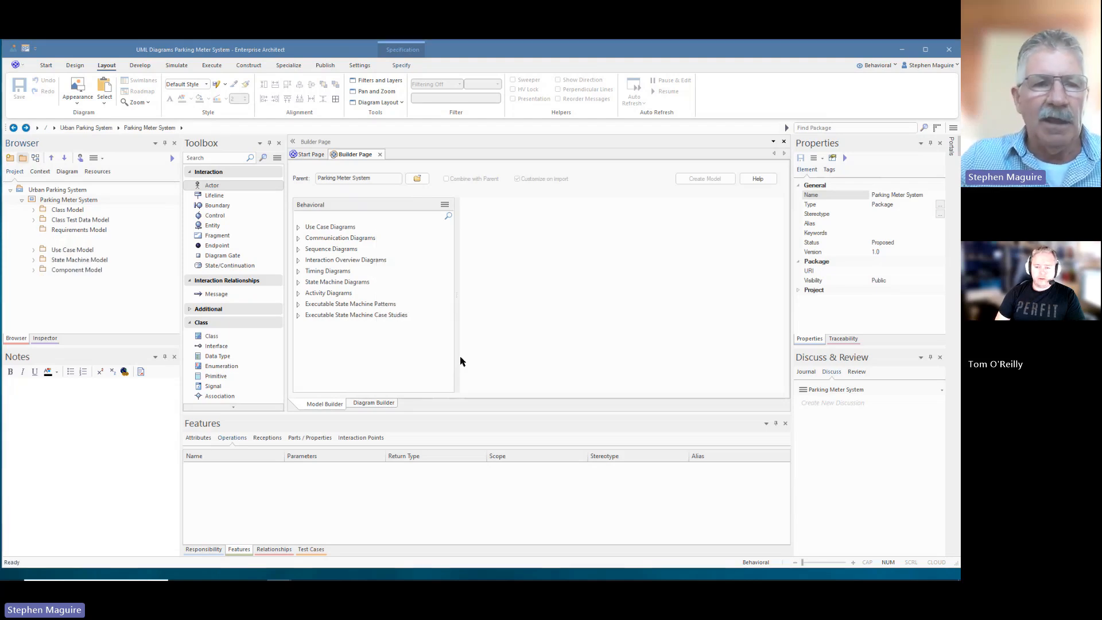
click(65, 159)
click(65, 159)
click(65, 159)
click(65, 159)
click(65, 159)
click(65, 159)
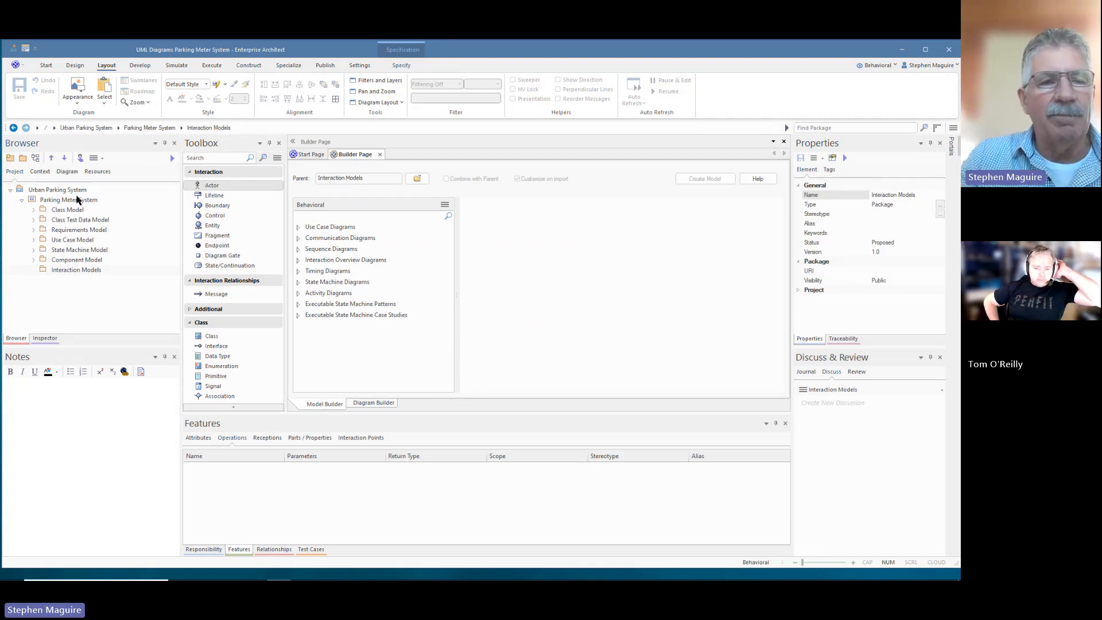
- Open and scroll through the Class Model class diagram, close it, then expand Component Model
click(34, 210)
double_click(80, 220)
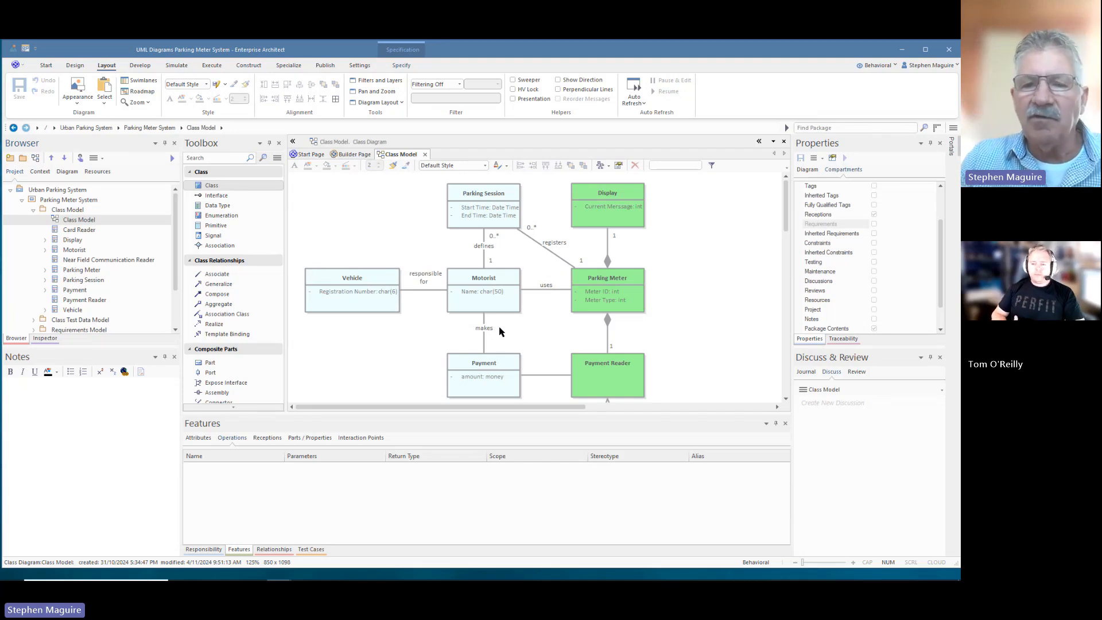
scroll(685, 310, down, 2)
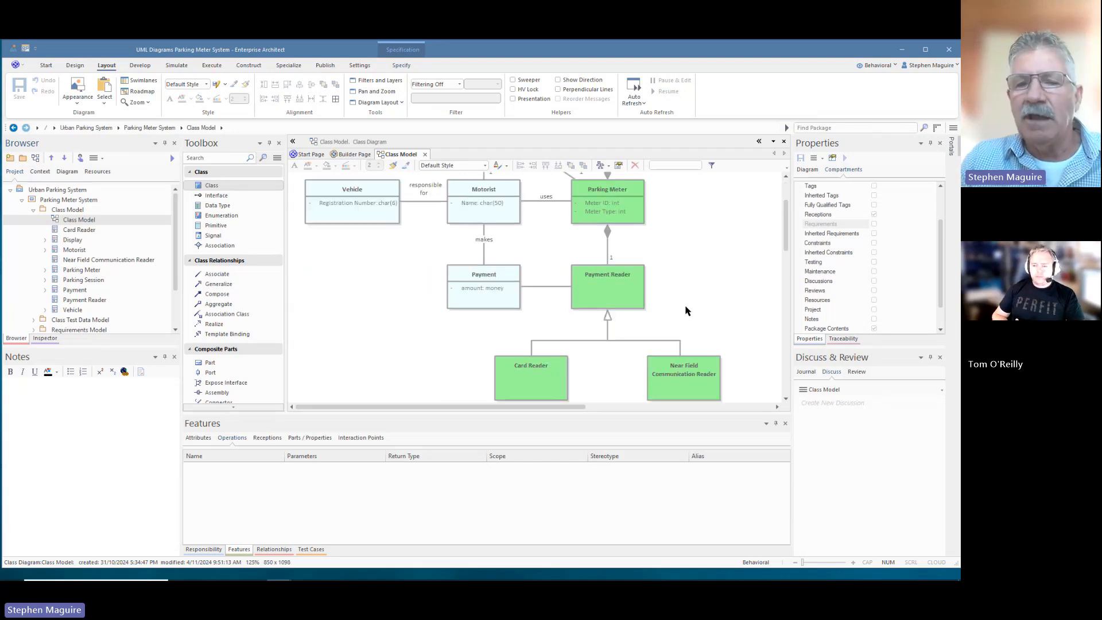
scroll(786, 241, up, 2)
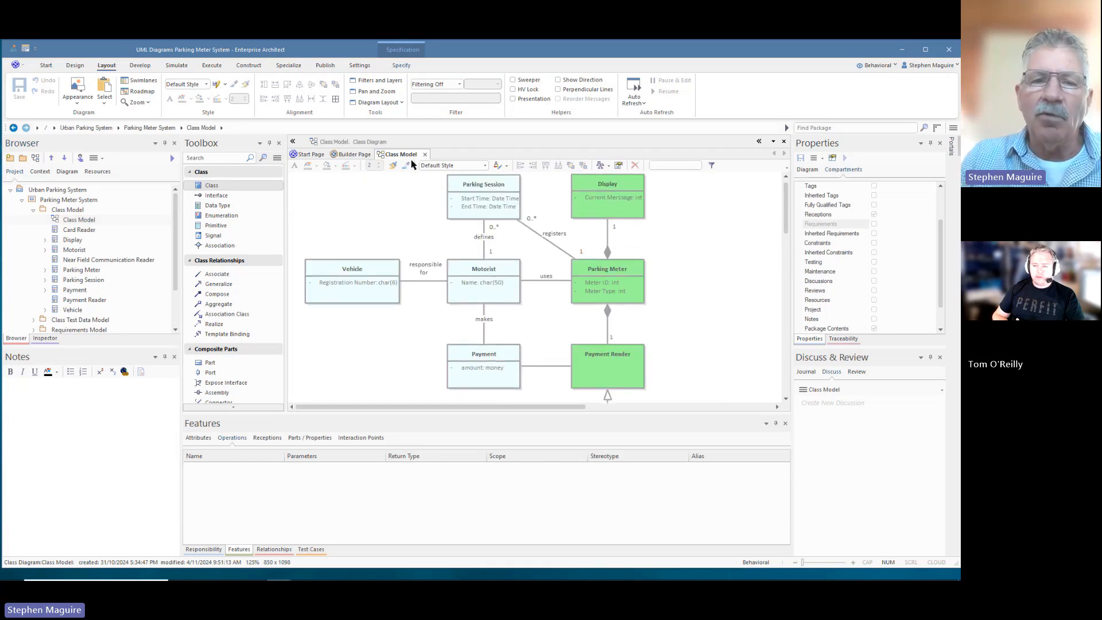
click(425, 155)
scroll(95, 258, down, 2)
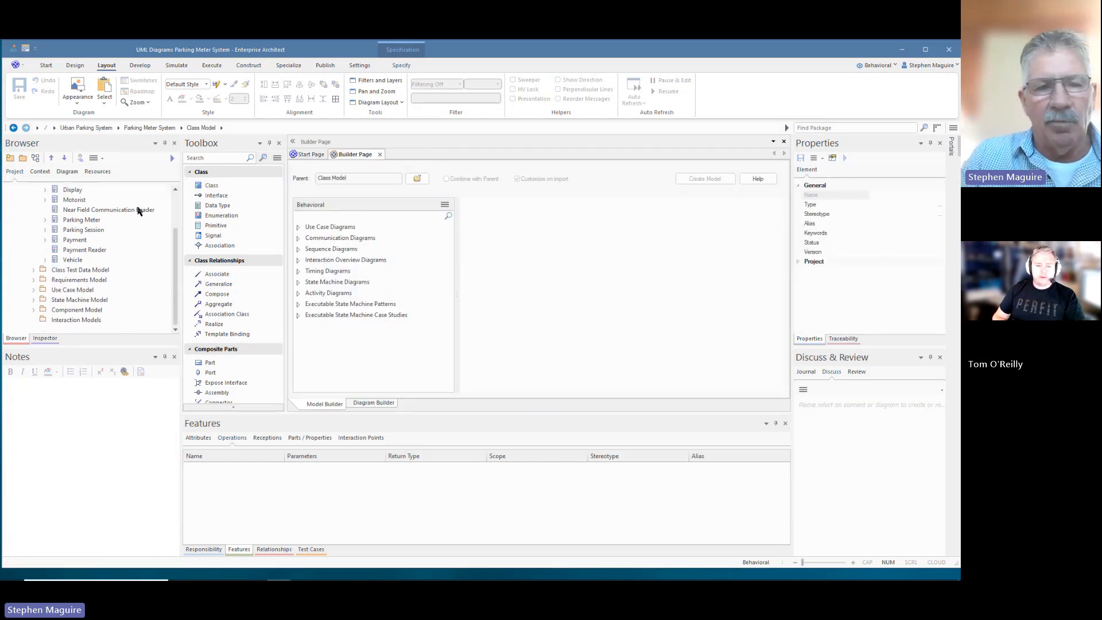
click(33, 310)
- Open the Component Model diagram showing Meter Controller, the Payment interface and colour legend
double_click(82, 261)
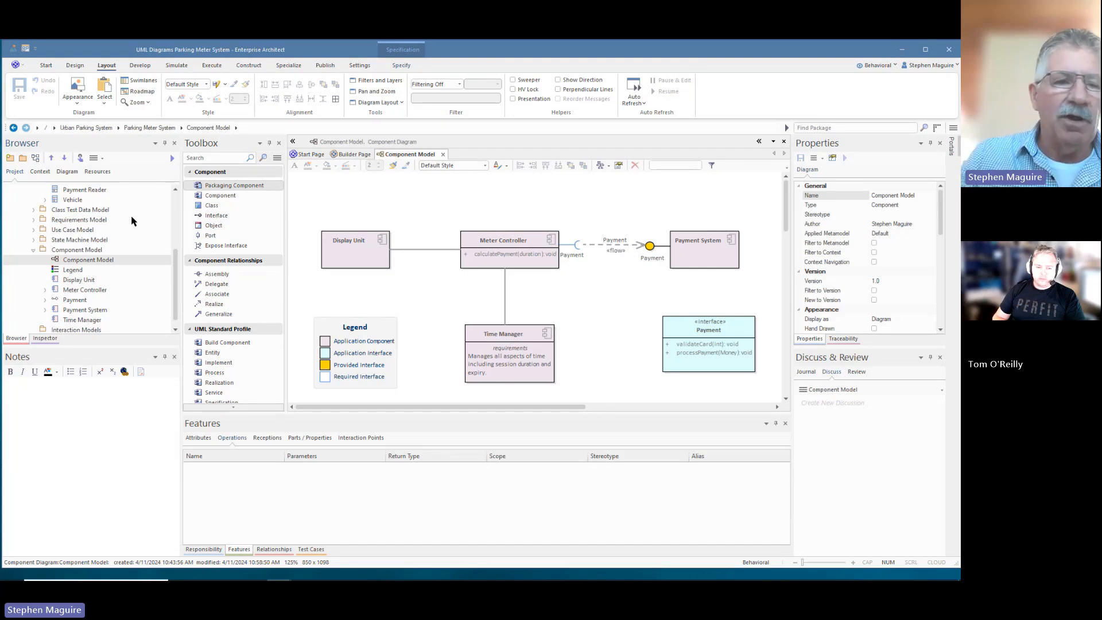
scroll(103, 235, down, 1)
- Create a Sequence diagram named 'Sequence Diagram - Main Payment' in Interaction Models
click(59, 319)
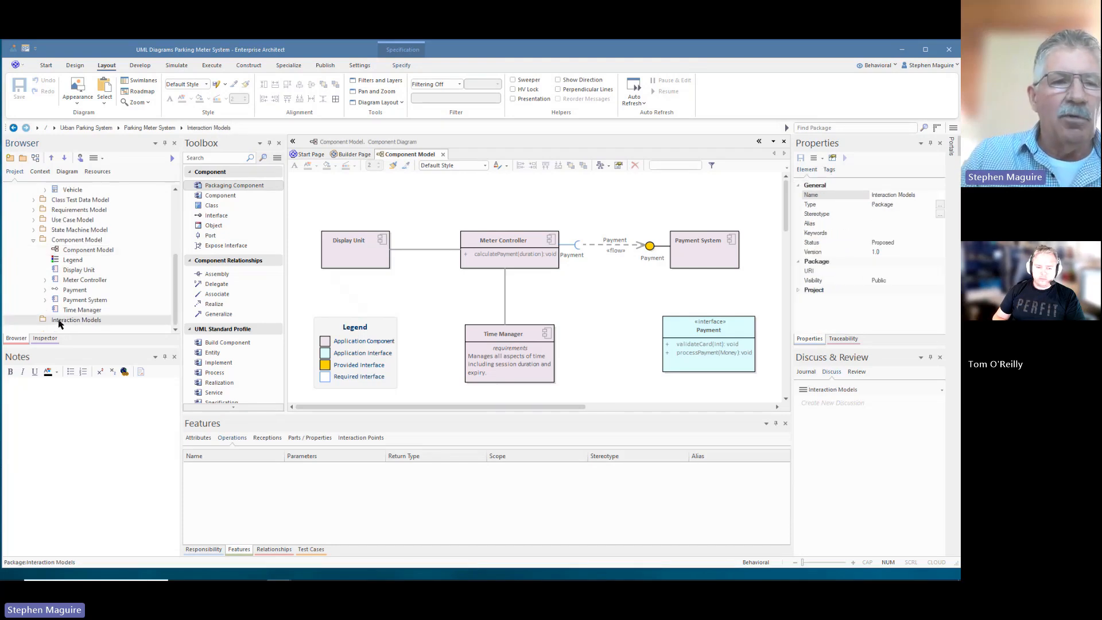
click(35, 158)
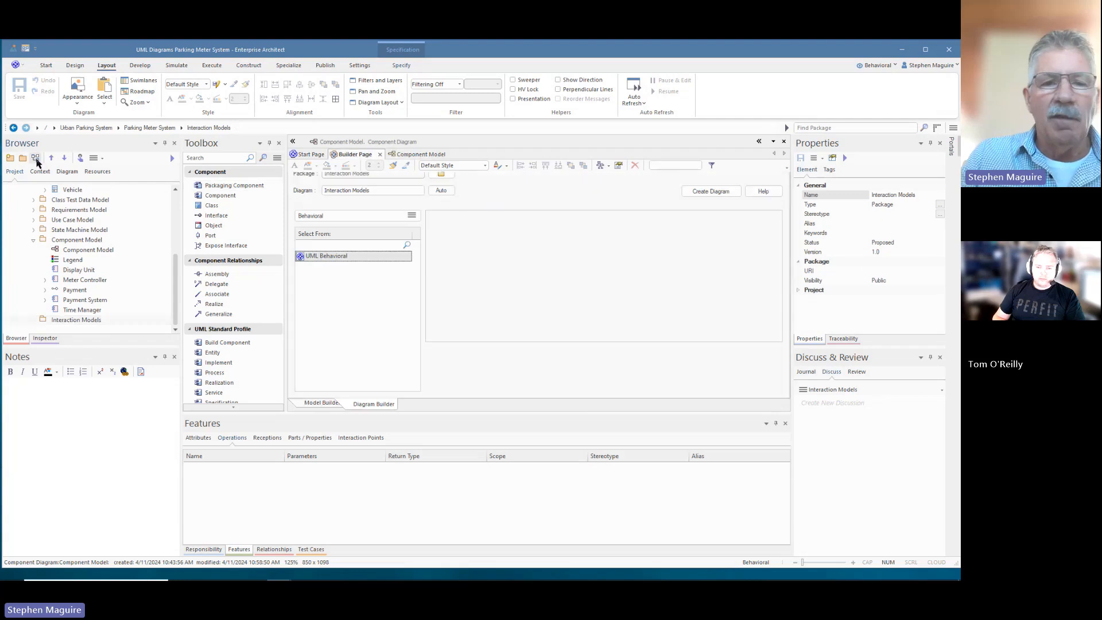
click(465, 284)
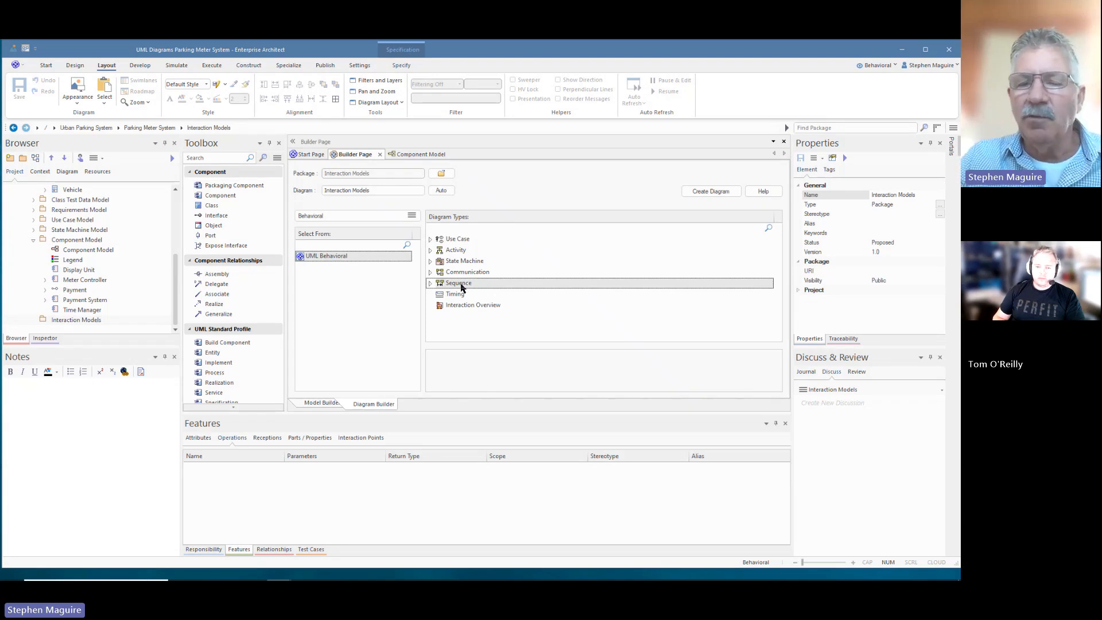
click(393, 188)
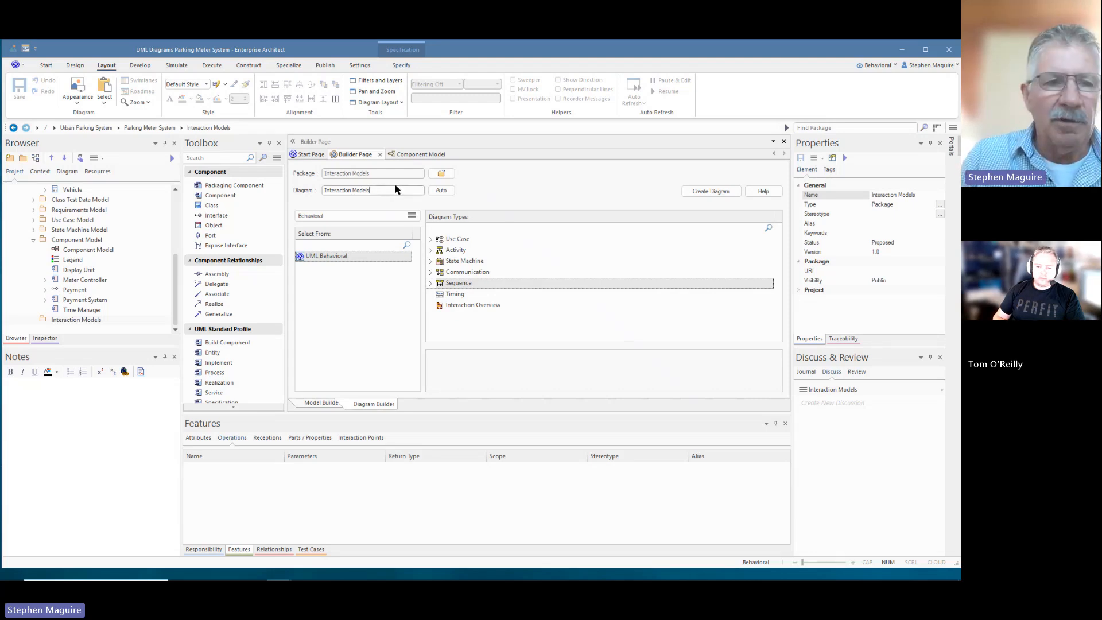
key(BackSpace)
key(BackSpace)
key(BackSpace)
key(BackSpace)
key(BackSpace)
key(BackSpace)
key(BackSpace)
key(BackSpace)
key(BackSpace)
key(BackSpace)
key(BackSpace)
key(BackSpace)
key(BackSpace)
key(BackSpace)
key(BackSpace)
key(BackSpace)
key(BackSpace)
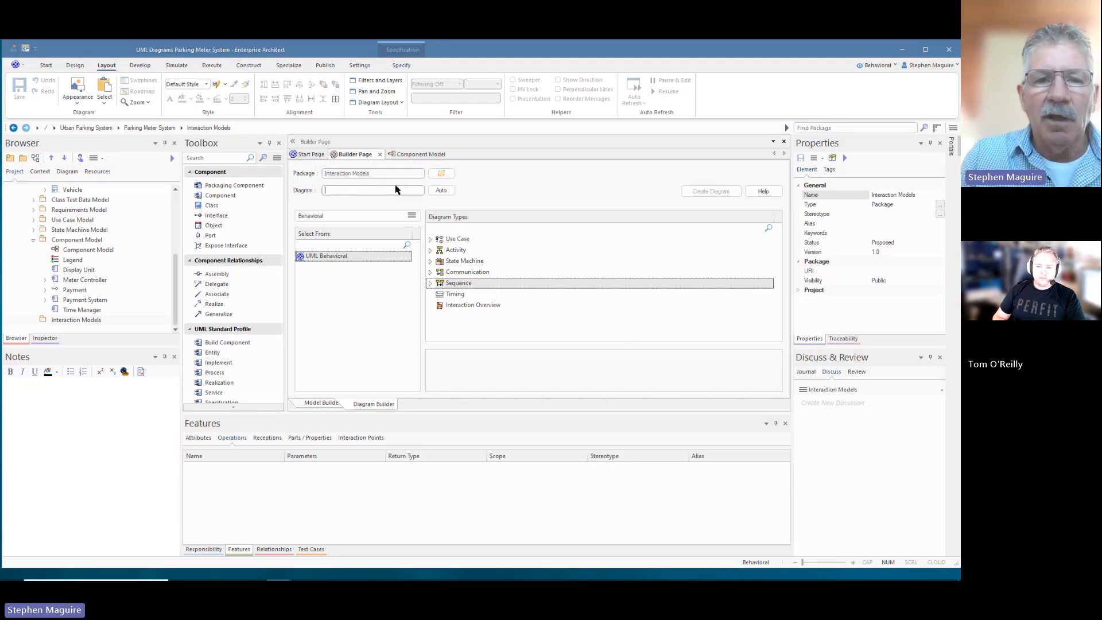
text(Sequence Diagram - Main)
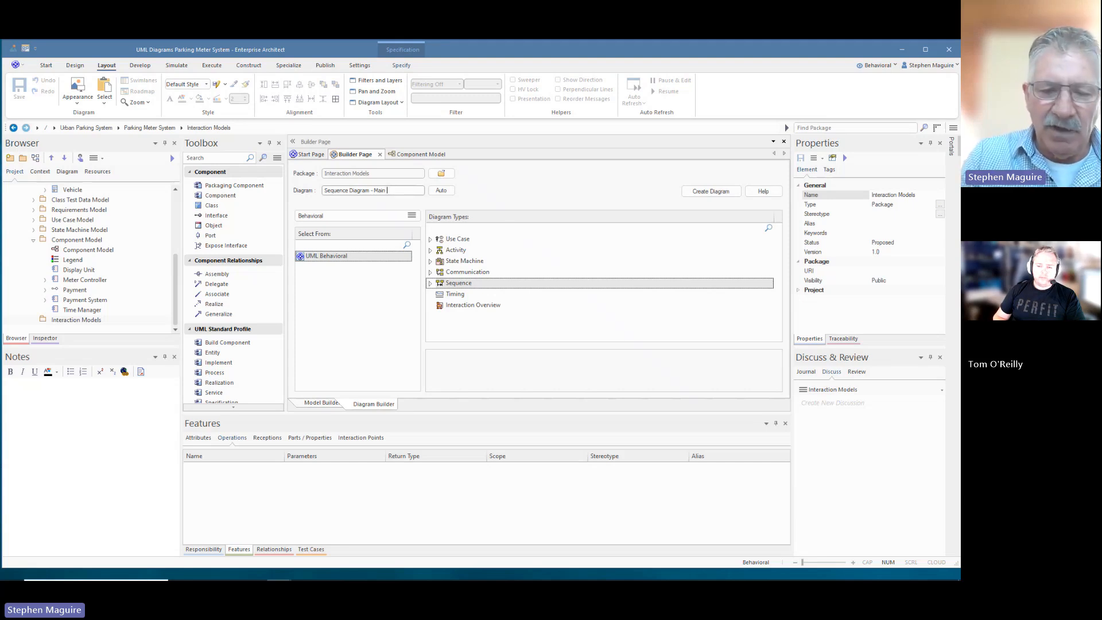
text(Paymentr)
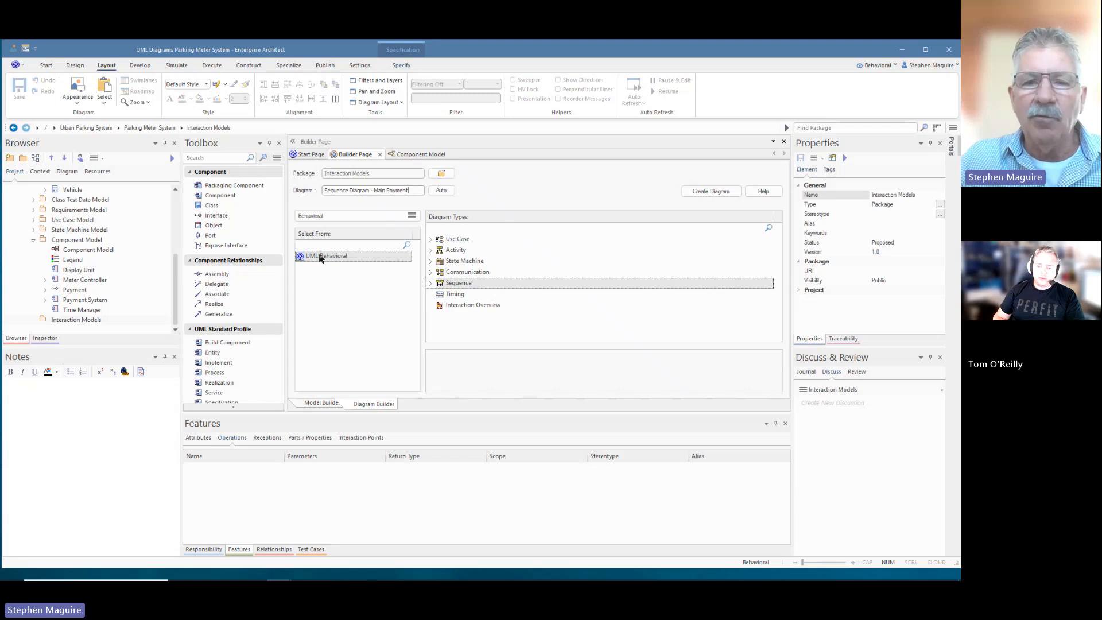
click(702, 193)
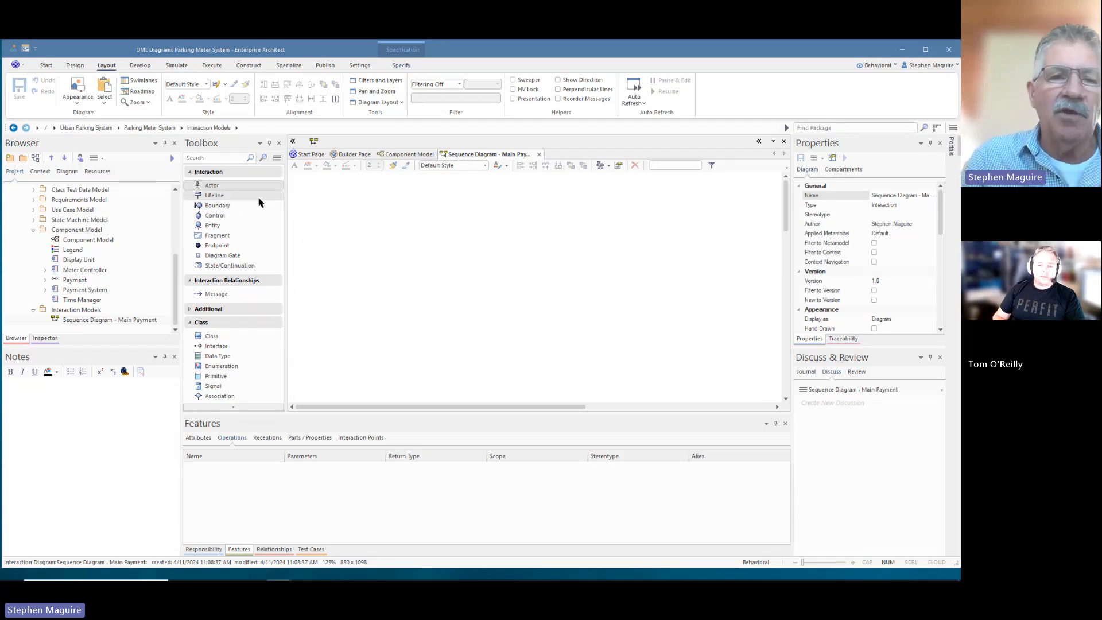
- Add Actor1 and a lifeline named 'Payment', joined by a message from Actor1
click(224, 187)
click(211, 185)
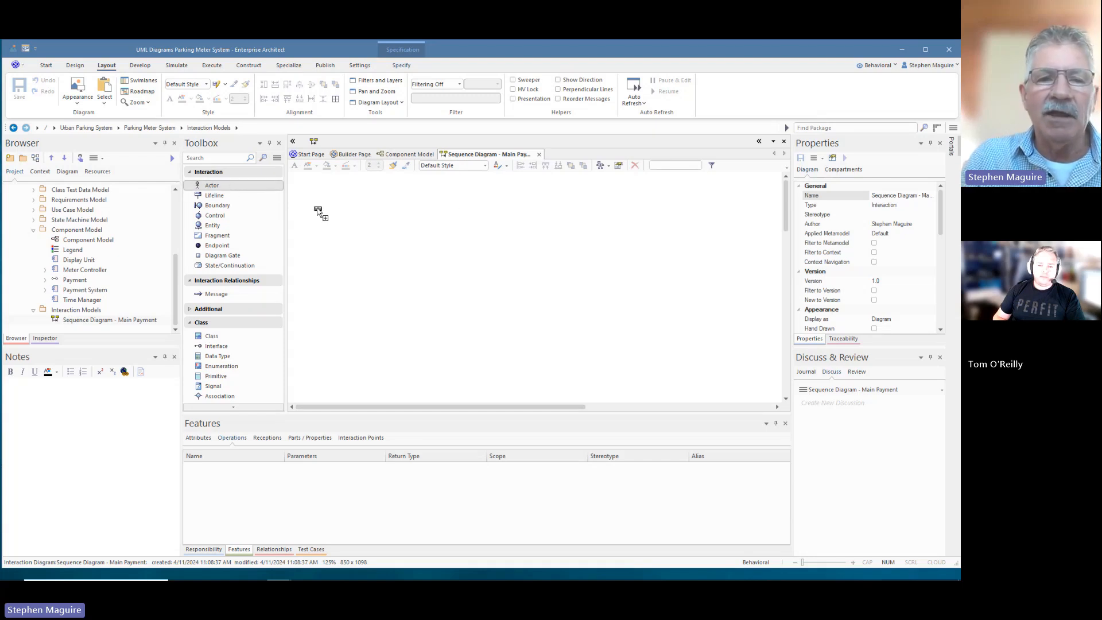
click(334, 214)
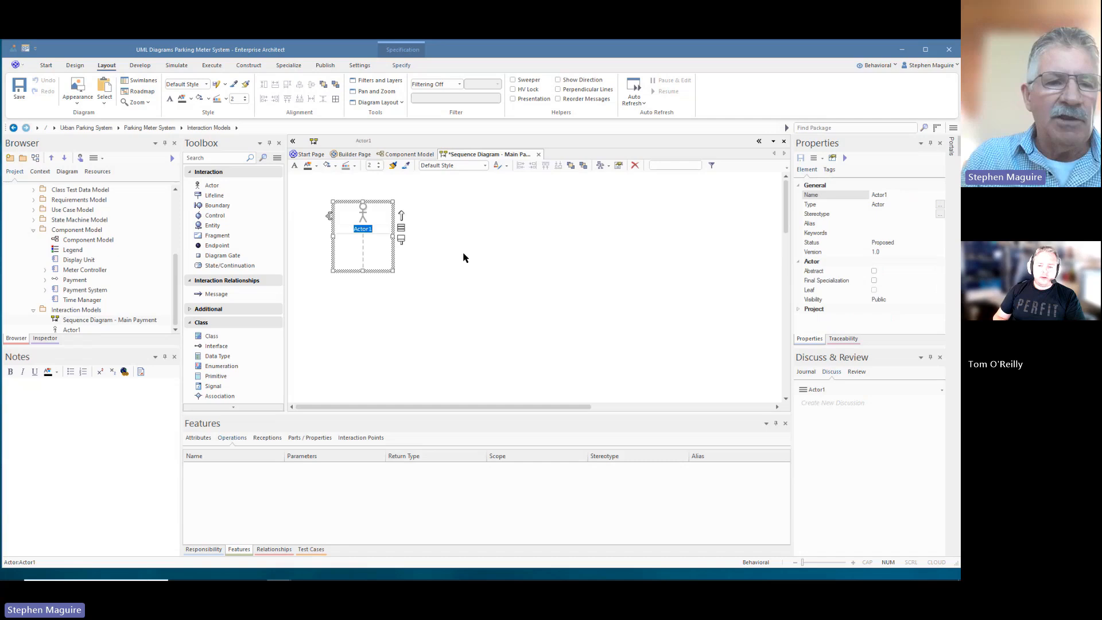
drag(93, 347, 93, 403)
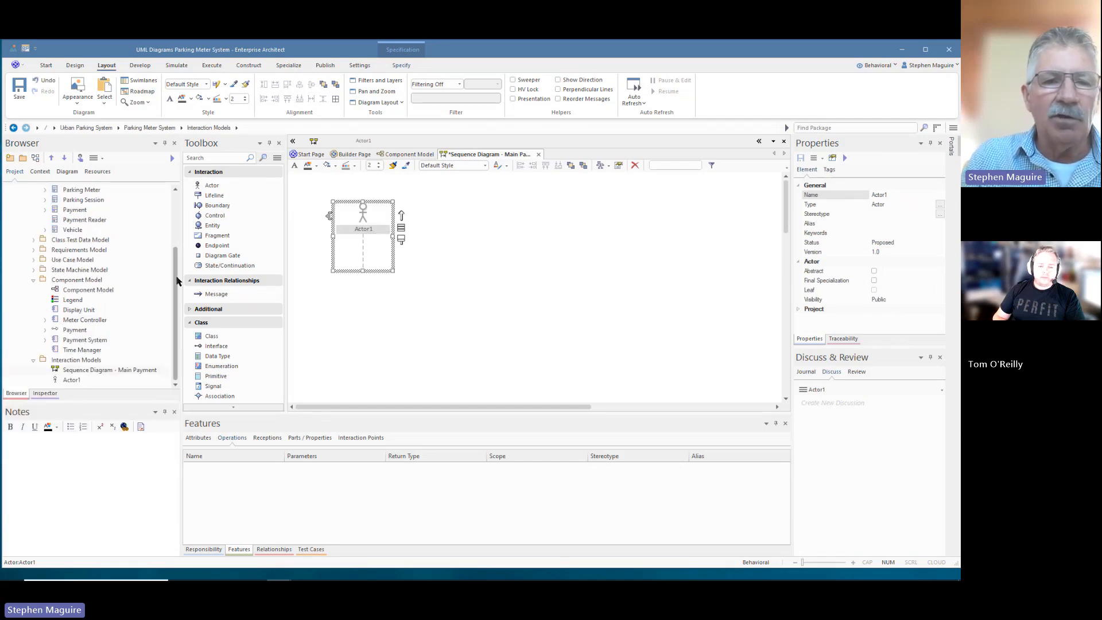
click(244, 196)
click(465, 205)
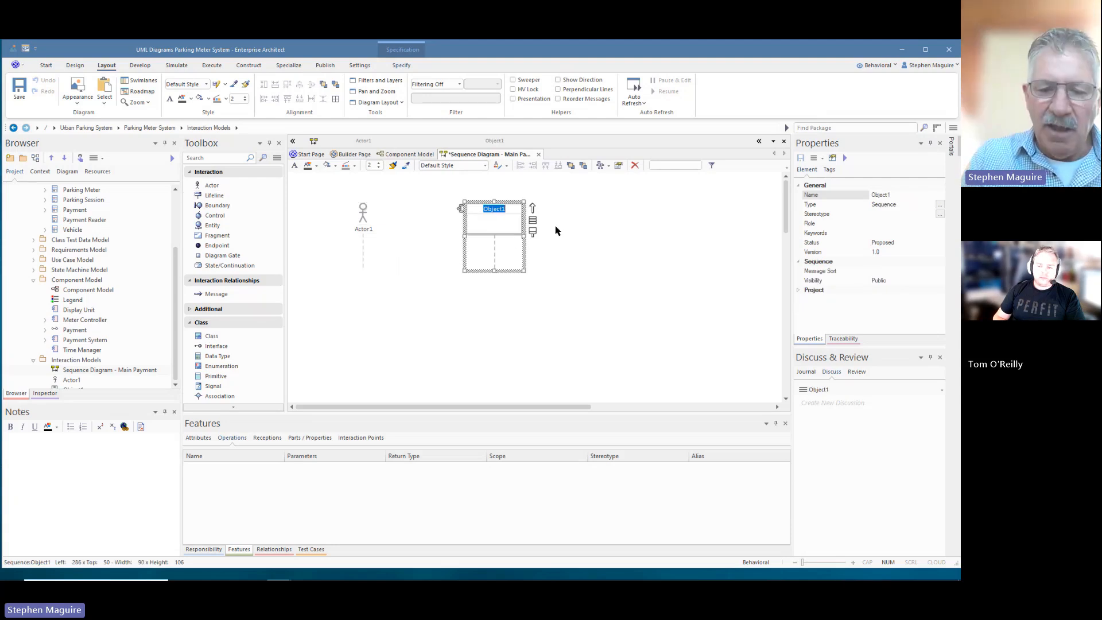
text(Payment)
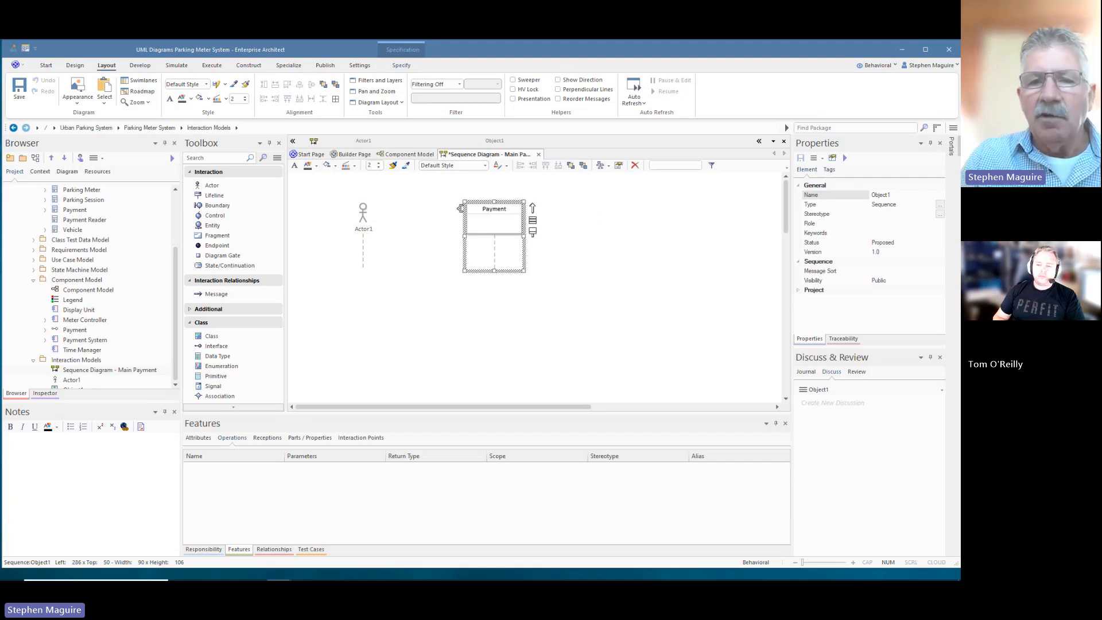
click(594, 217)
click(370, 227)
drag(398, 231, 496, 251)
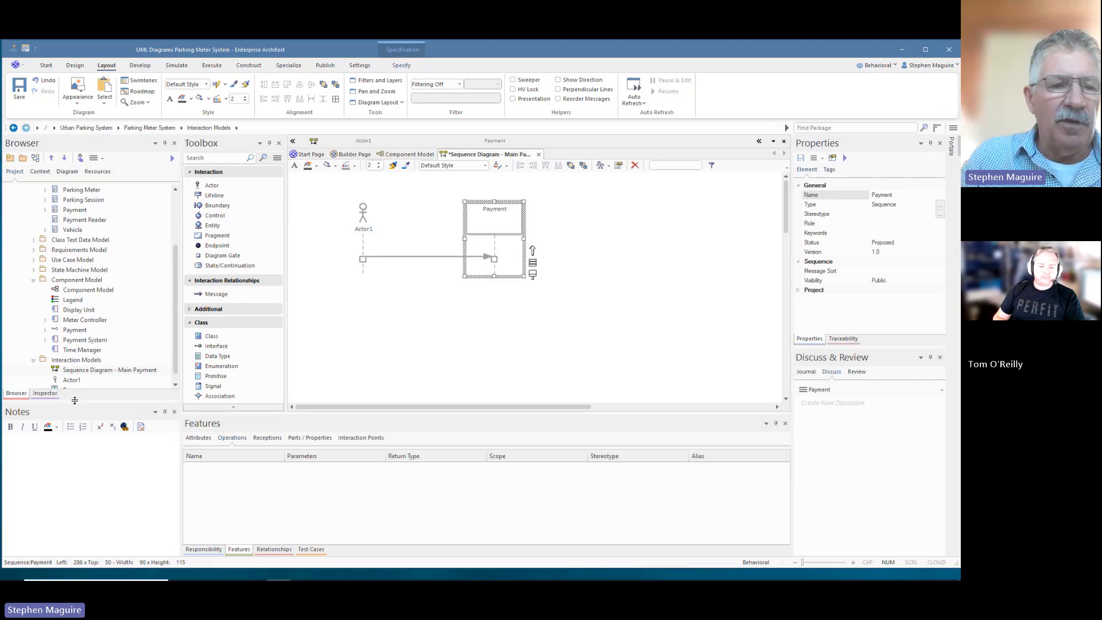
- Select Actor1 and Payment and delete them from the model with Ctrl+Delete
drag(74, 401, 76, 436)
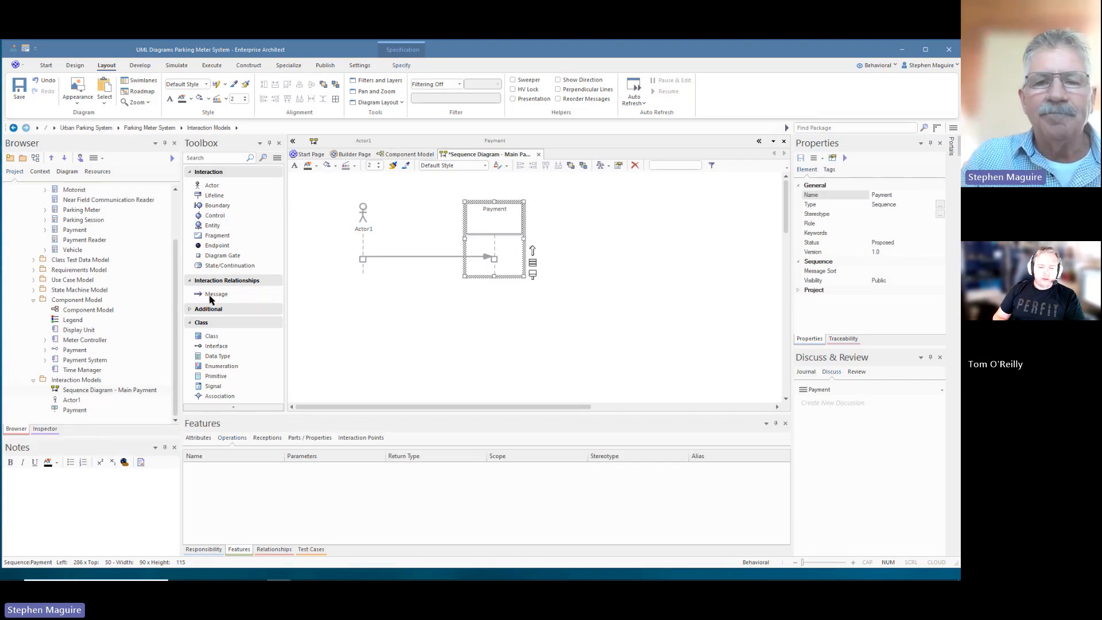
drag(346, 198, 515, 238)
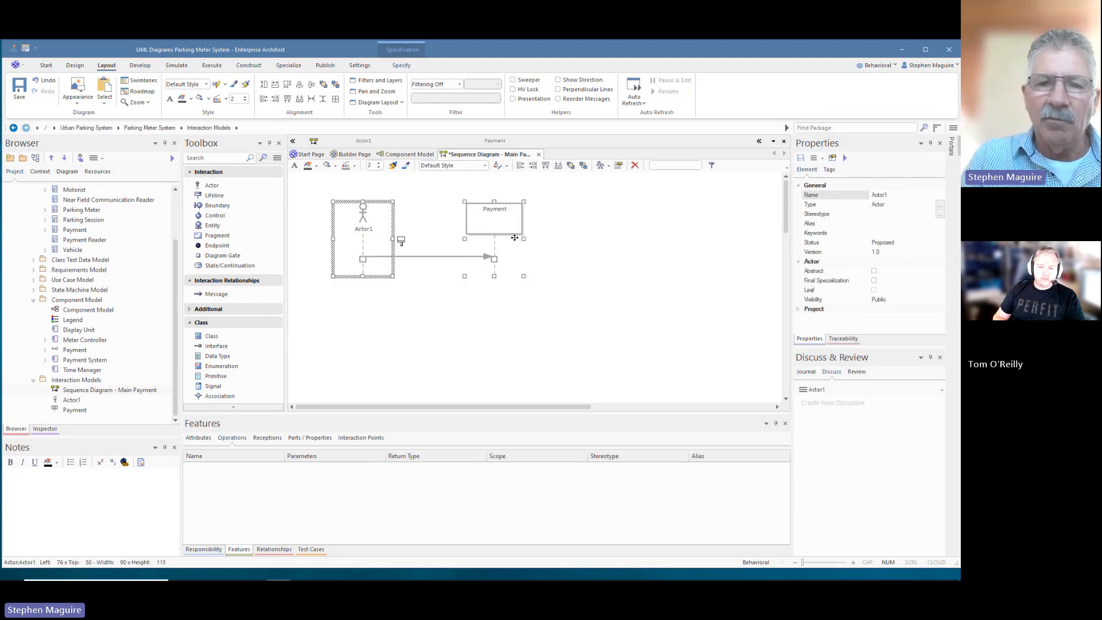
key(ctrl+Delete)
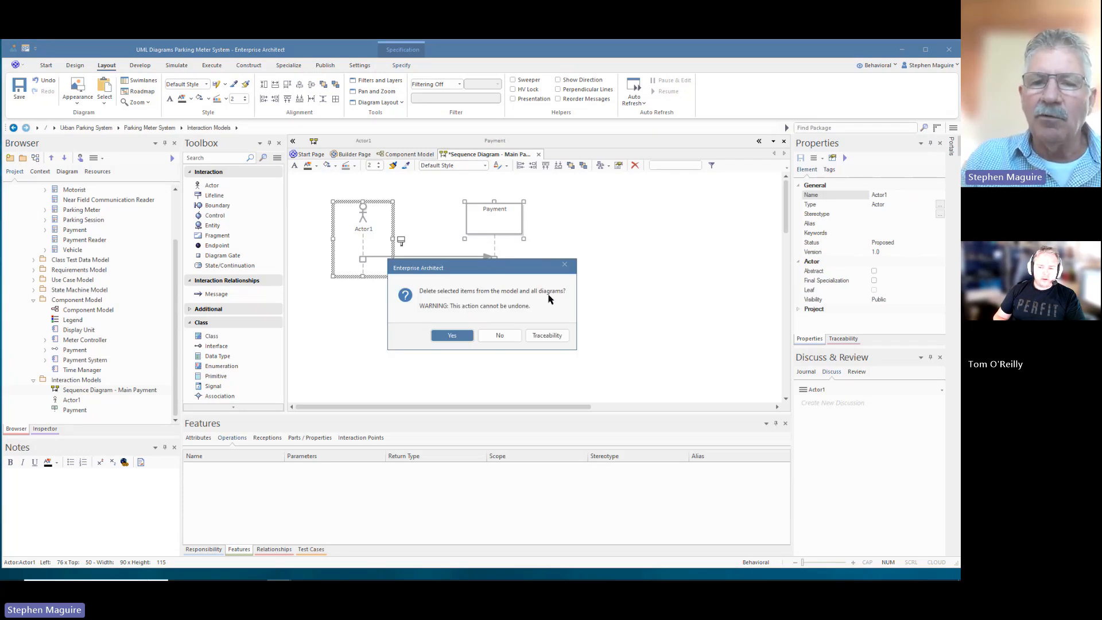
click(451, 338)
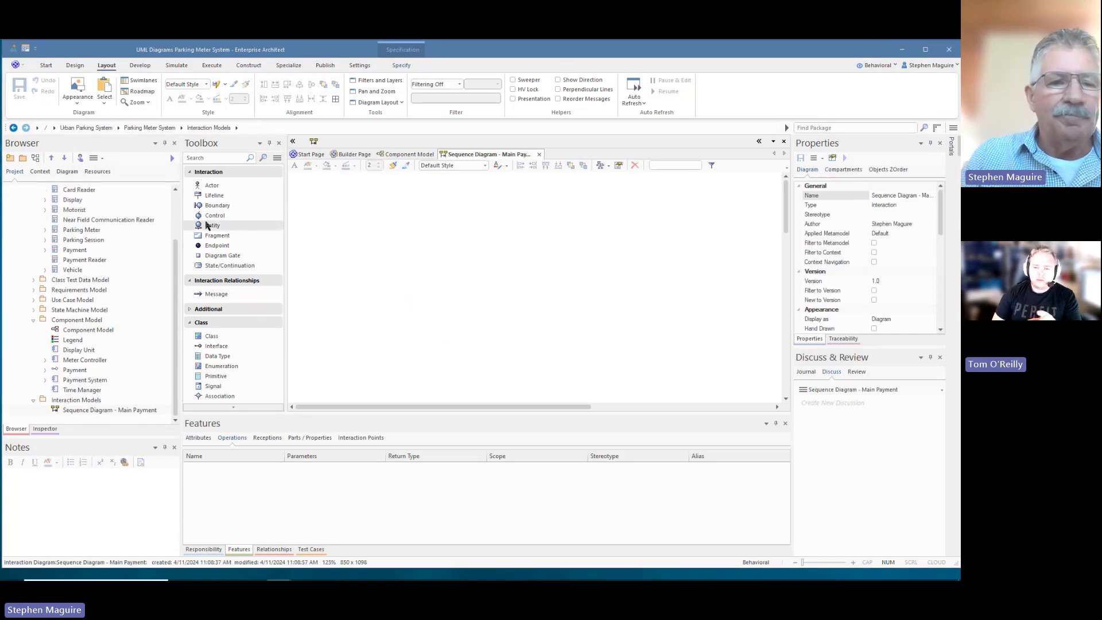
scroll(176, 279, up, 1)
scroll(177, 279, up, 1)
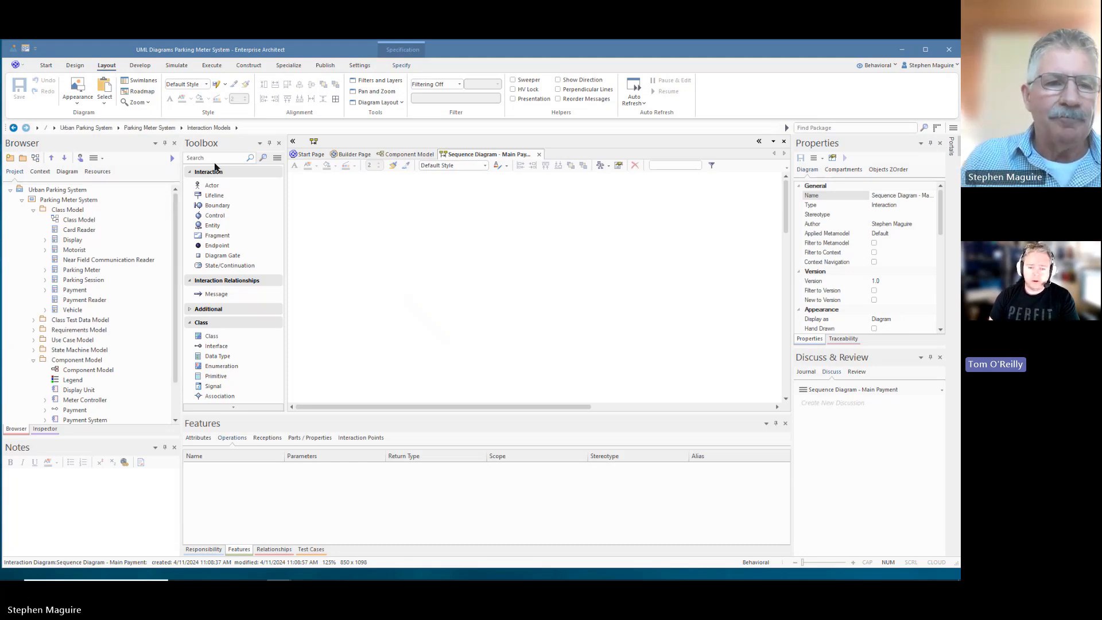
scroll(108, 308, down, 2)
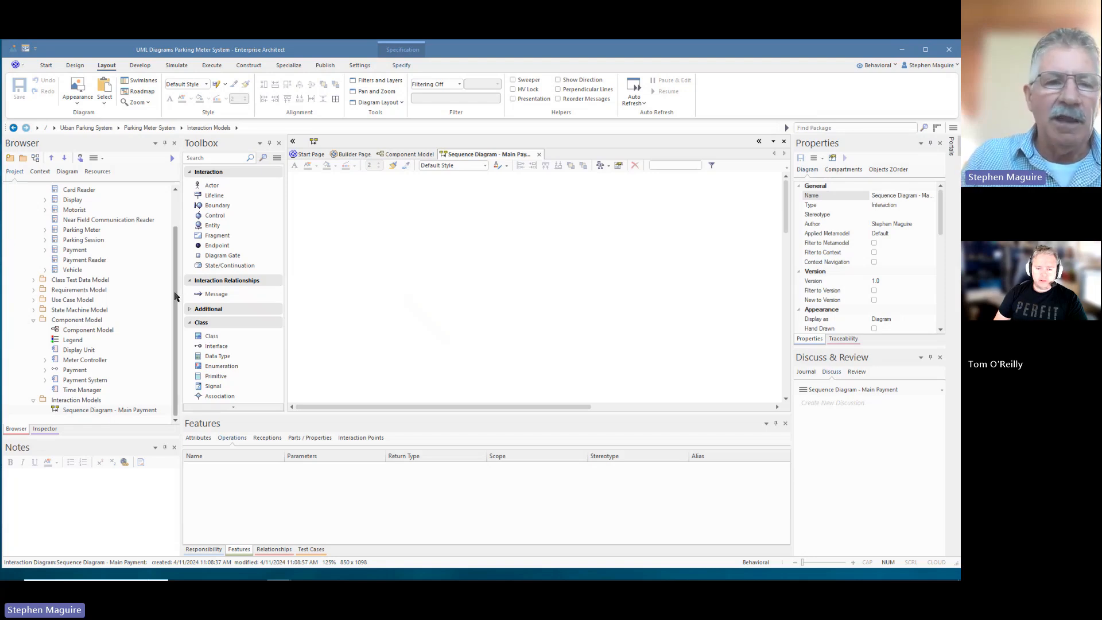
- Show the Design > Trace view for the Meter Controller component
drag(177, 296, 150, 312)
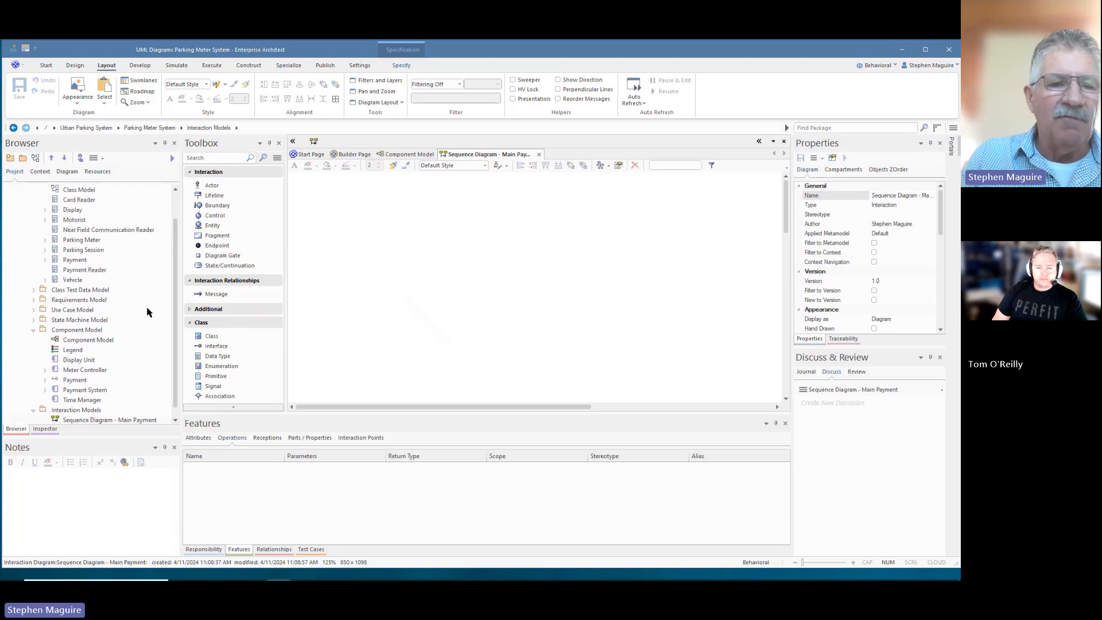
click(72, 371)
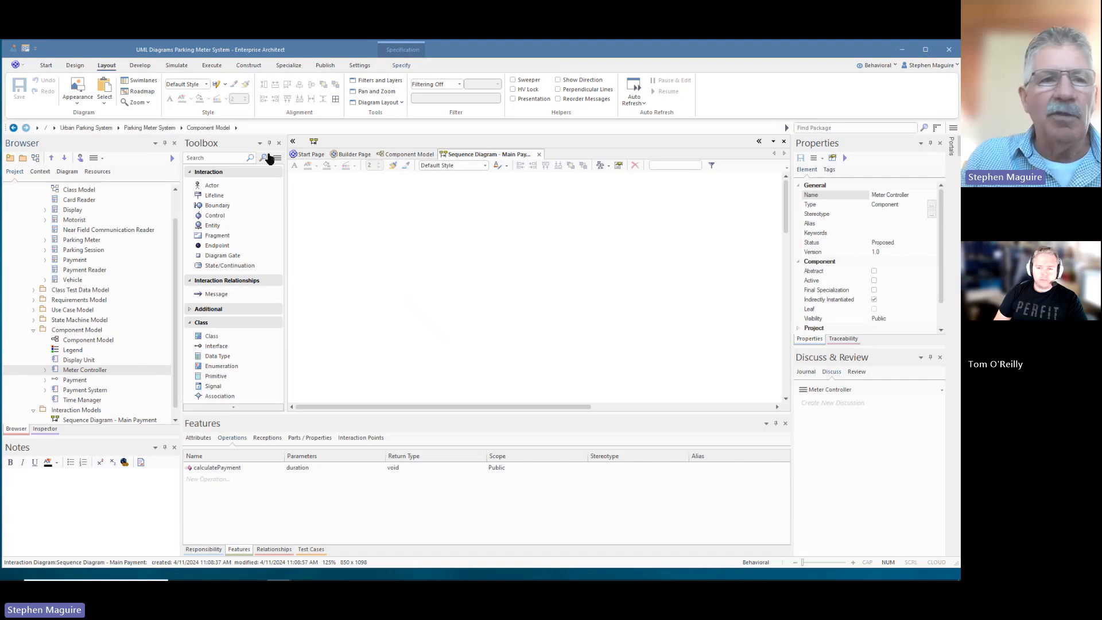
click(77, 66)
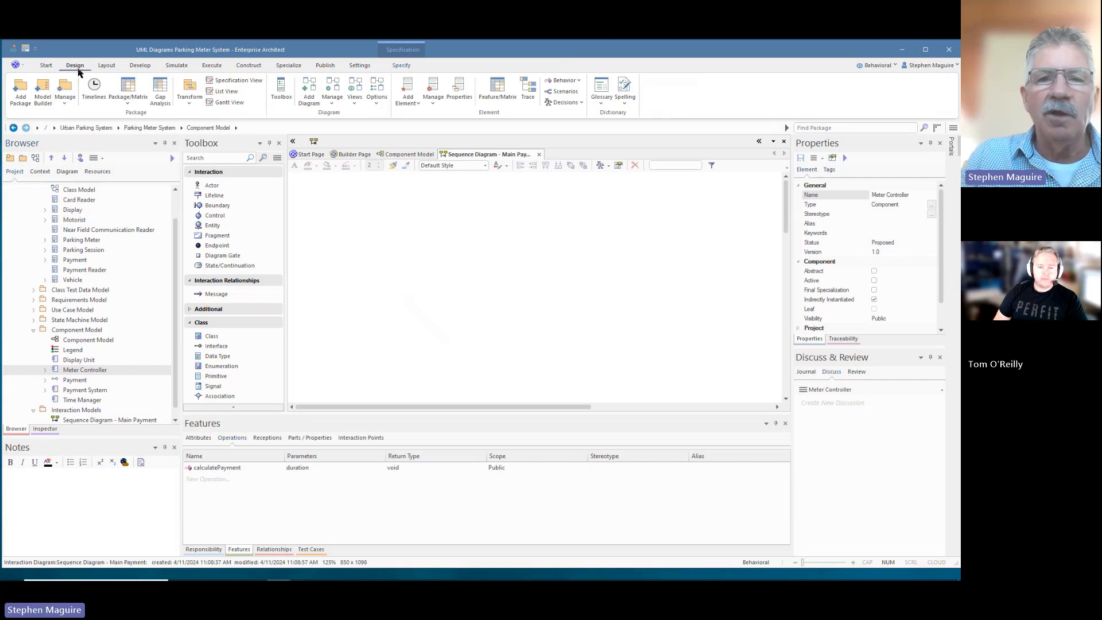
click(527, 87)
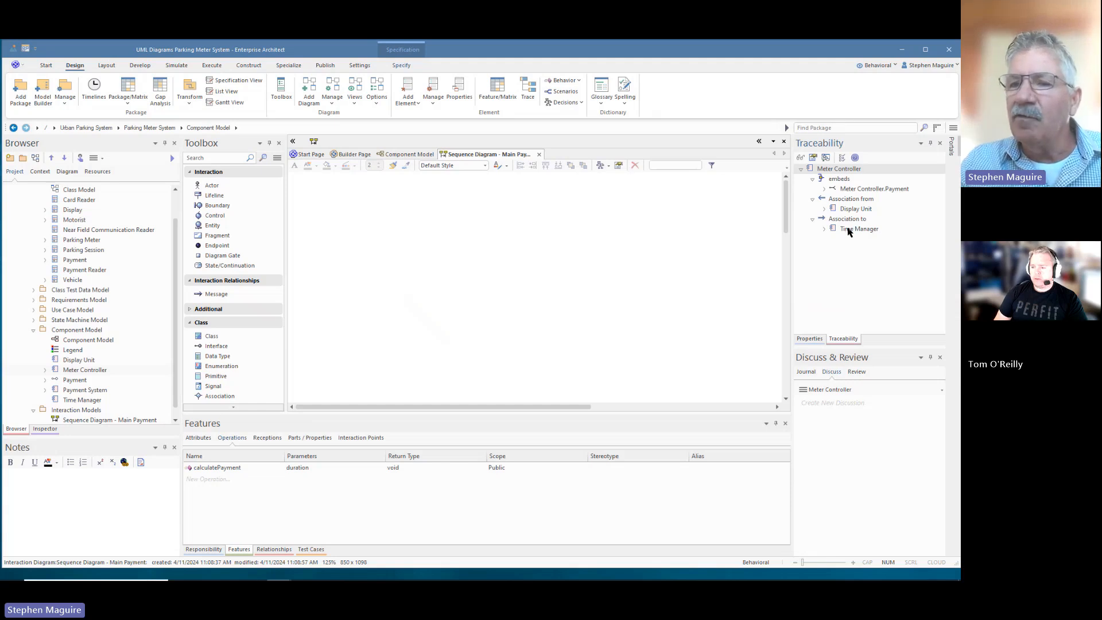
- Check traces for Display Unit, Payment System and Parking Meter; open and cancel Trace Options
click(83, 362)
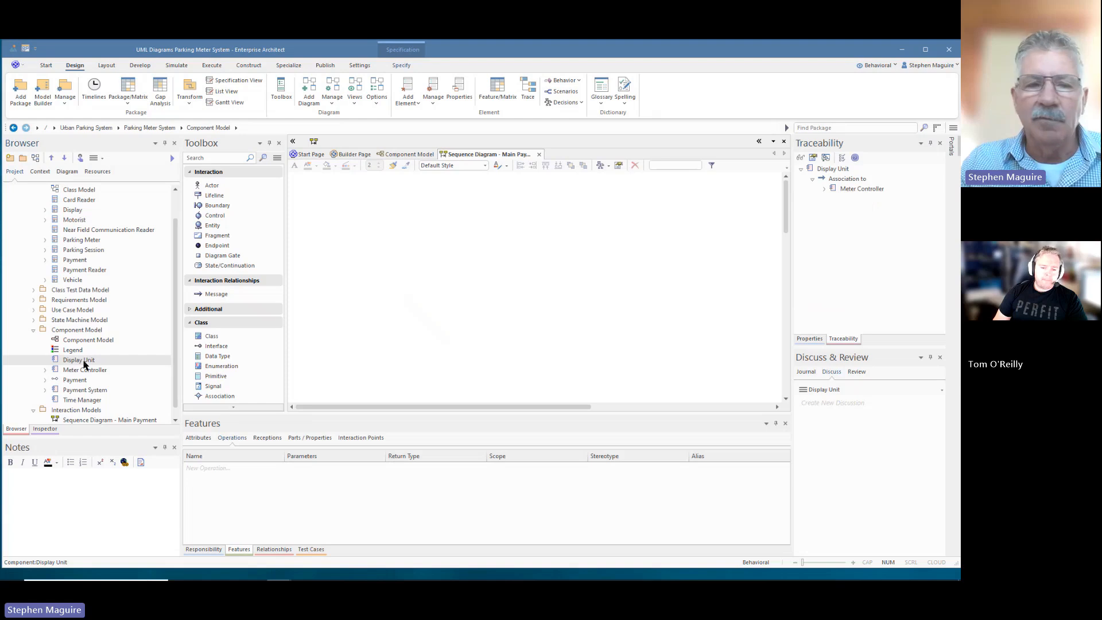
click(85, 391)
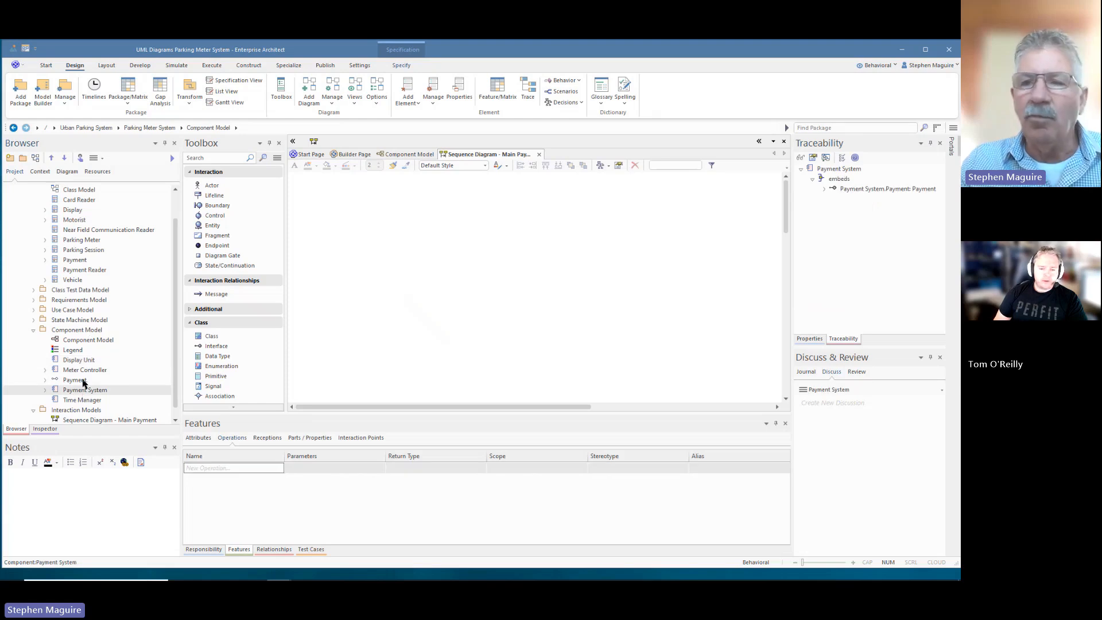
click(86, 243)
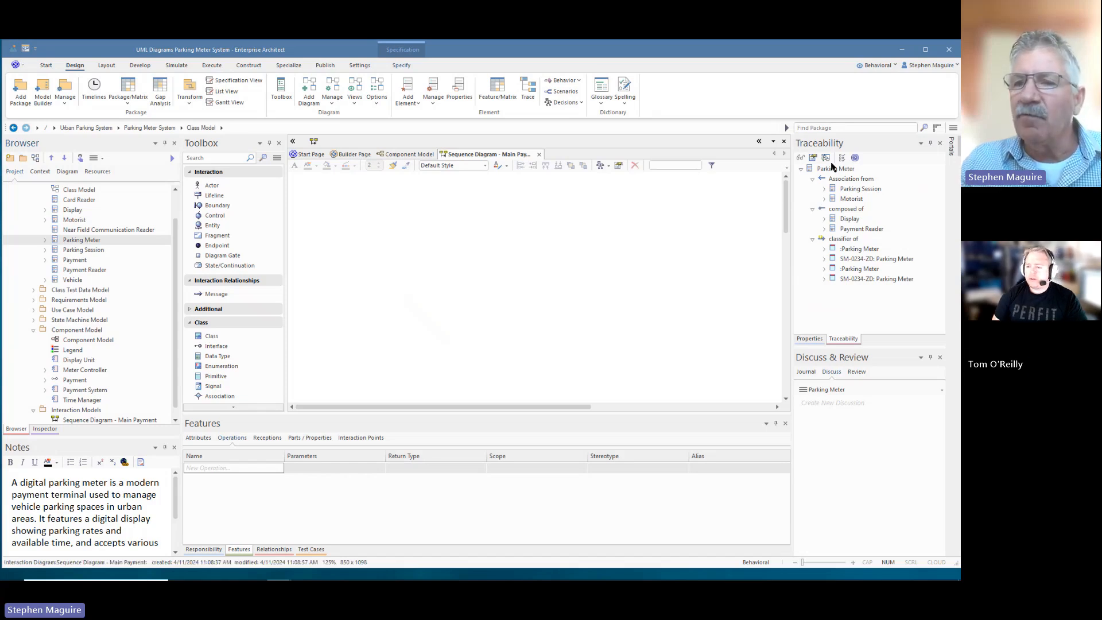
click(842, 158)
drag(503, 272, 507, 310)
scroll(505, 294, up, 3)
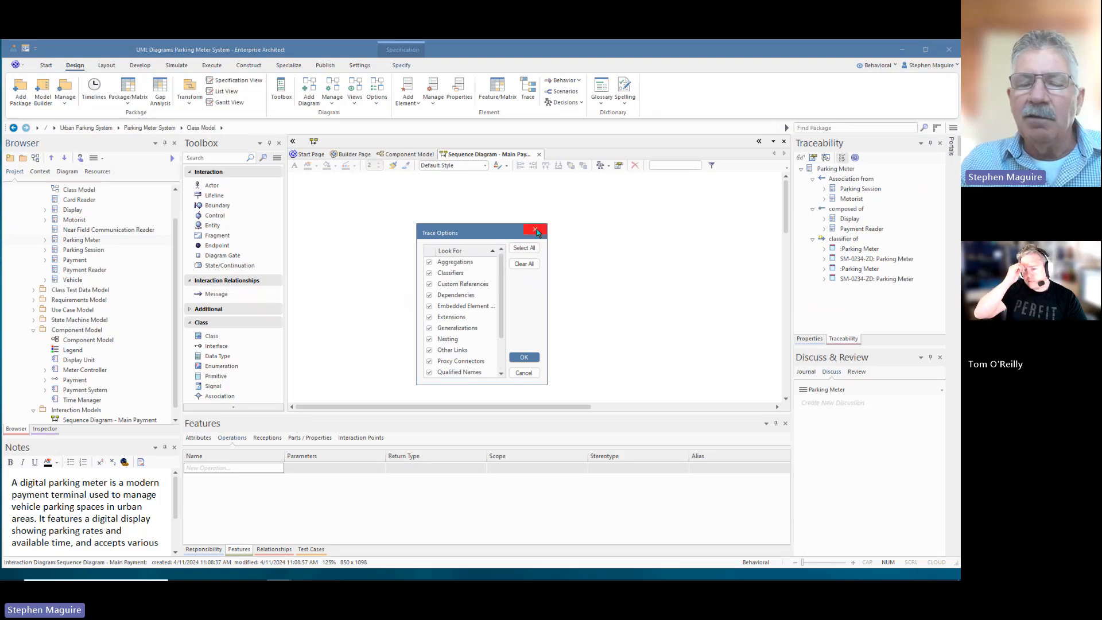
click(535, 229)
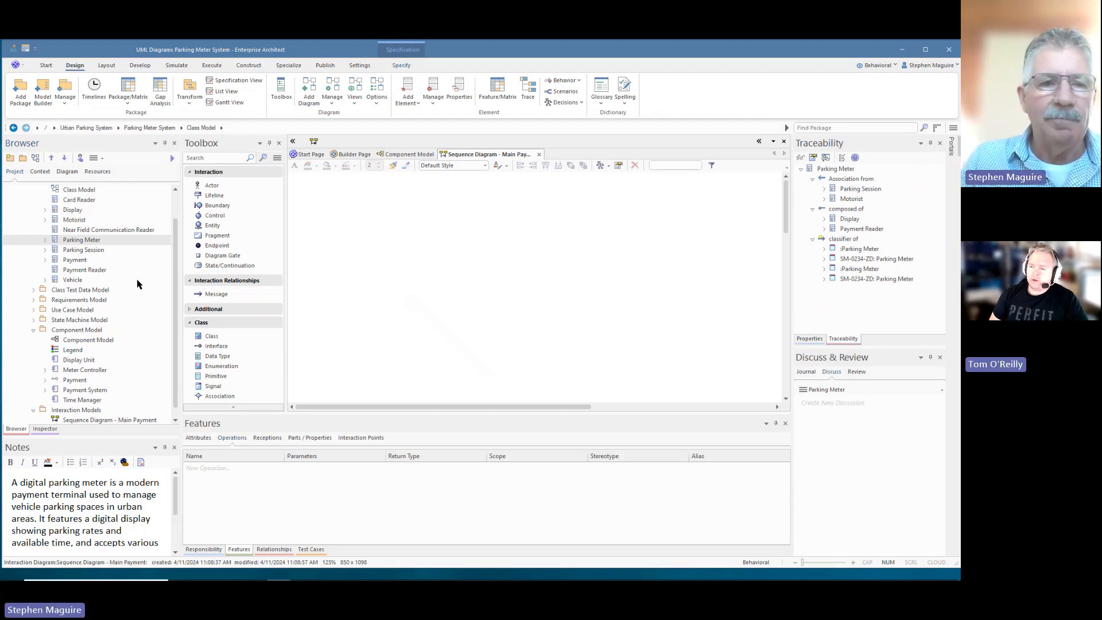
drag(176, 244, 176, 248)
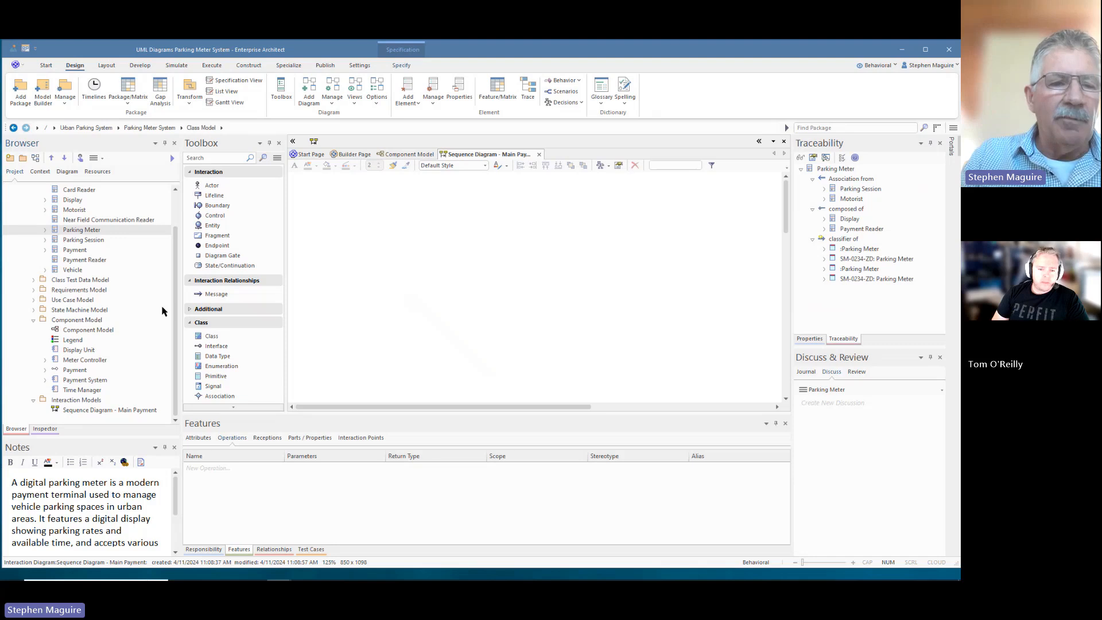
- Open the Component Model diagram containing Payment System from its context menu
click(85, 380)
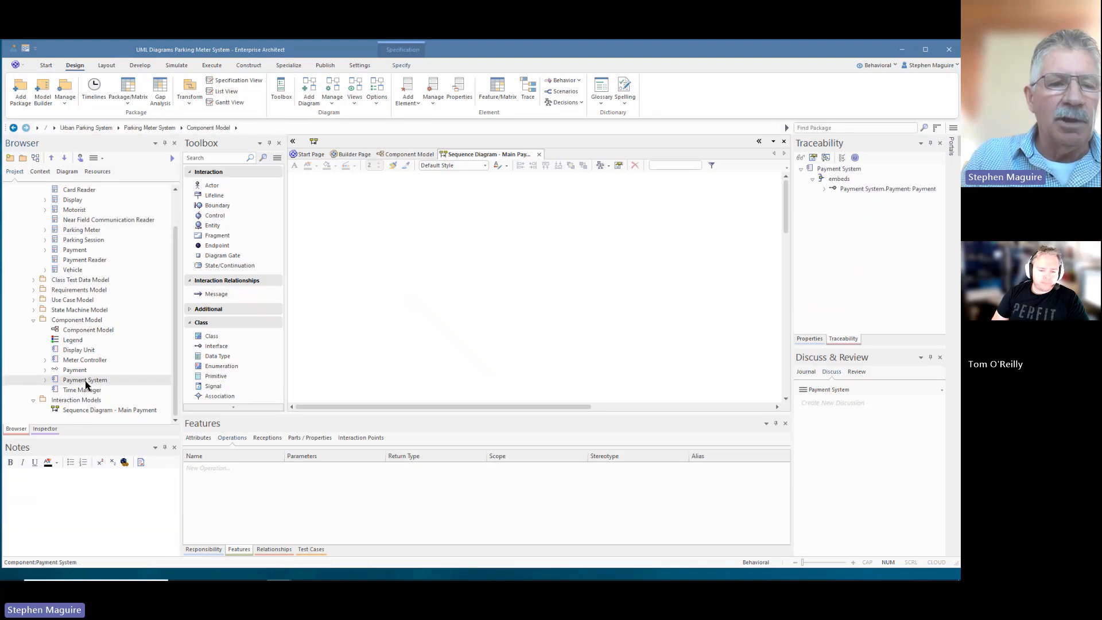
right_click(84, 381)
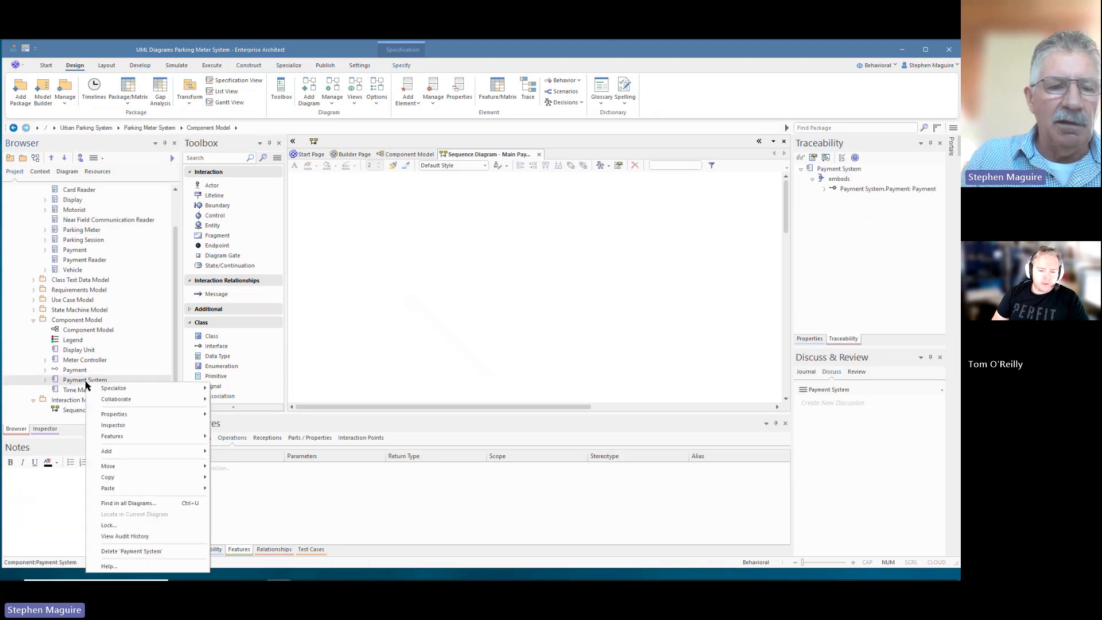
click(146, 503)
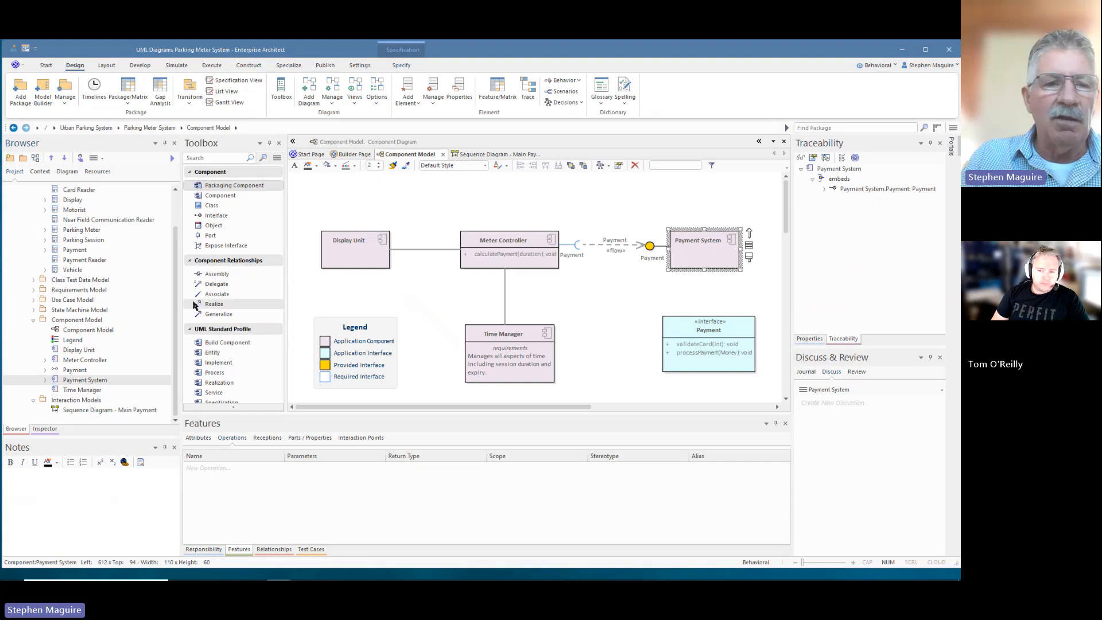
- Drop Payment System onto the Main Payment sequence diagram as a linked lifeline
click(73, 411)
double_click(72, 411)
drag(90, 383, 357, 201)
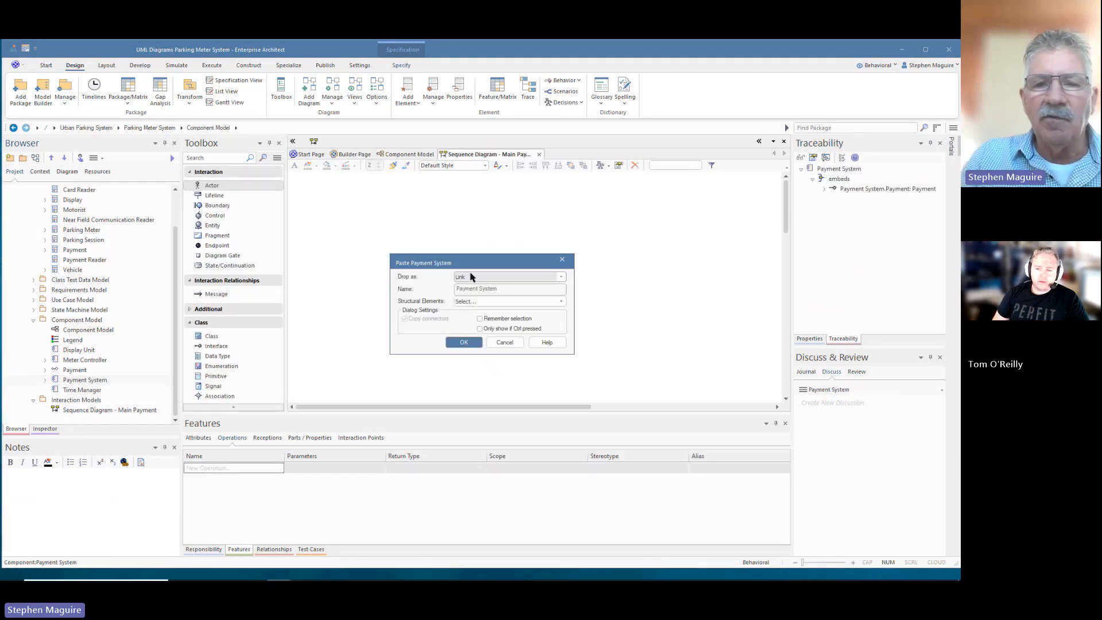
click(462, 343)
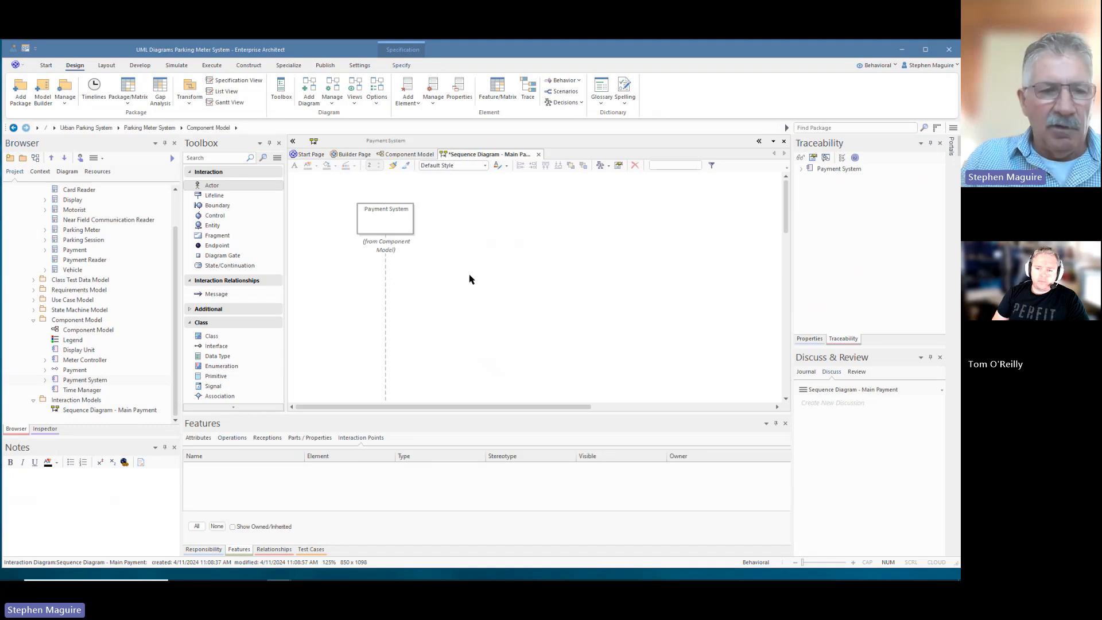
click(390, 211)
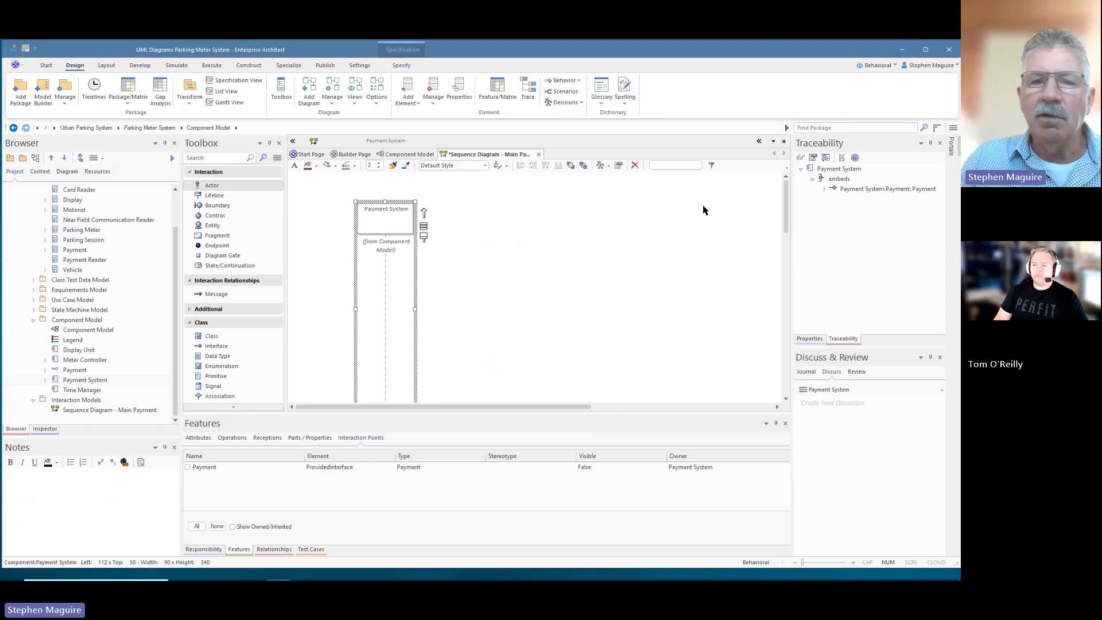
right_click(395, 216)
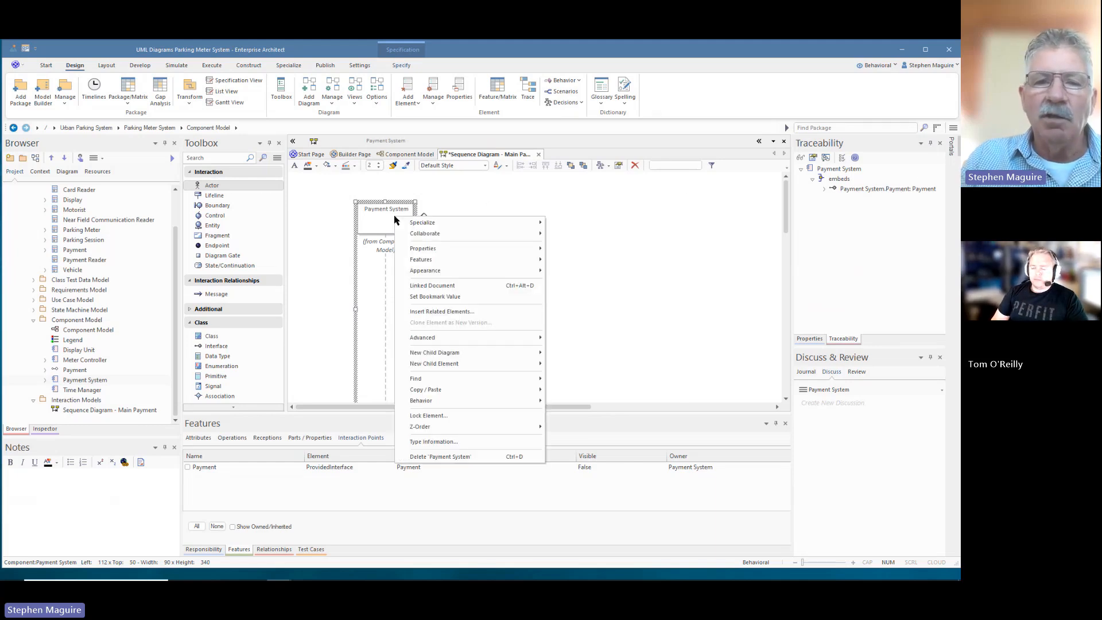
mouse_move(531, 383)
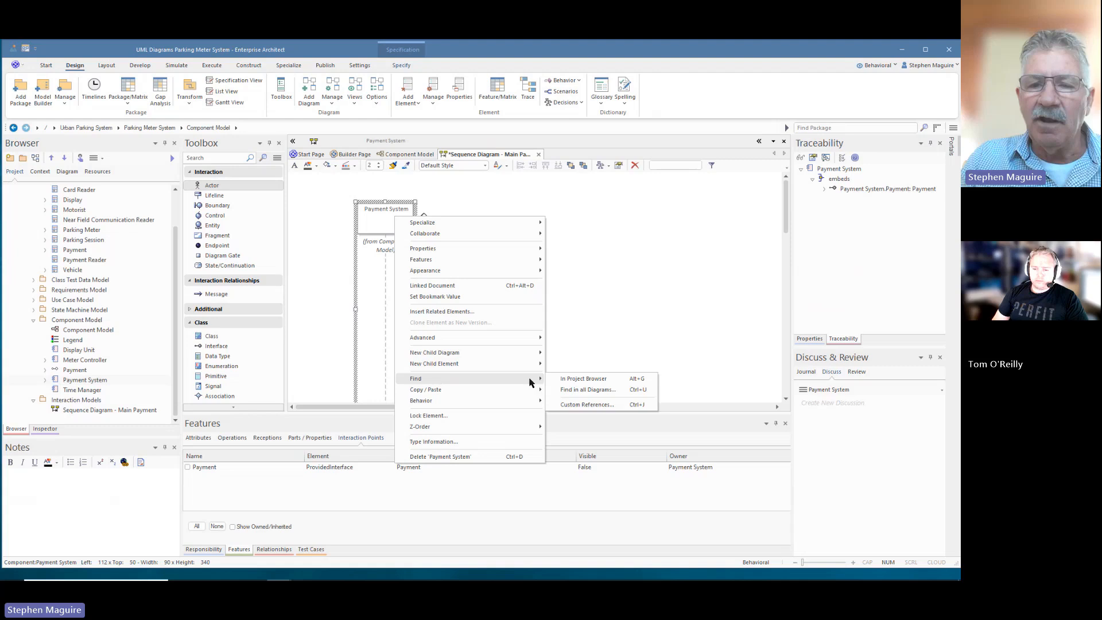
click(579, 390)
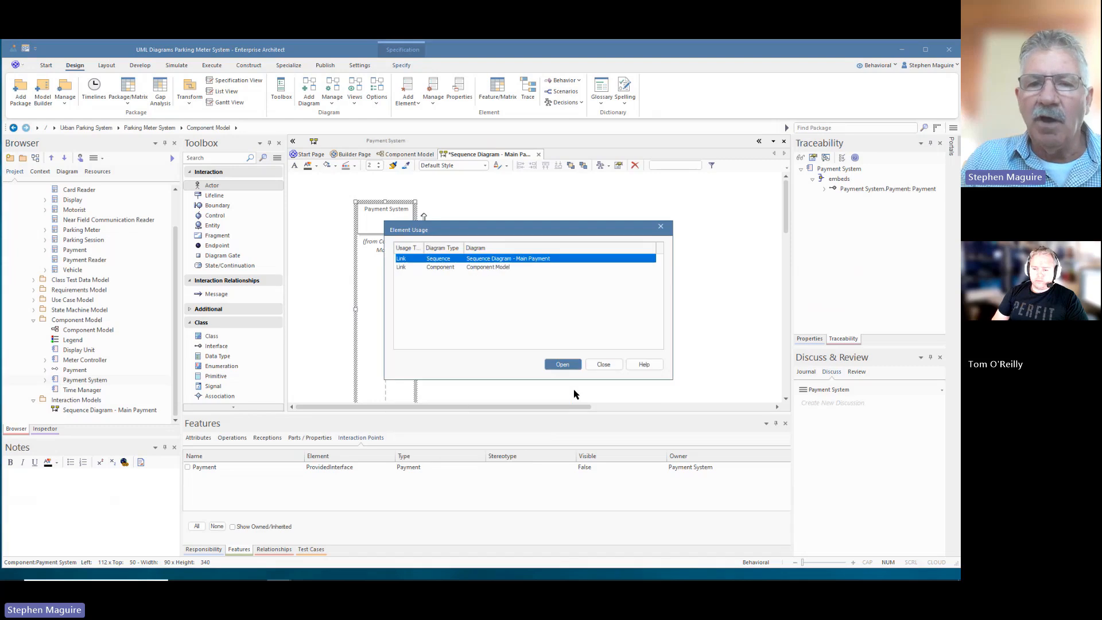
click(471, 267)
click(474, 259)
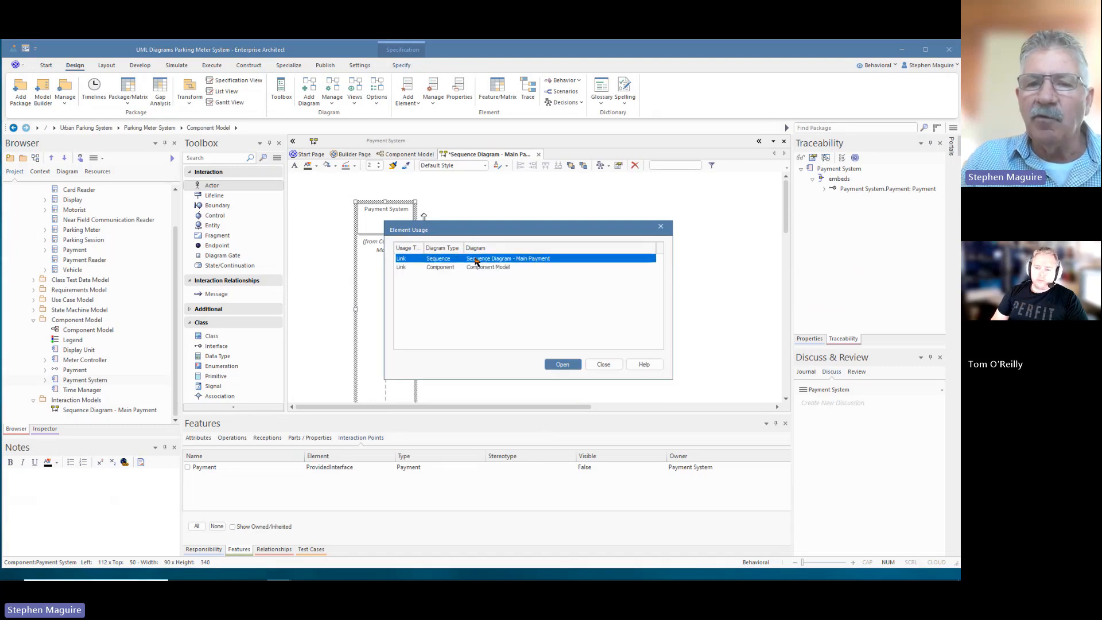
click(474, 267)
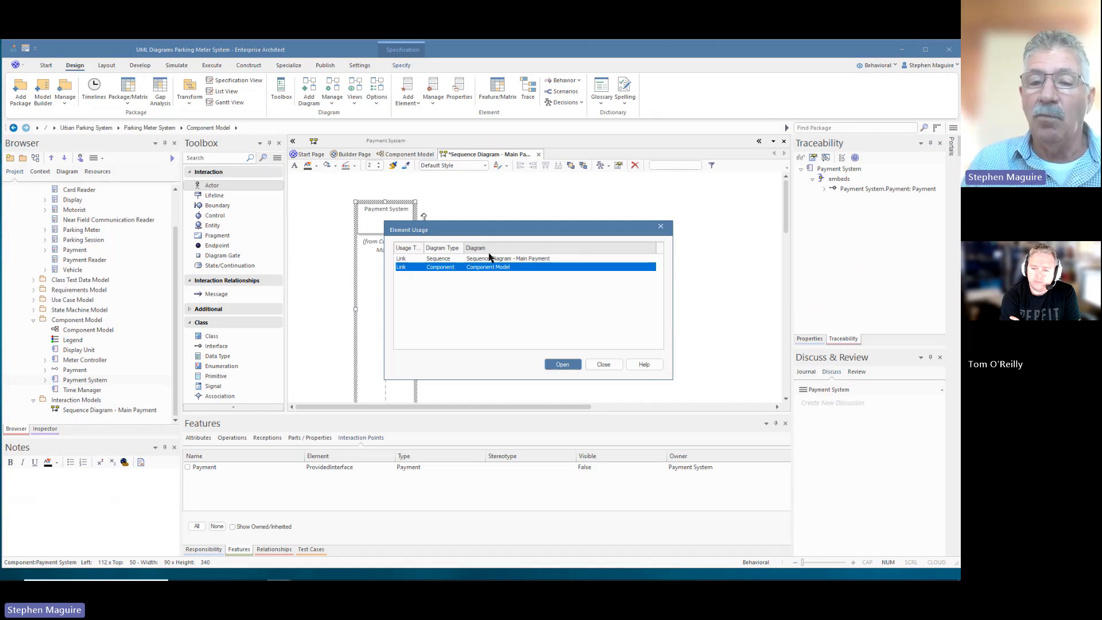
click(608, 367)
click(556, 218)
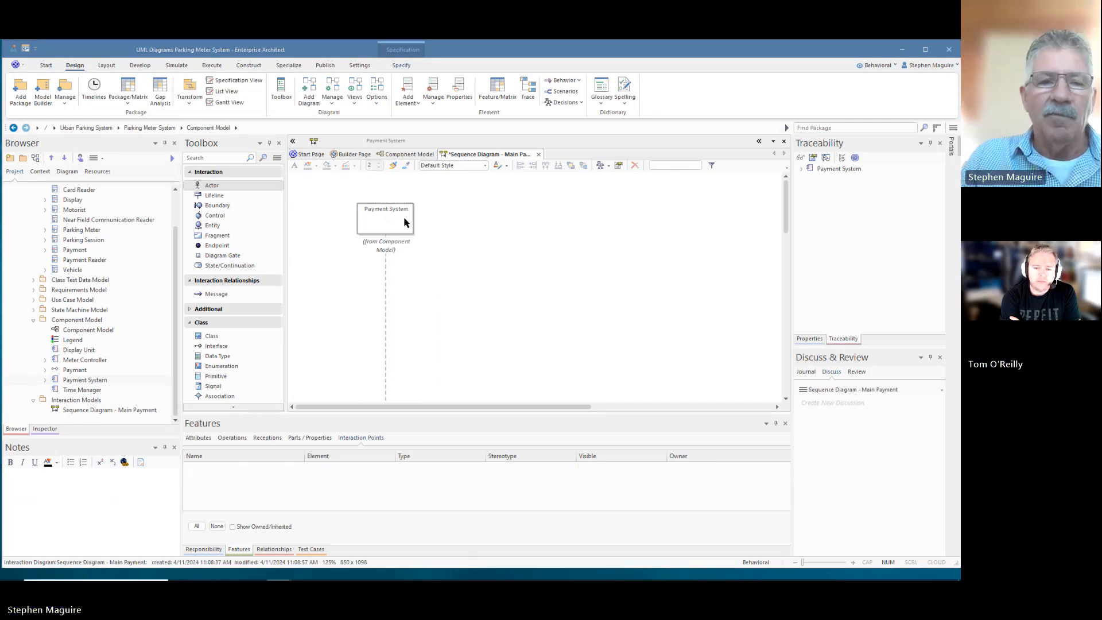
- Delete the Payment System lifeline, save the diagram, and expand the Use Case Model
click(404, 219)
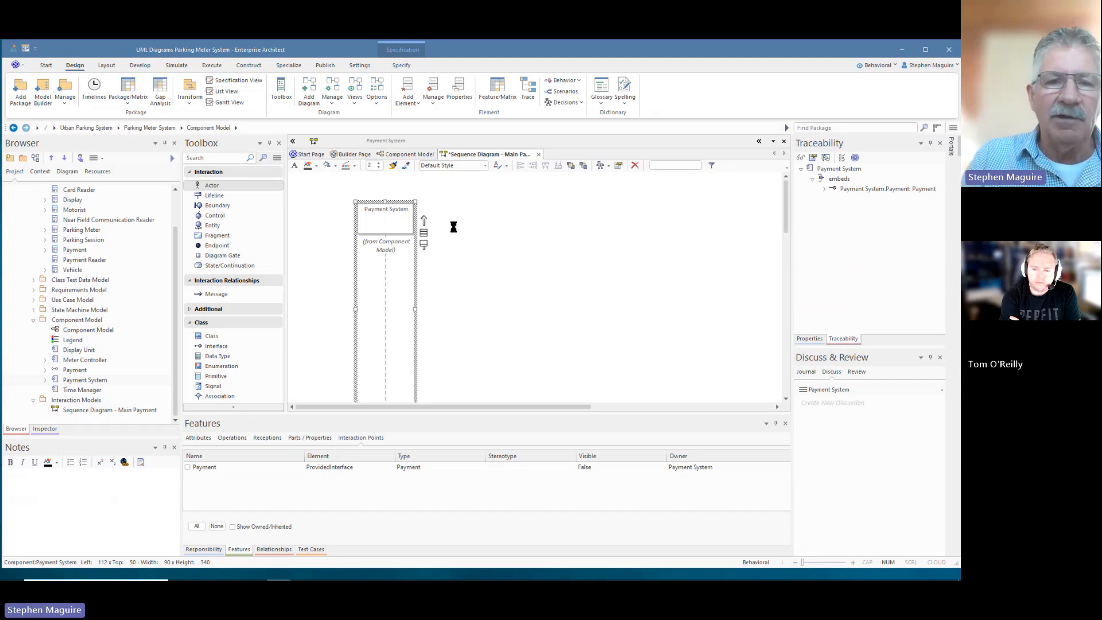
key(Delete)
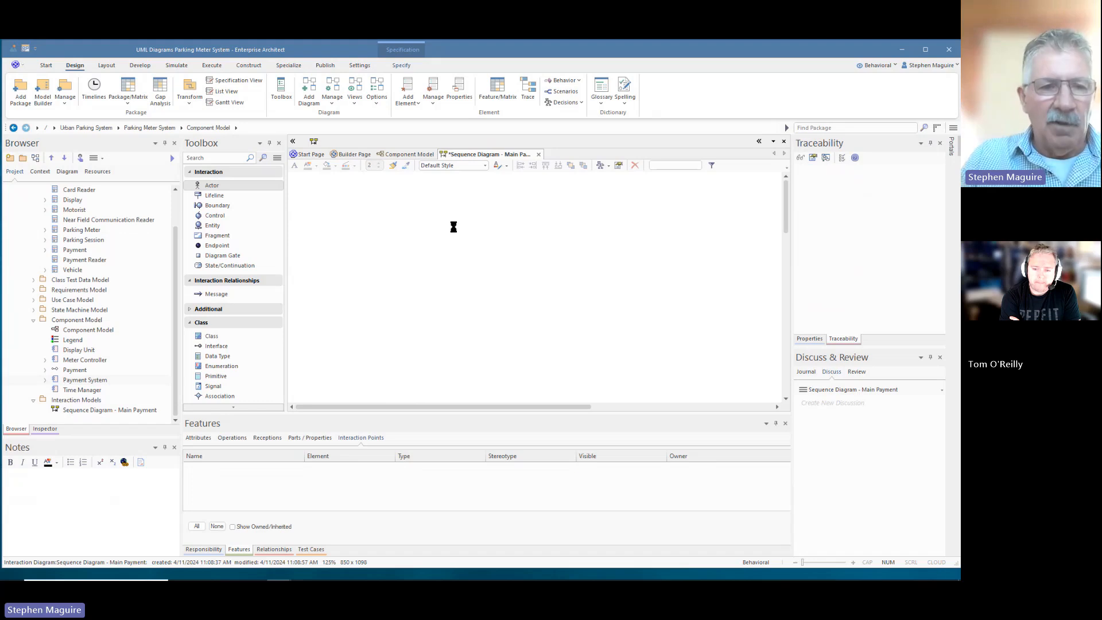
key(ctrl+s)
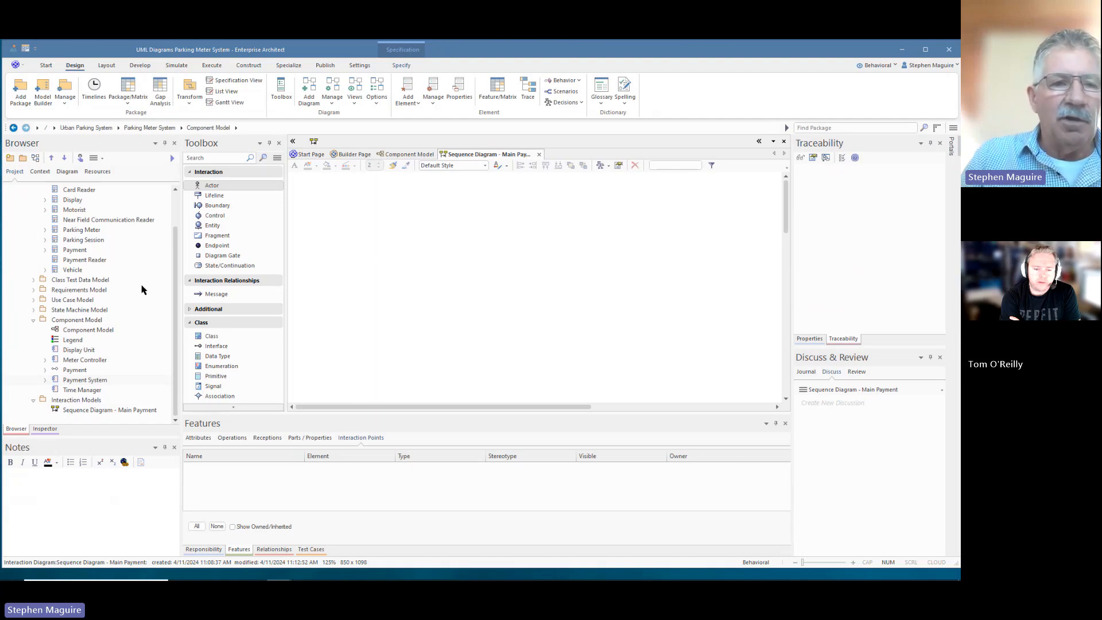
scroll(143, 288, up, 1)
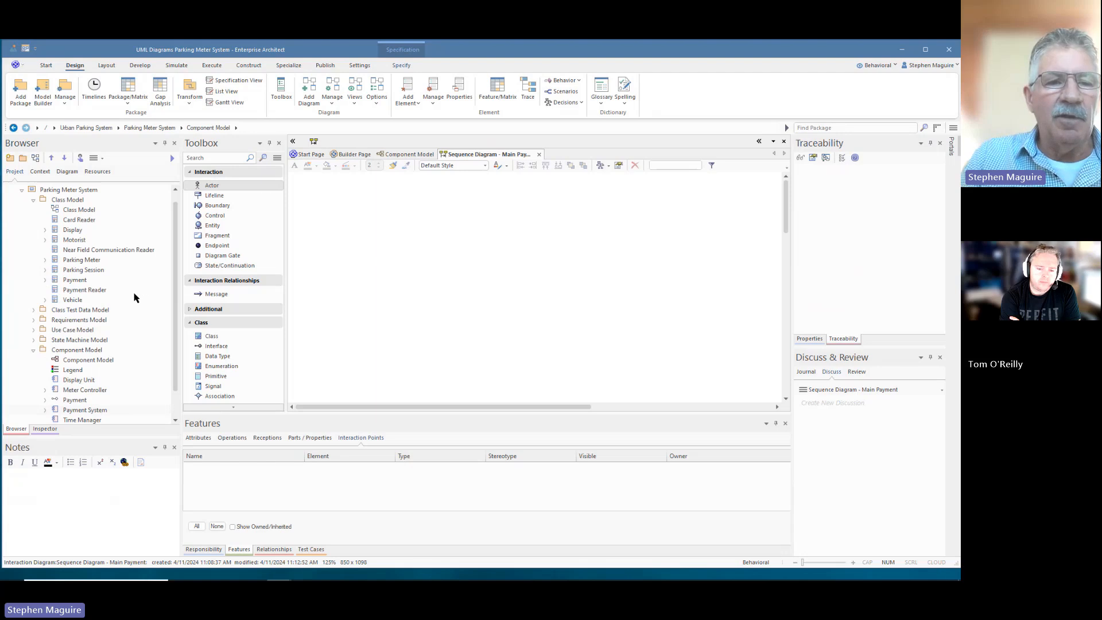
click(33, 330)
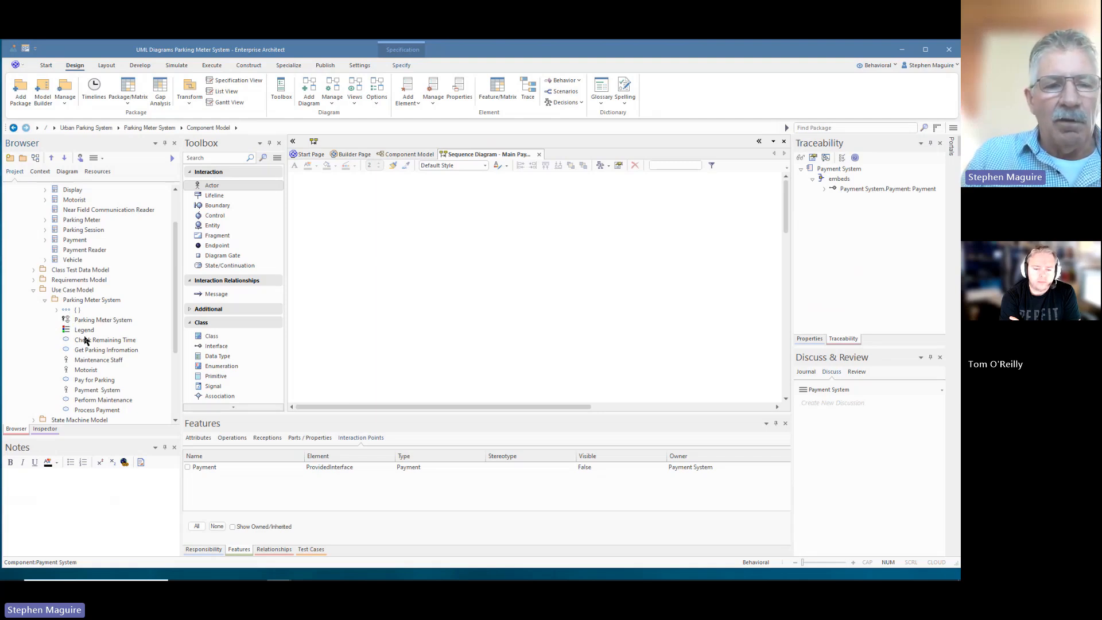
- Drop the Motorist actor onto the sequence diagram as a link and shift it left
click(82, 372)
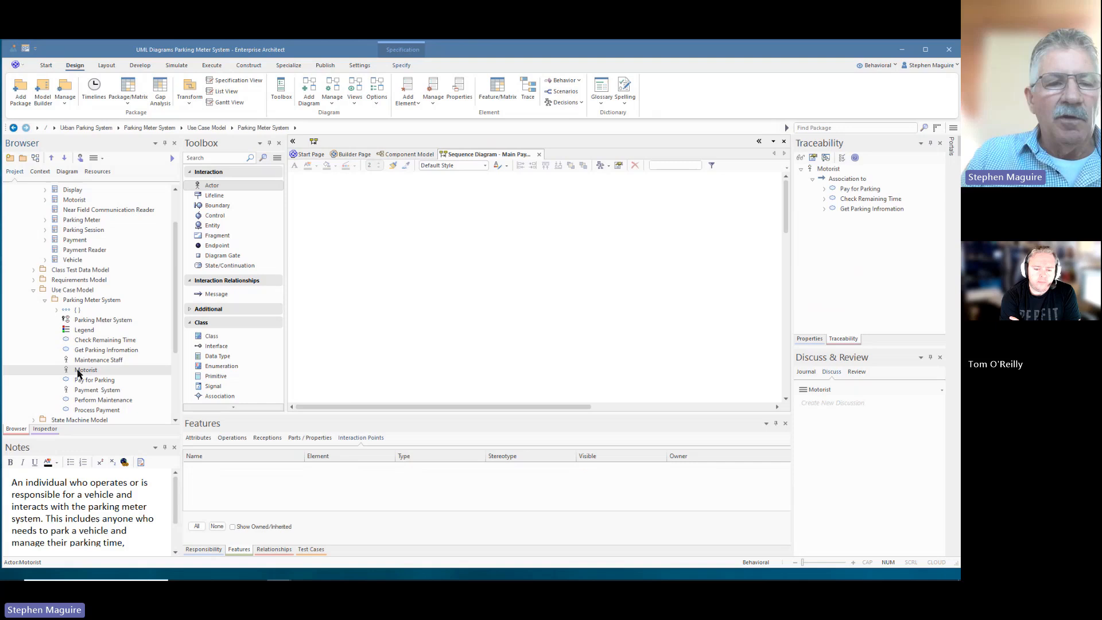
drag(79, 373, 345, 205)
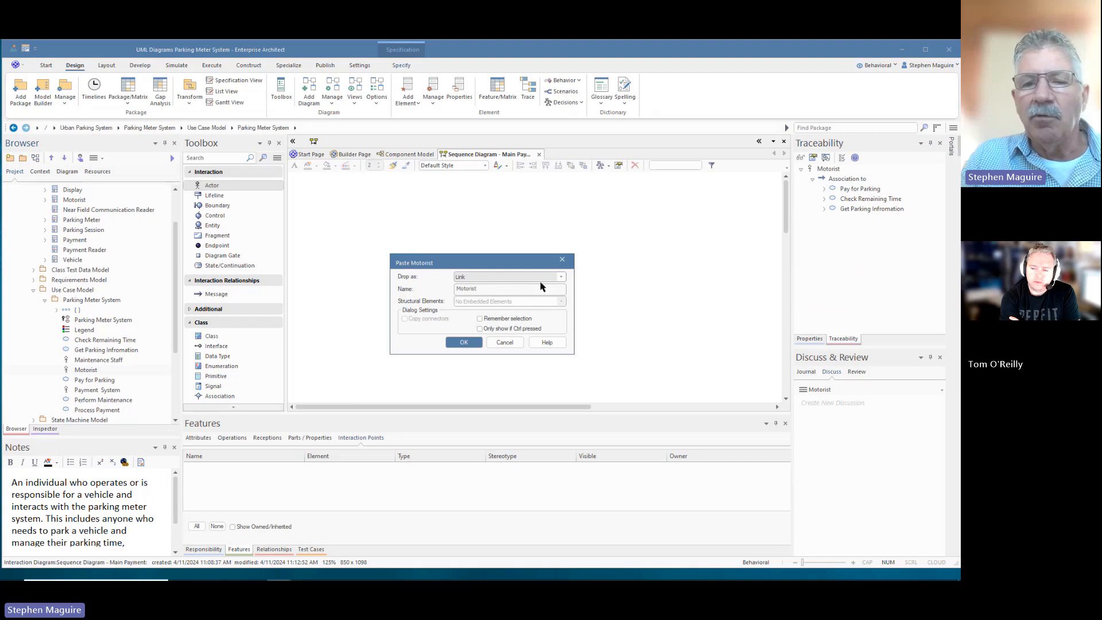
click(561, 279)
click(562, 279)
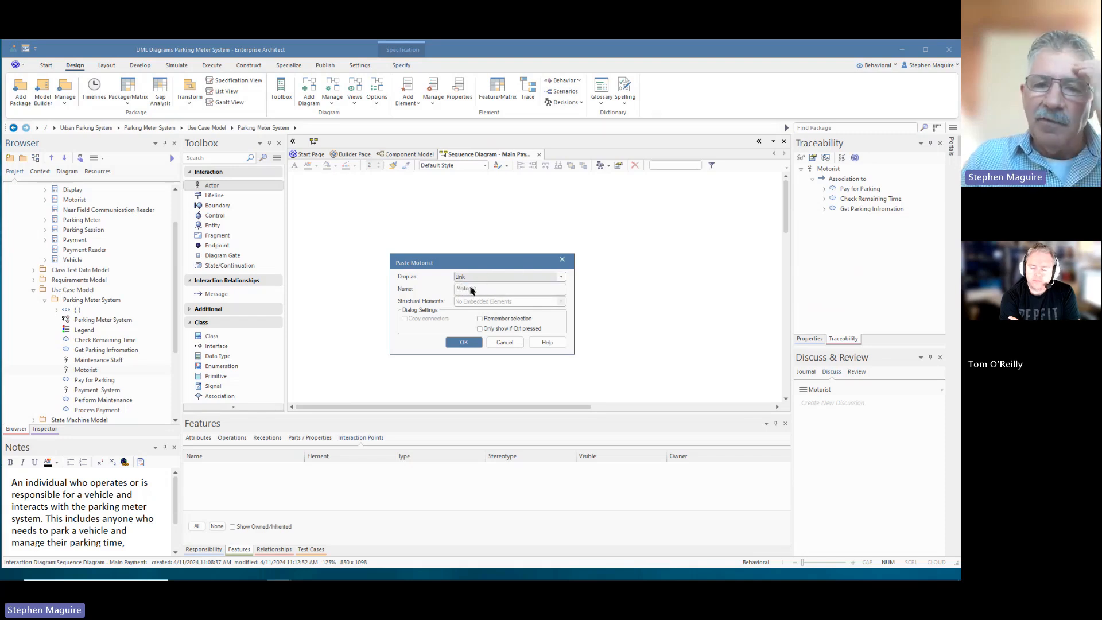
click(464, 343)
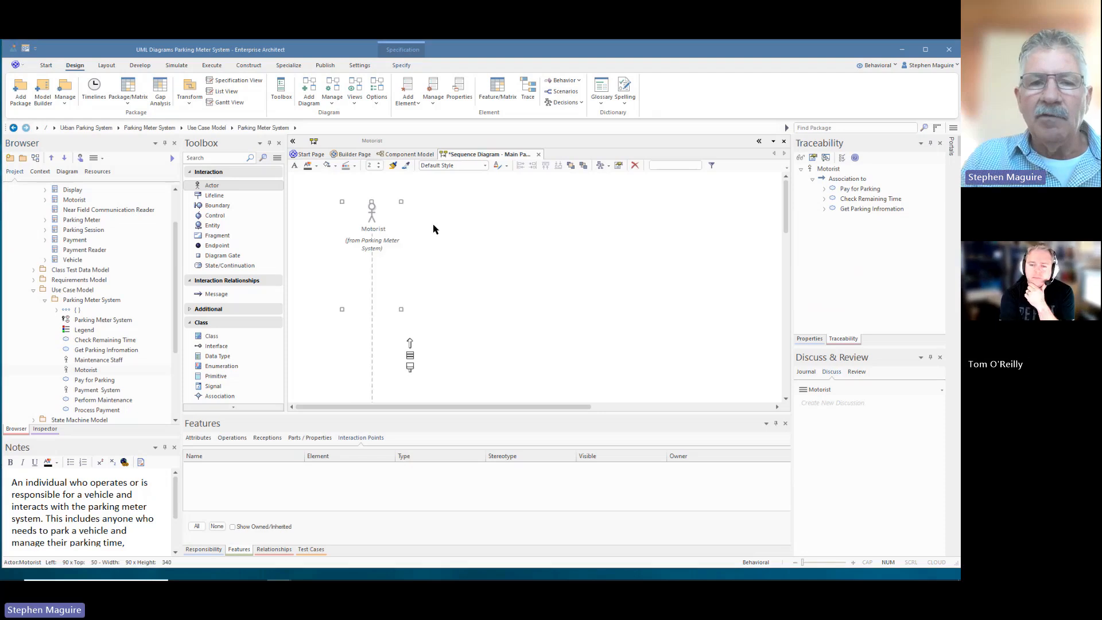
drag(374, 206, 345, 205)
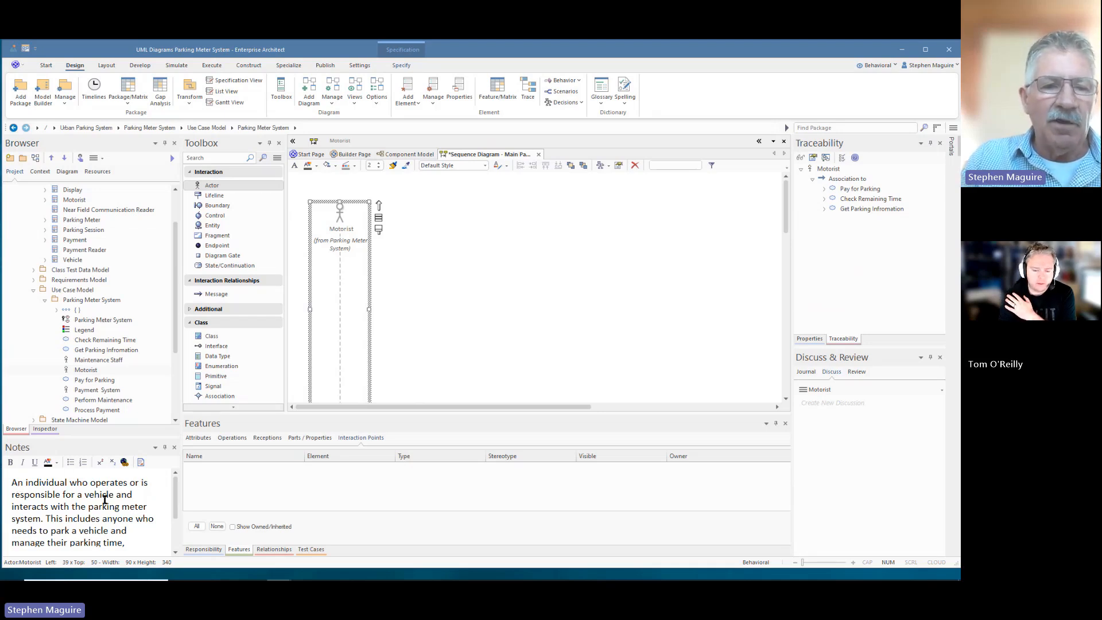
drag(176, 254, 176, 354)
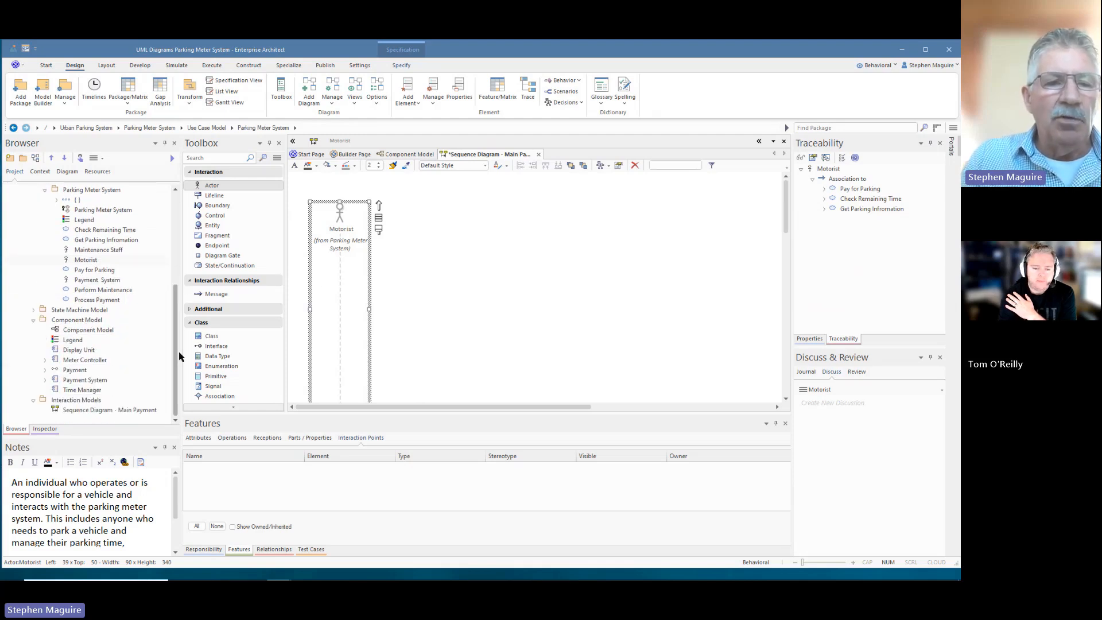
- Drop Display Unit, Meter Controller, Time Manager and Payment System together onto the diagram as lifelines
click(91, 350)
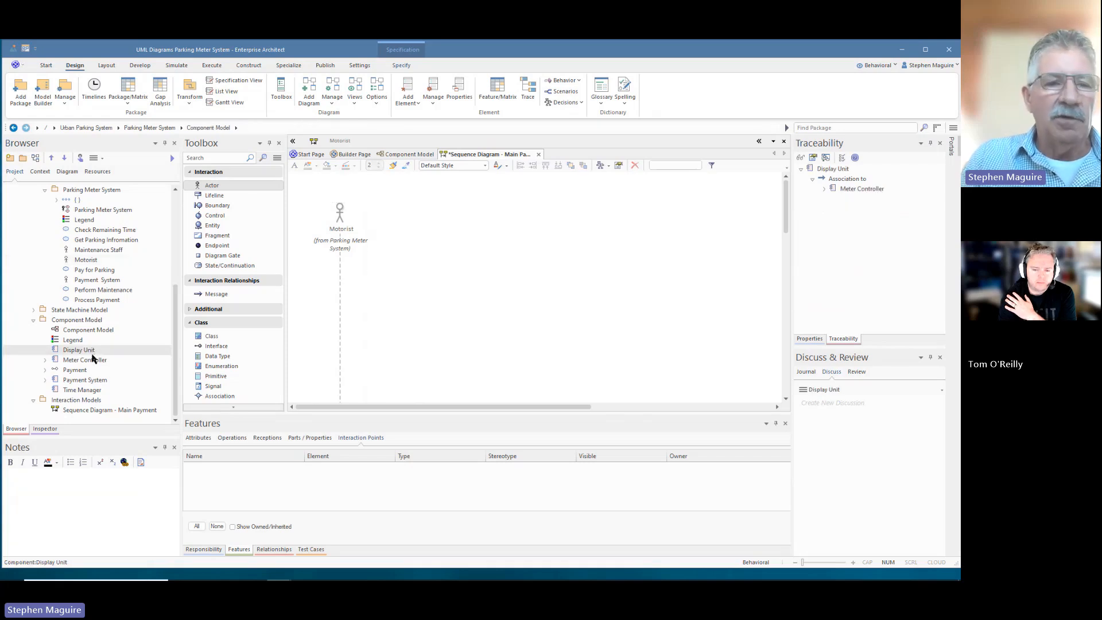
click(92, 361)
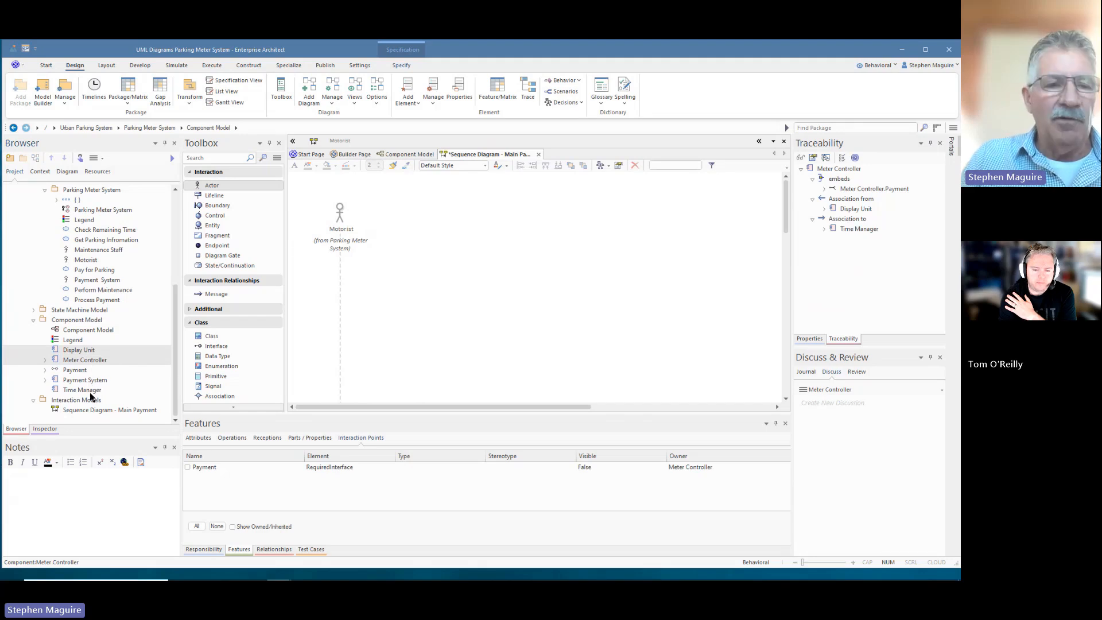
click(91, 391)
click(86, 380)
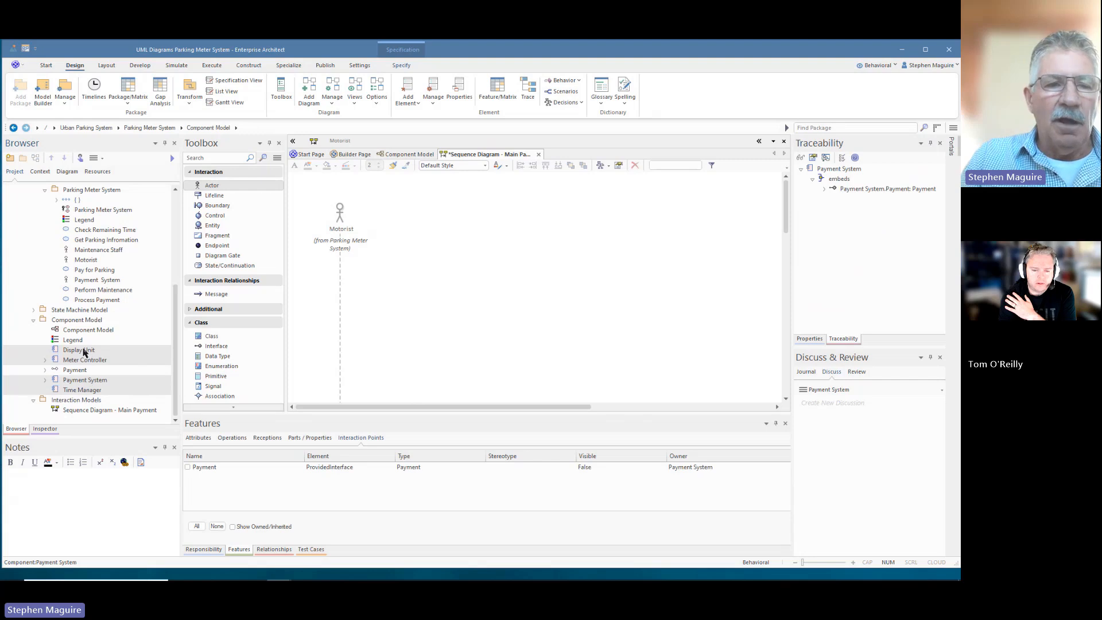
drag(84, 351, 408, 217)
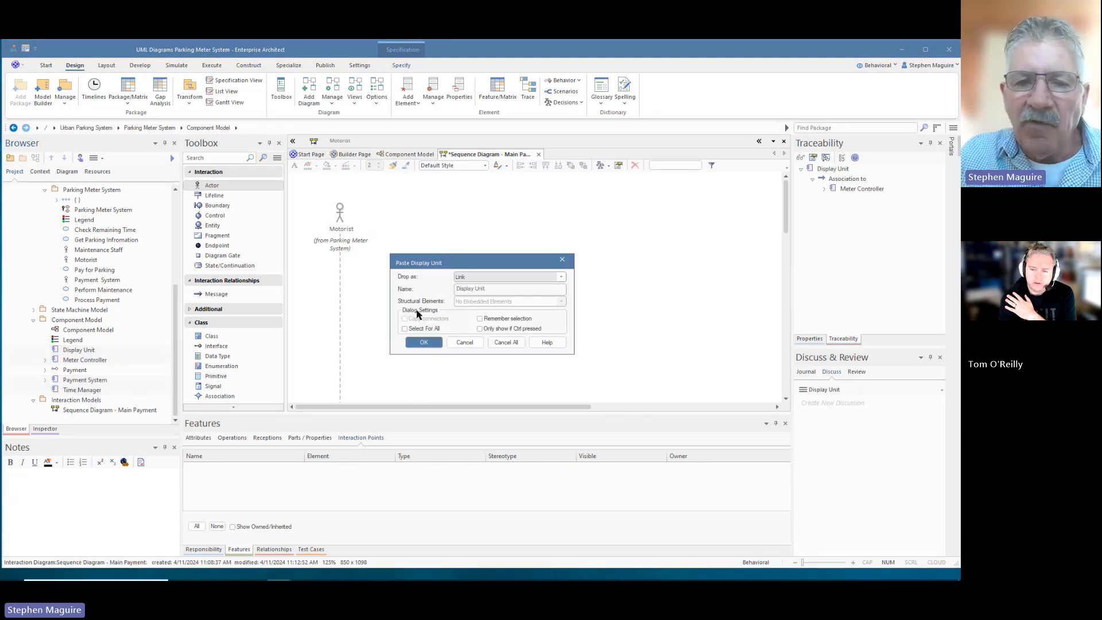
click(404, 328)
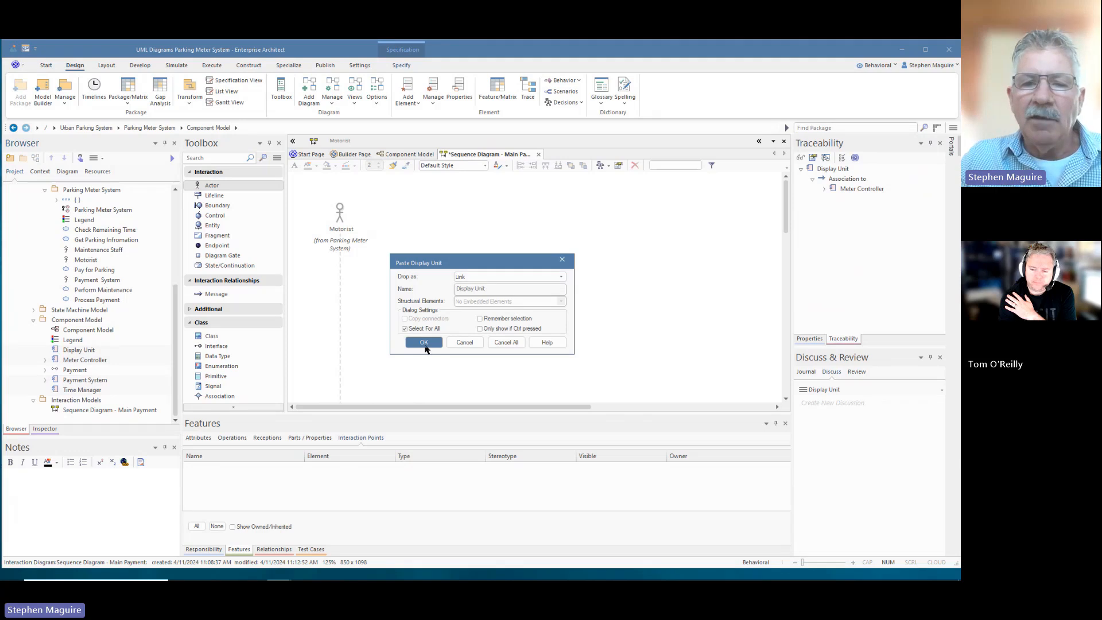
click(425, 343)
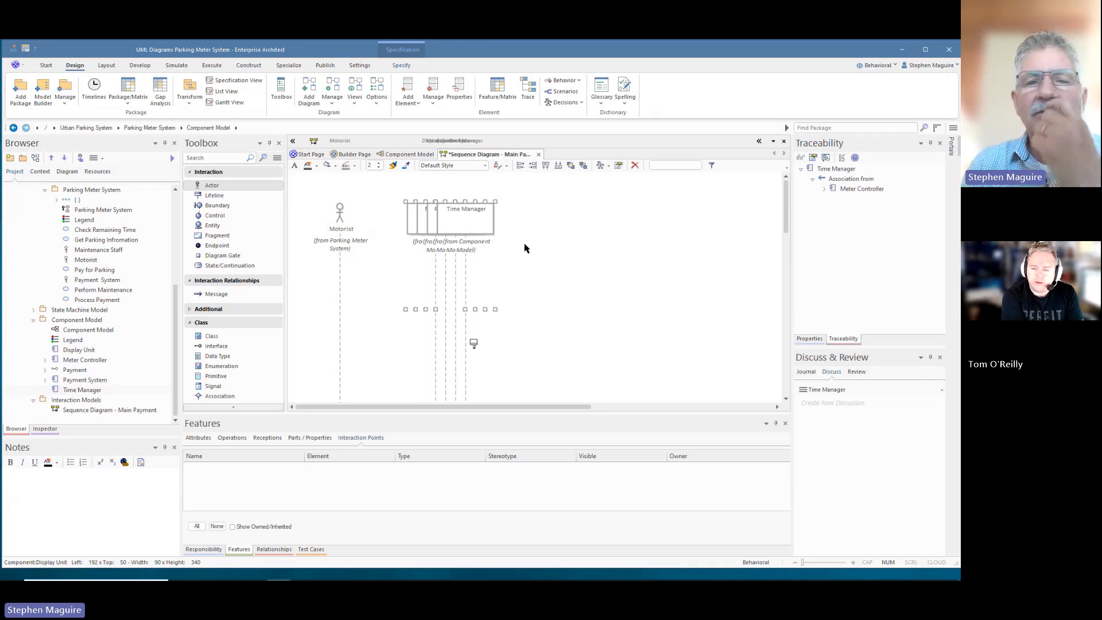
- Switch to the Component Model diagram showing the components, Payment interface and legend
click(418, 158)
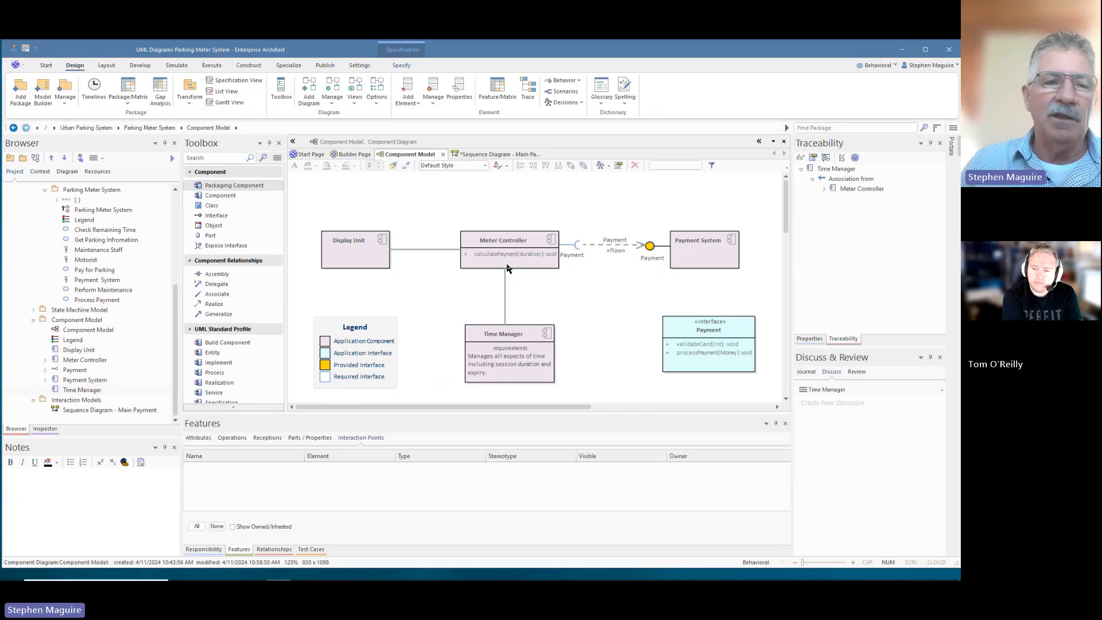
- Open the Parking Meter System use case diagram from the Browser
scroll(103, 269, up, 5)
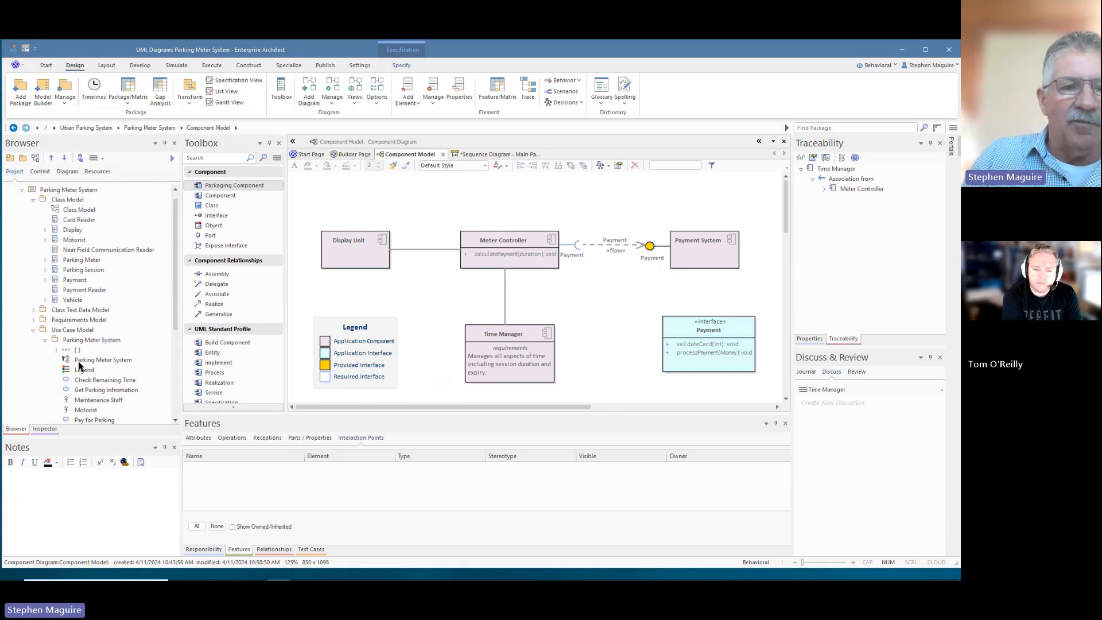
double_click(80, 360)
scroll(493, 259, down, 3)
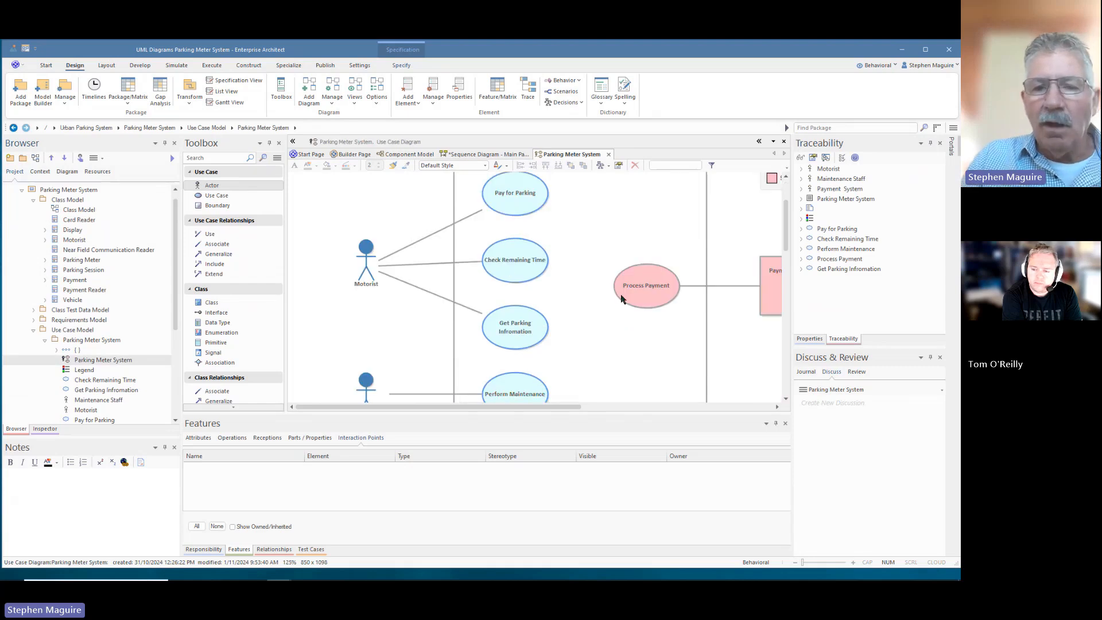
- Expand the State Machine Model package and open its diagram with Booked, In Session and Expiry
scroll(630, 296, up, 3)
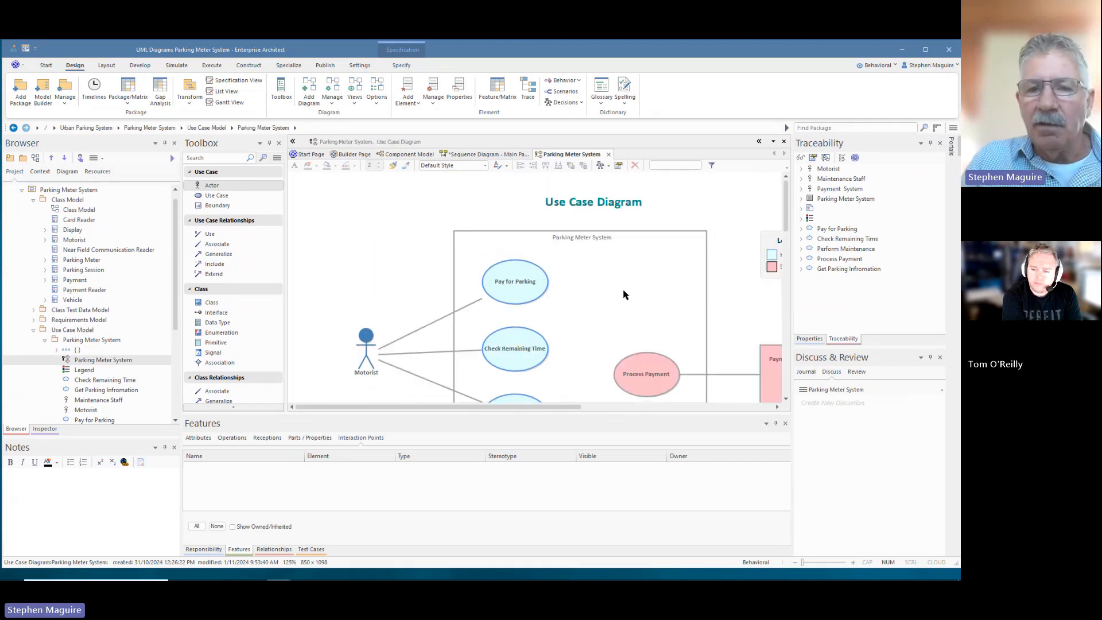
scroll(625, 295, down, 6)
scroll(625, 295, up, 6)
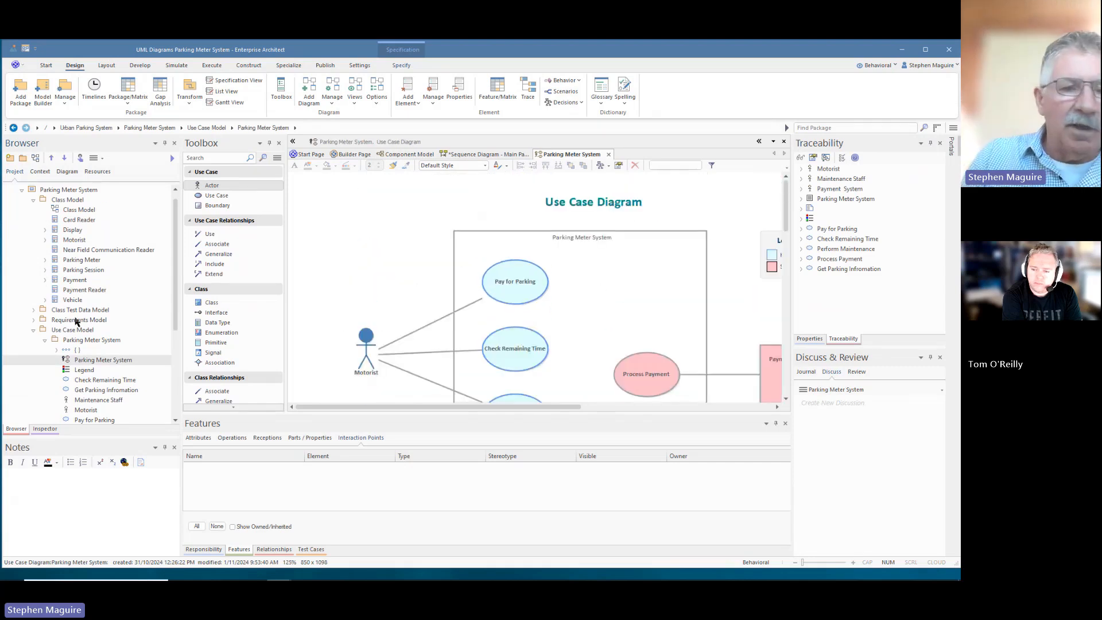
scroll(76, 321, down, 5)
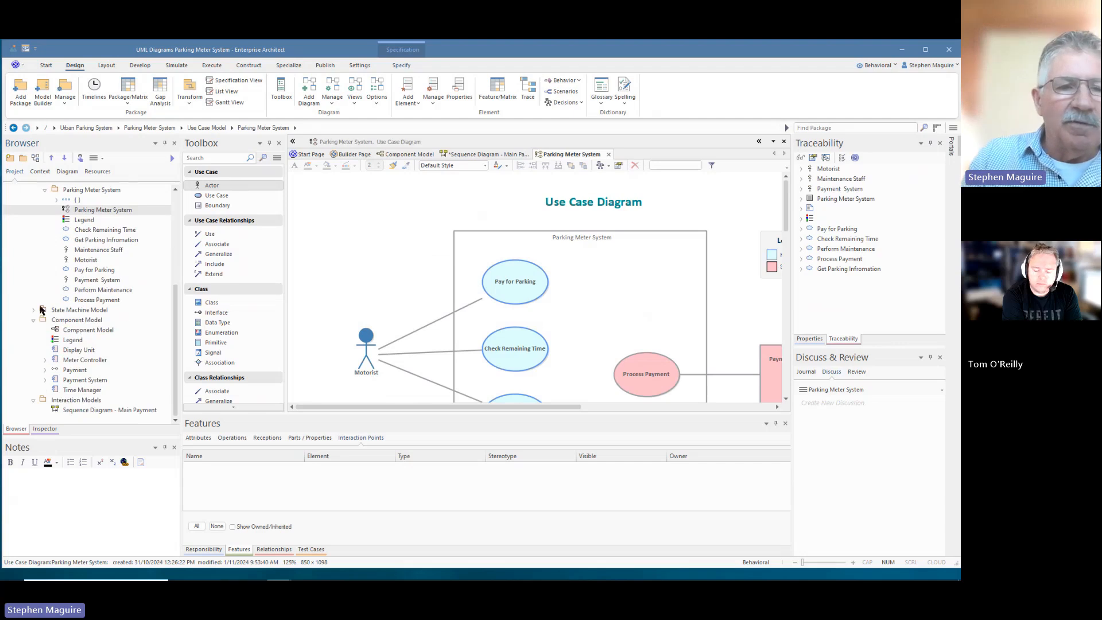
click(33, 310)
double_click(79, 320)
scroll(653, 270, down, 3)
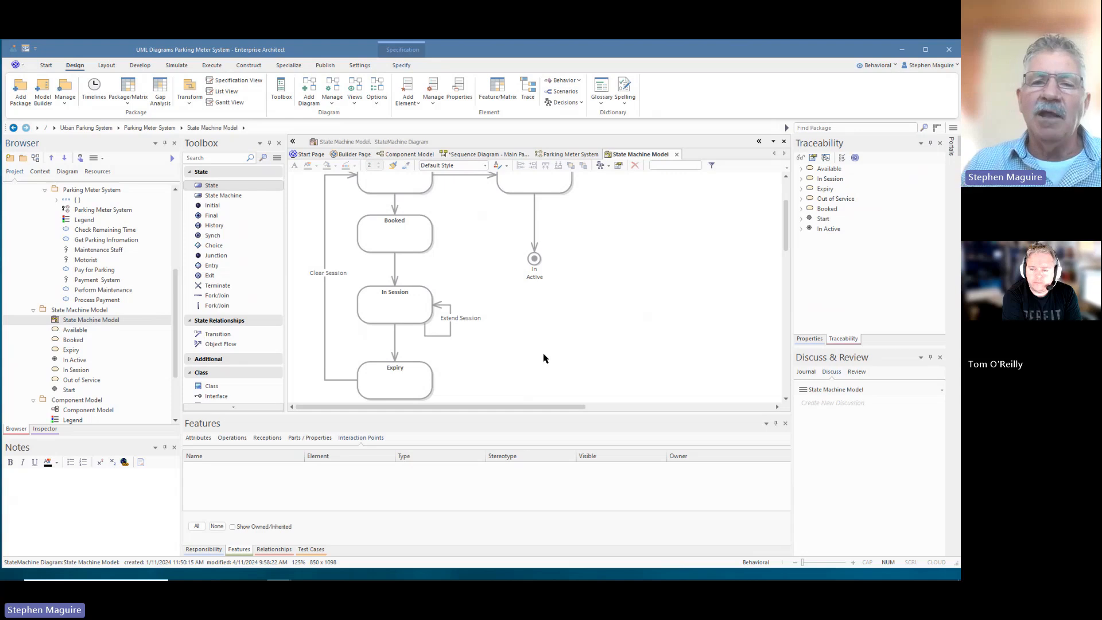
- Go back to the Parking Meter System diagram and review Motorist's three use cases
click(579, 156)
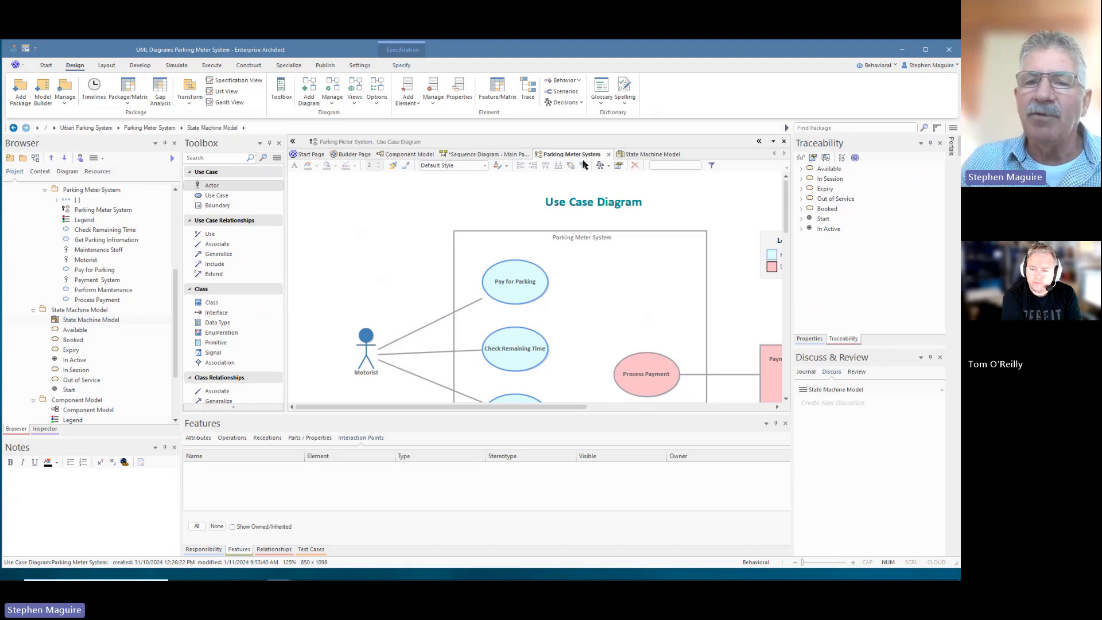
scroll(573, 260, down, 3)
scroll(574, 261, down, 3)
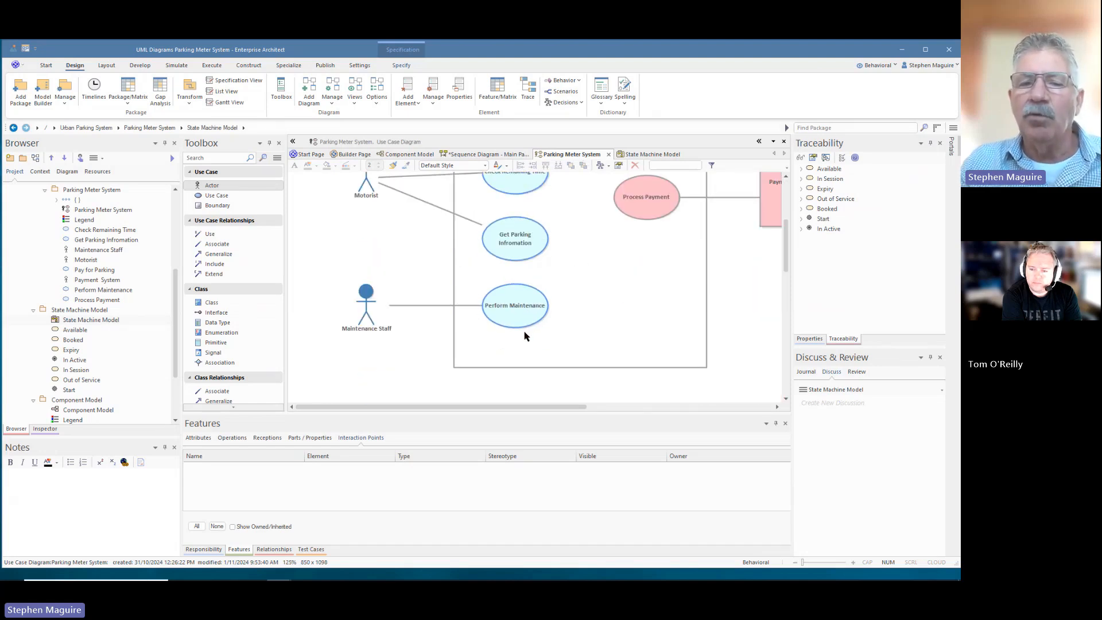
scroll(536, 289, up, 3)
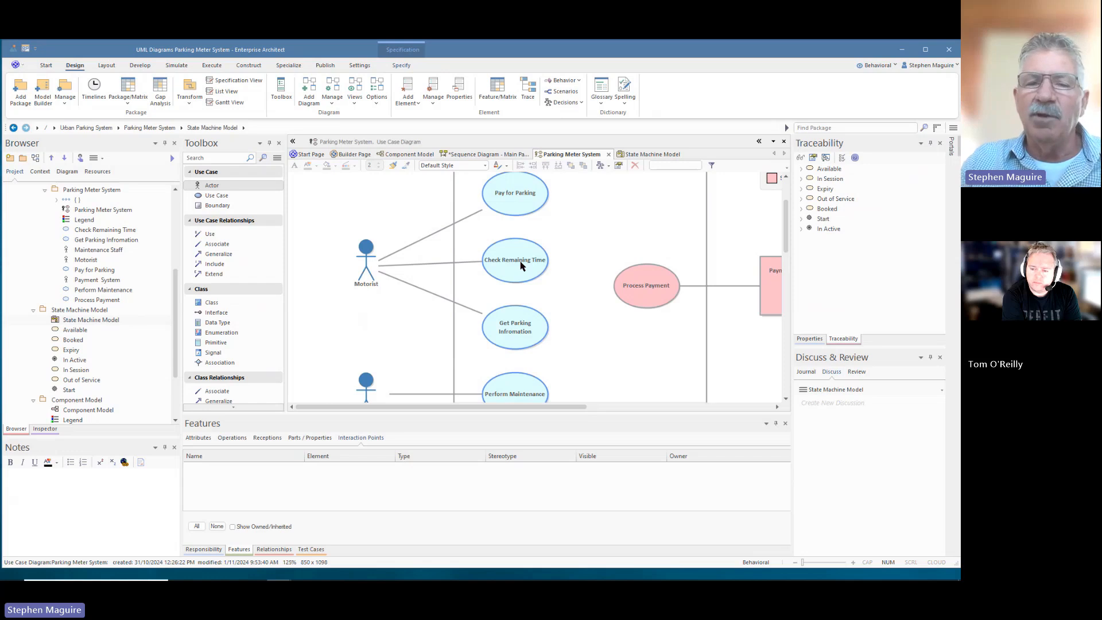
- On Main Payment, apply the default diagram layout so the five lifelines spread out in a row
click(636, 156)
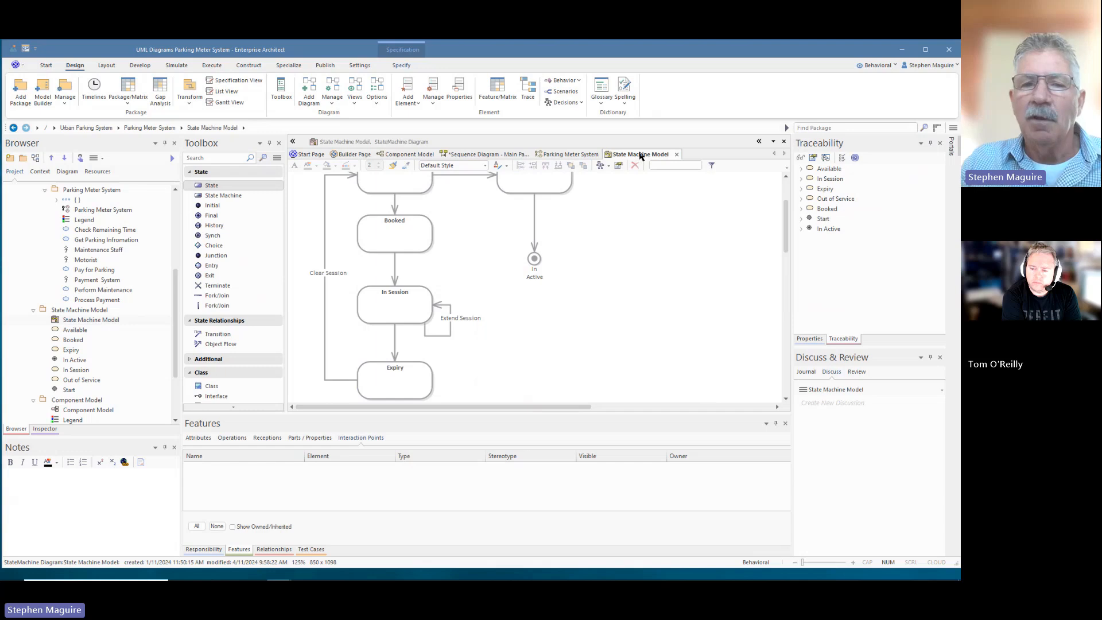
click(481, 155)
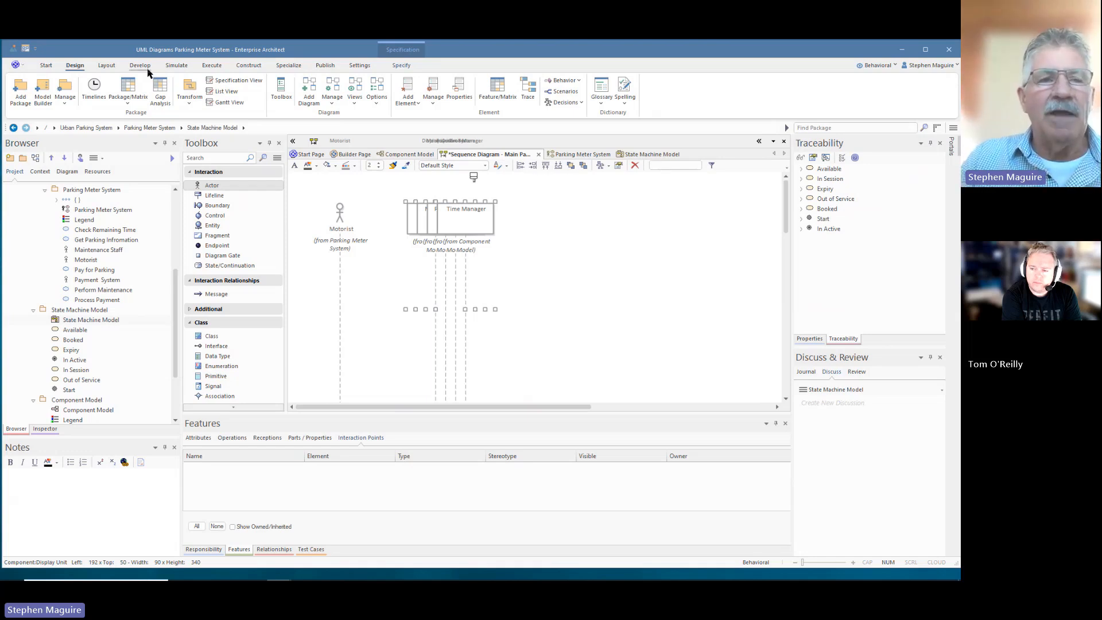
click(107, 65)
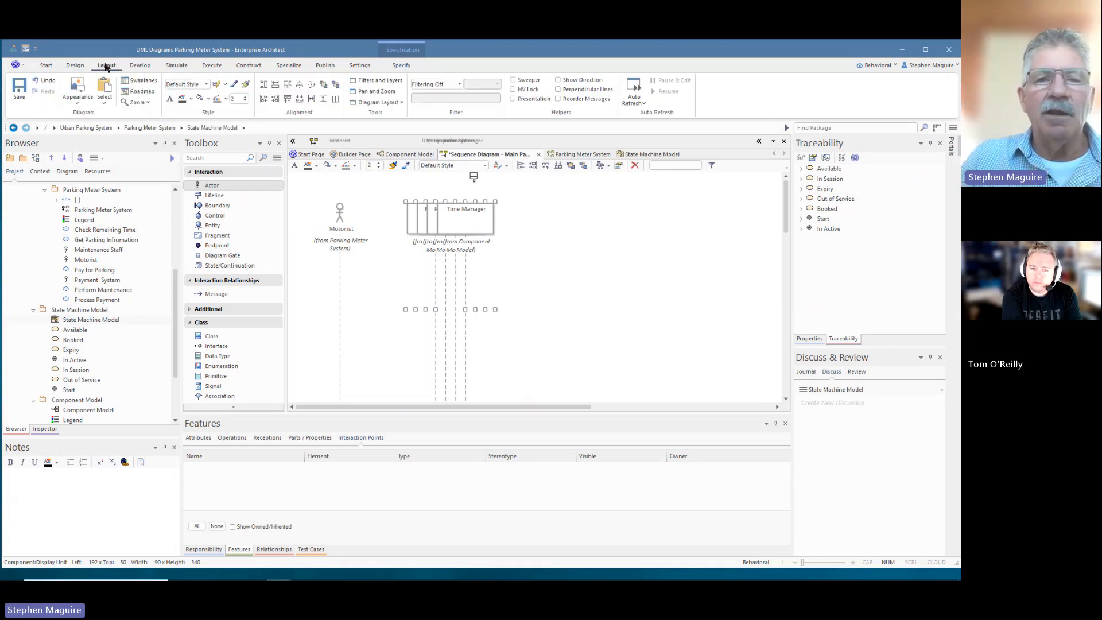
click(400, 103)
click(389, 123)
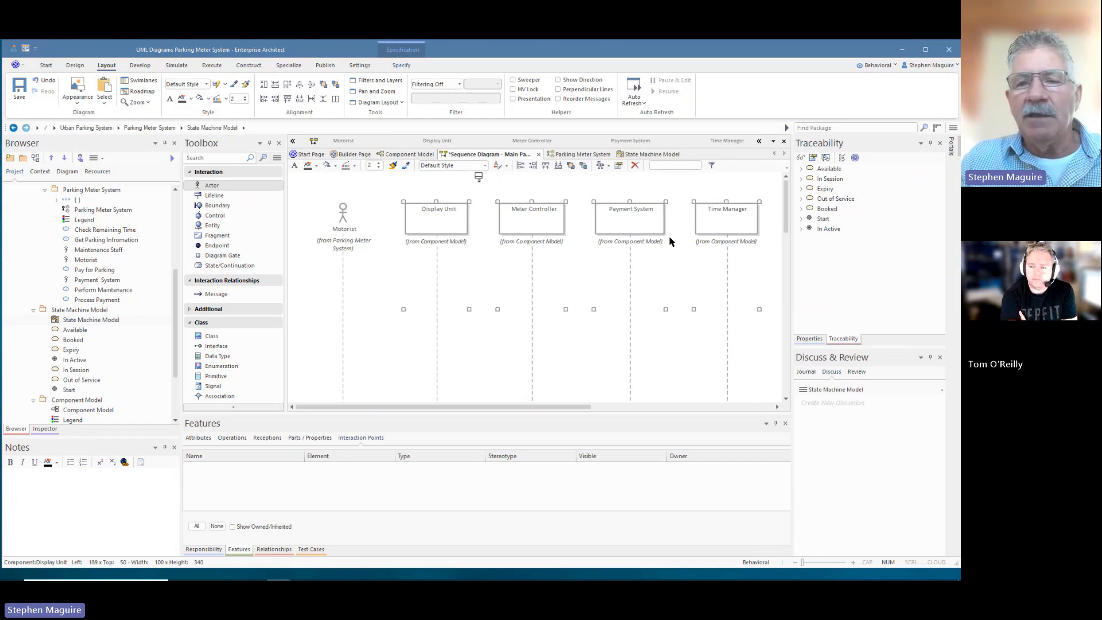
drag(578, 407, 592, 407)
- Select the Time Manager lifeline and review its attributes, parts and context menu
click(707, 213)
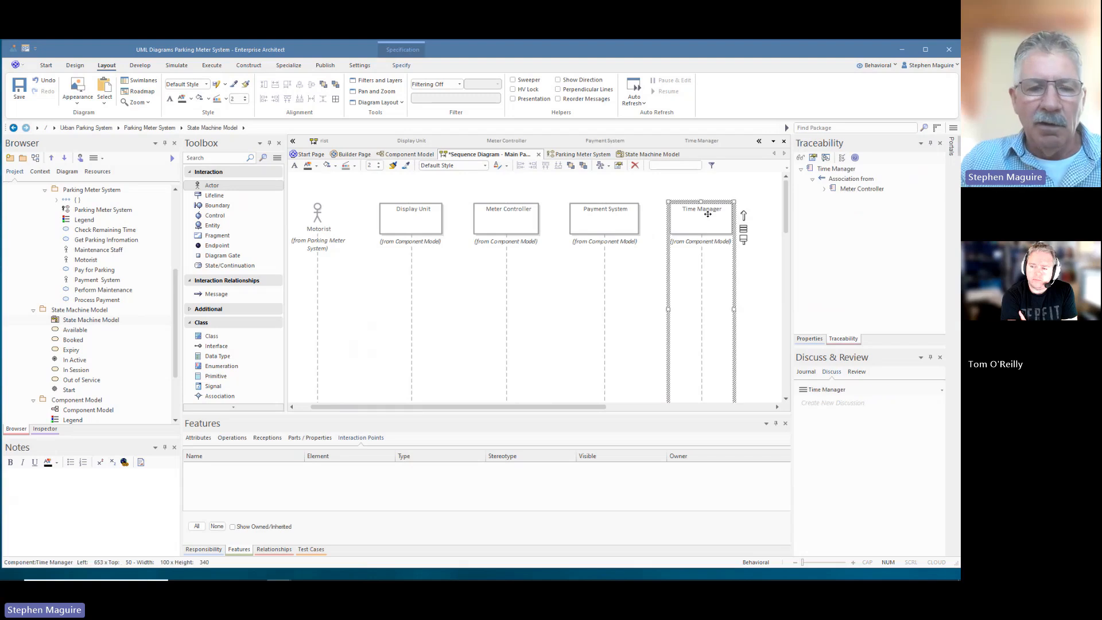
click(202, 439)
click(319, 438)
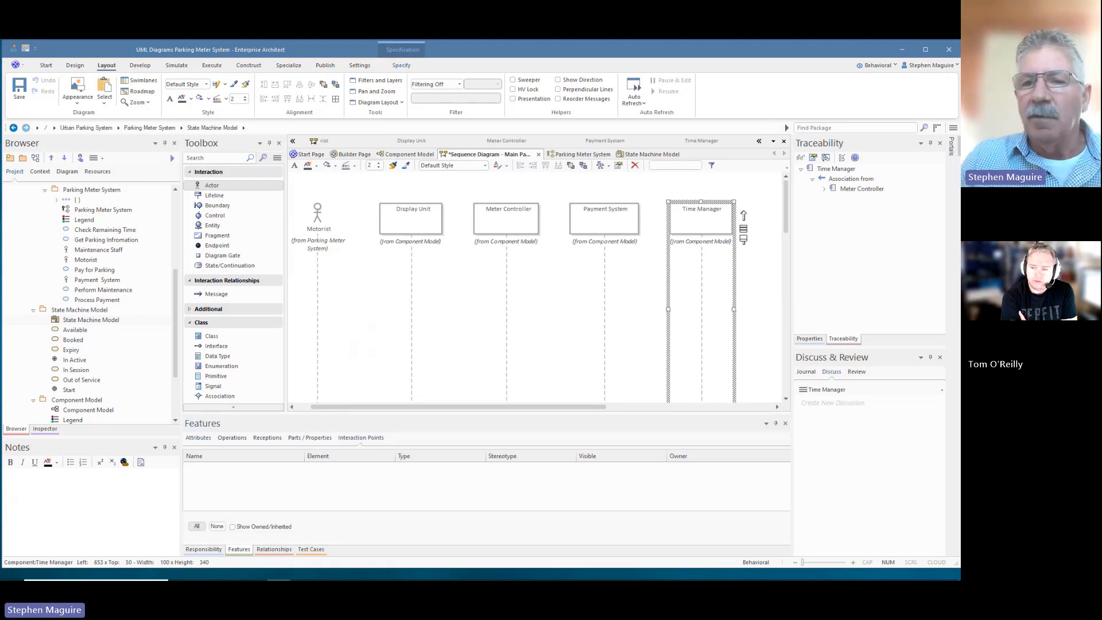
right_click(689, 221)
mouse_move(714, 269)
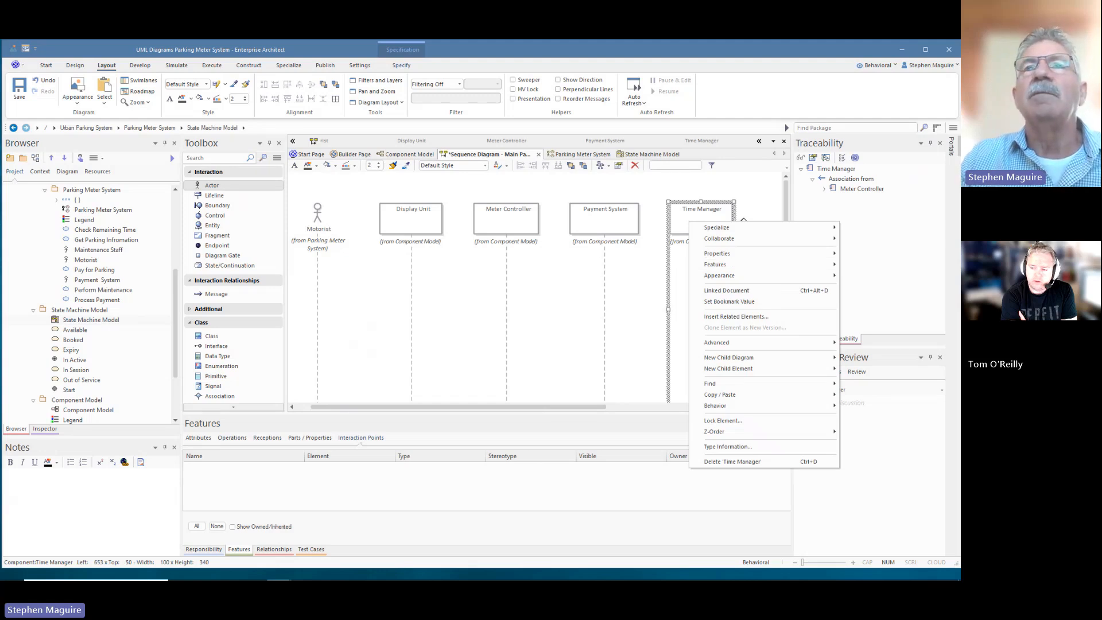
key(Escape)
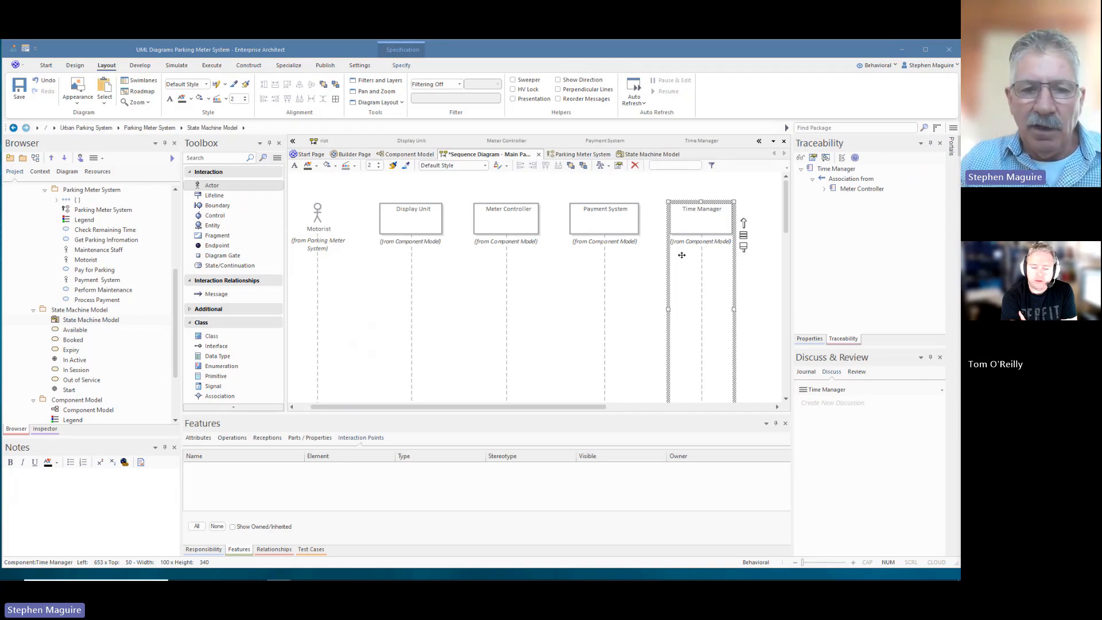
- Reselect Time Manager and tick Show Owned/Inherited in its Features list
click(750, 204)
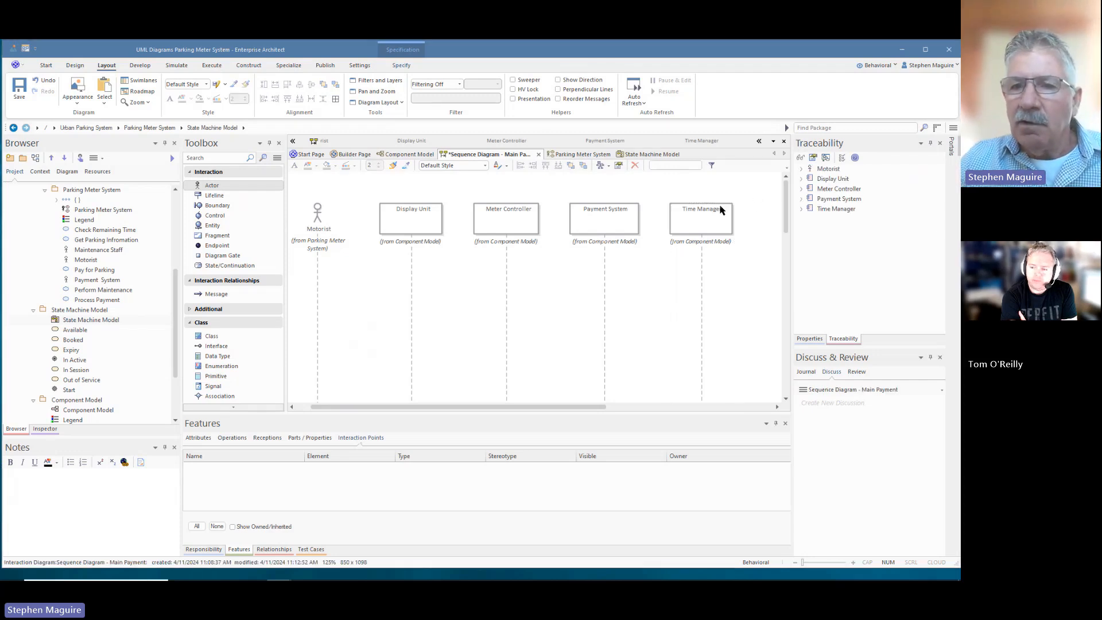
click(710, 214)
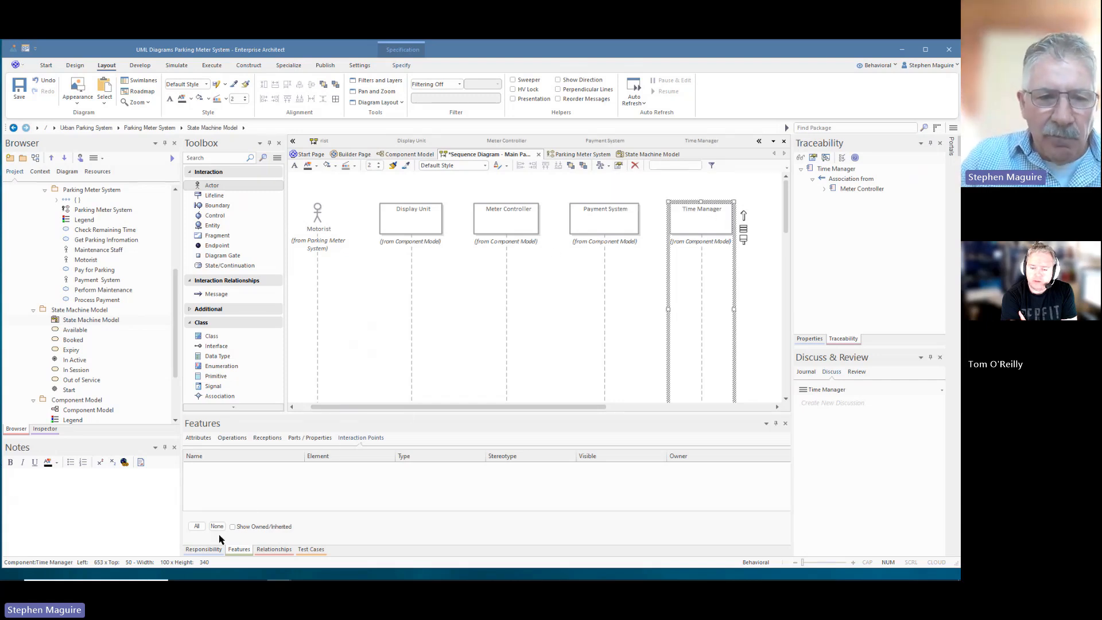
click(233, 527)
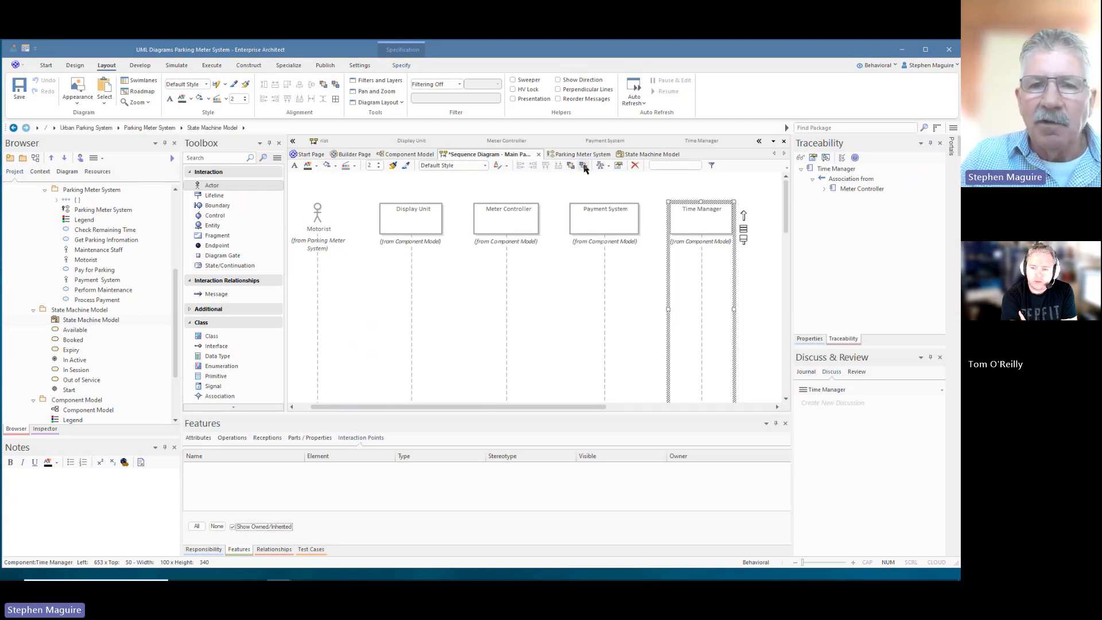
- On the Component Model diagram, select Payment System's Payment provided interface
click(412, 153)
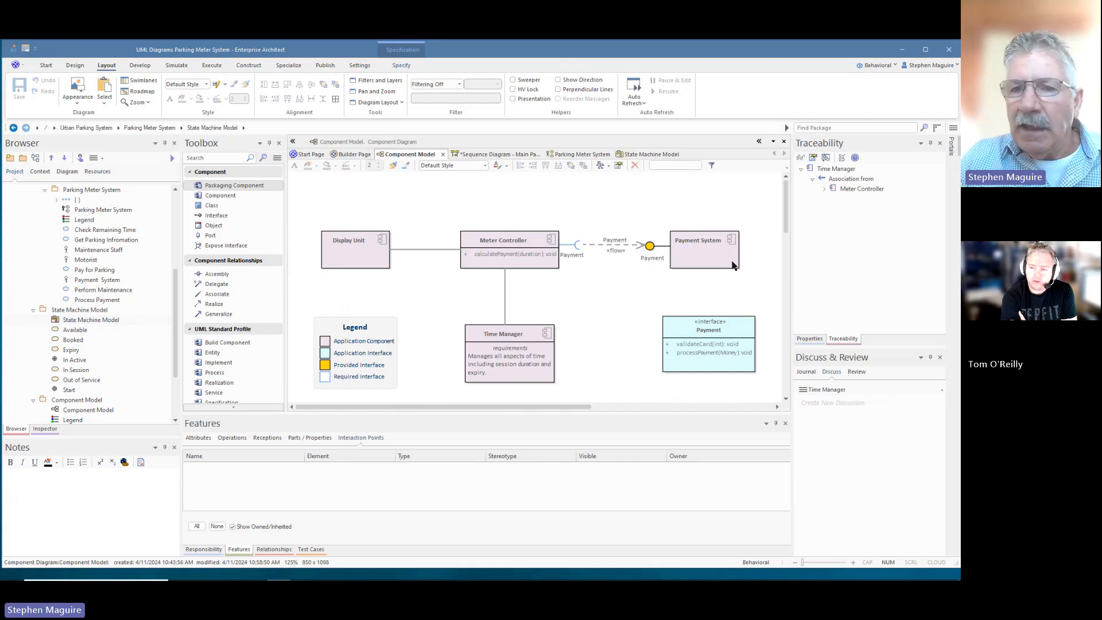
click(711, 249)
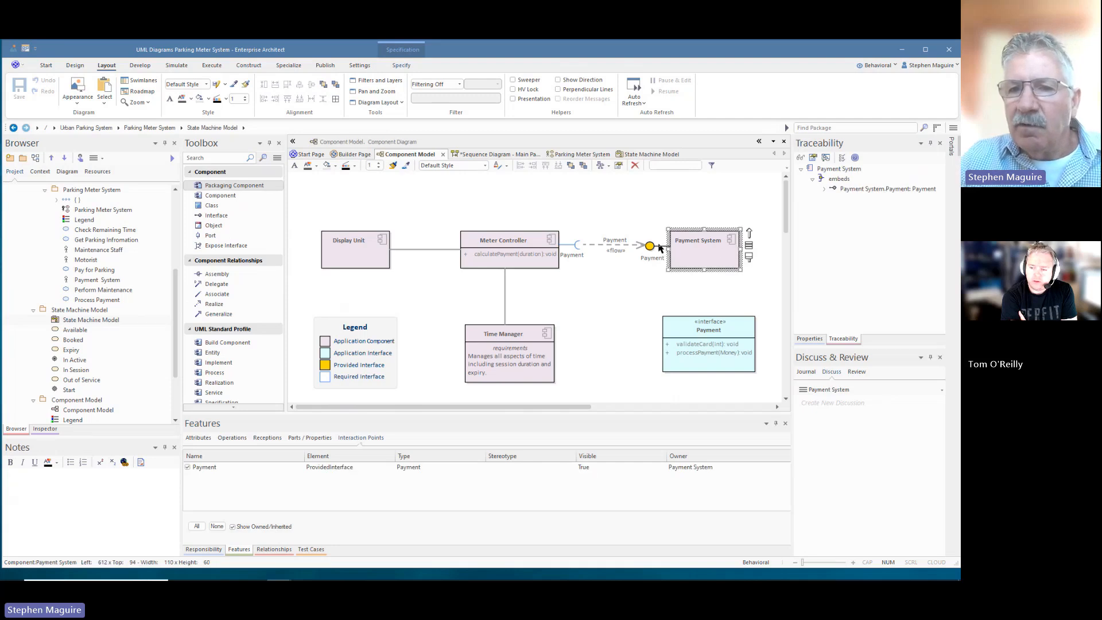
click(656, 245)
click(699, 247)
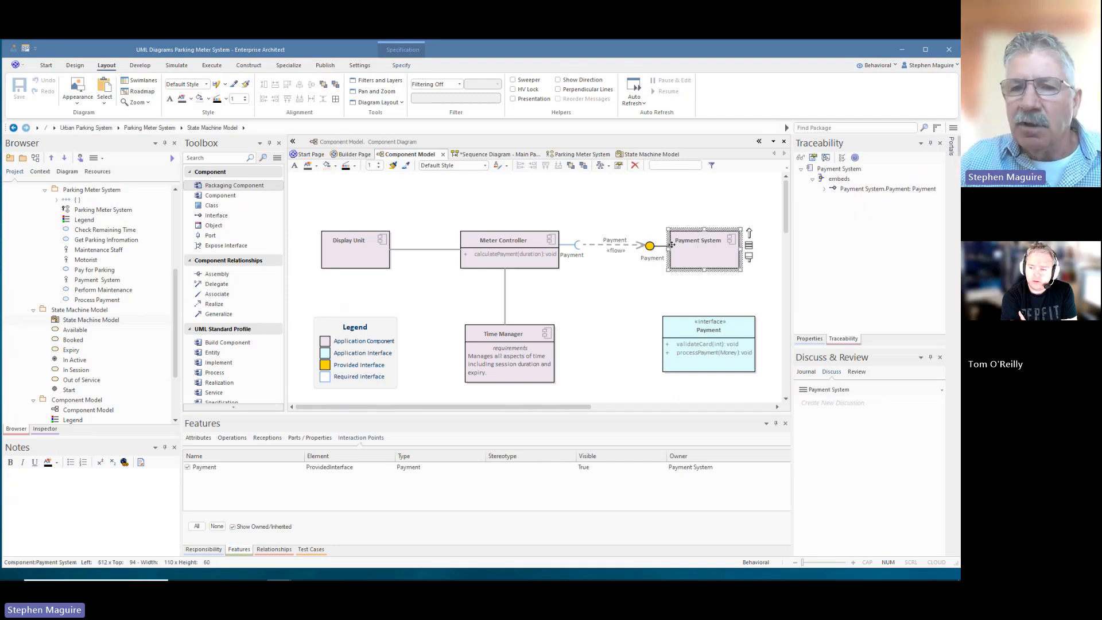
click(654, 247)
right_click(655, 247)
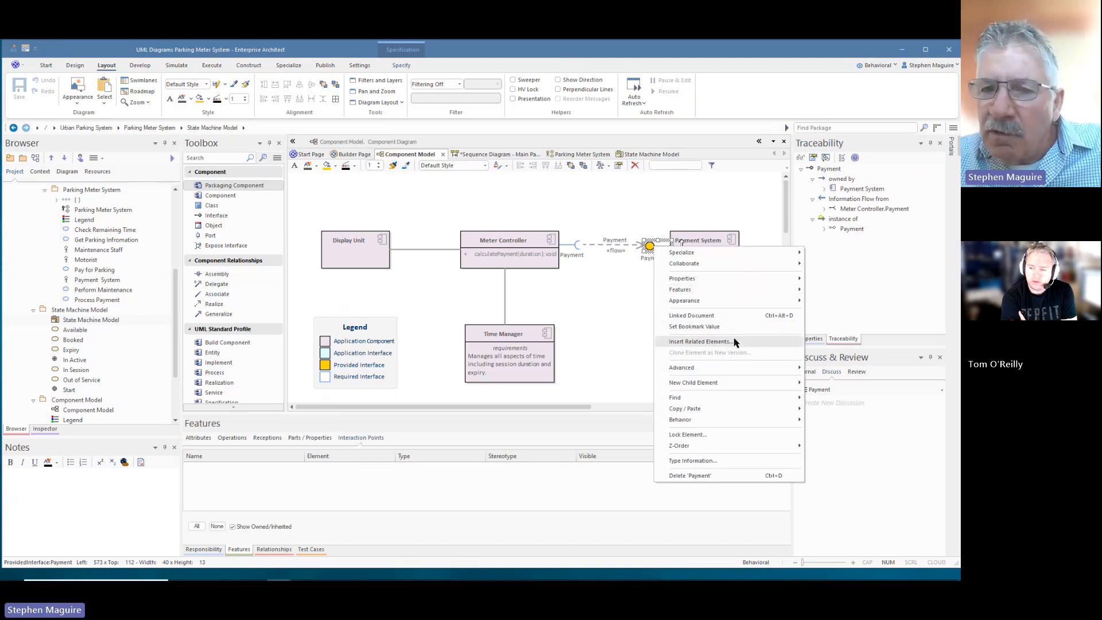
click(615, 336)
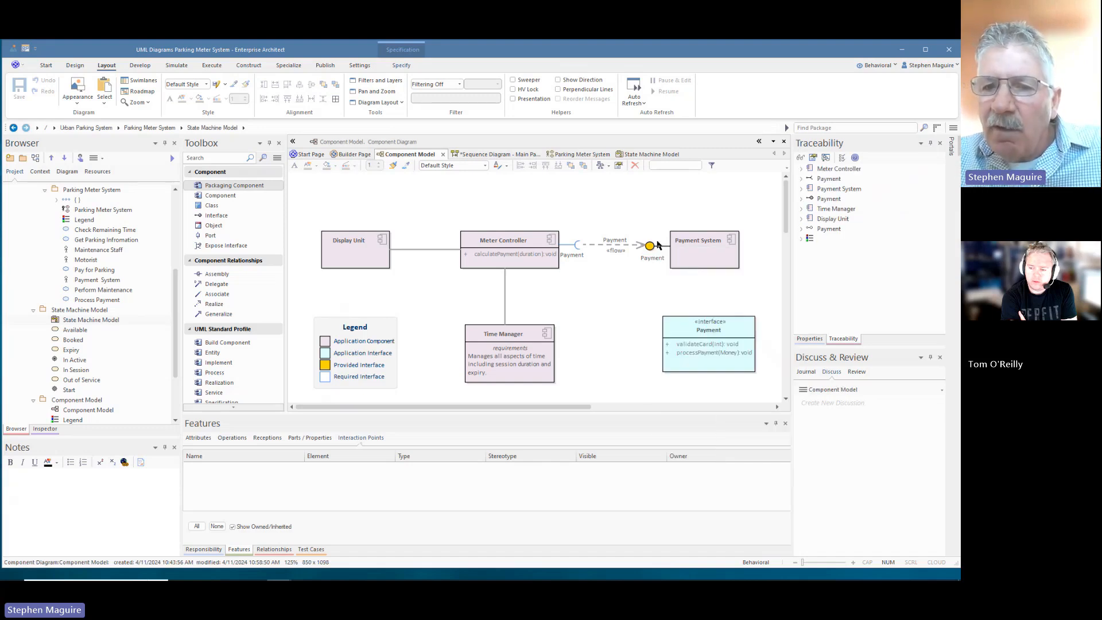
- Set the Payment port's provided interface to the Payment interface in its properties
right_click(651, 251)
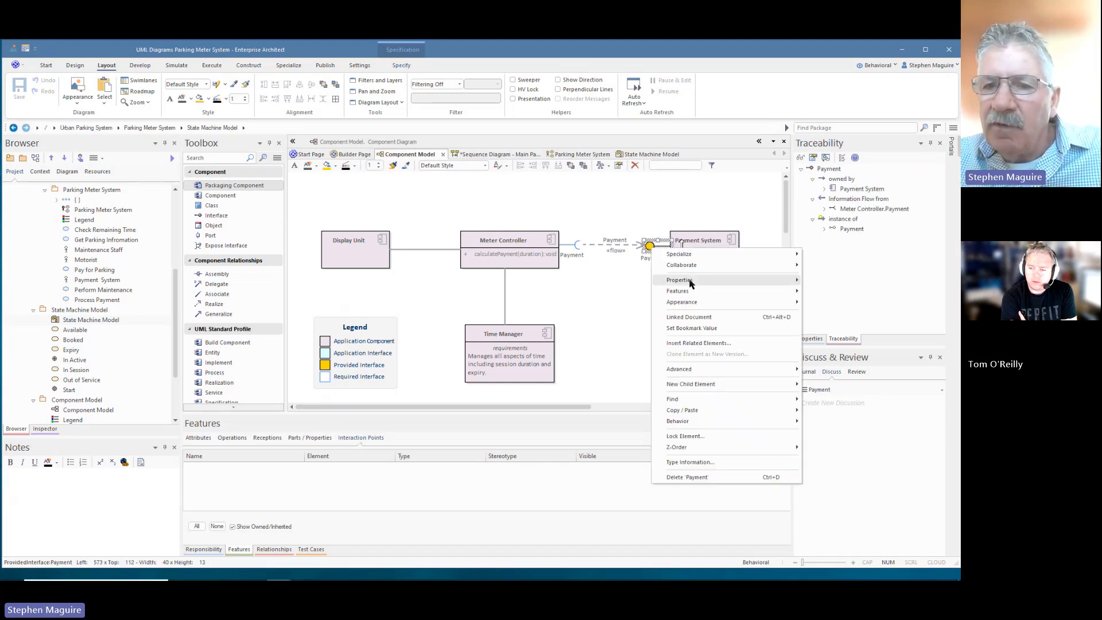
mouse_move(765, 274)
click(818, 282)
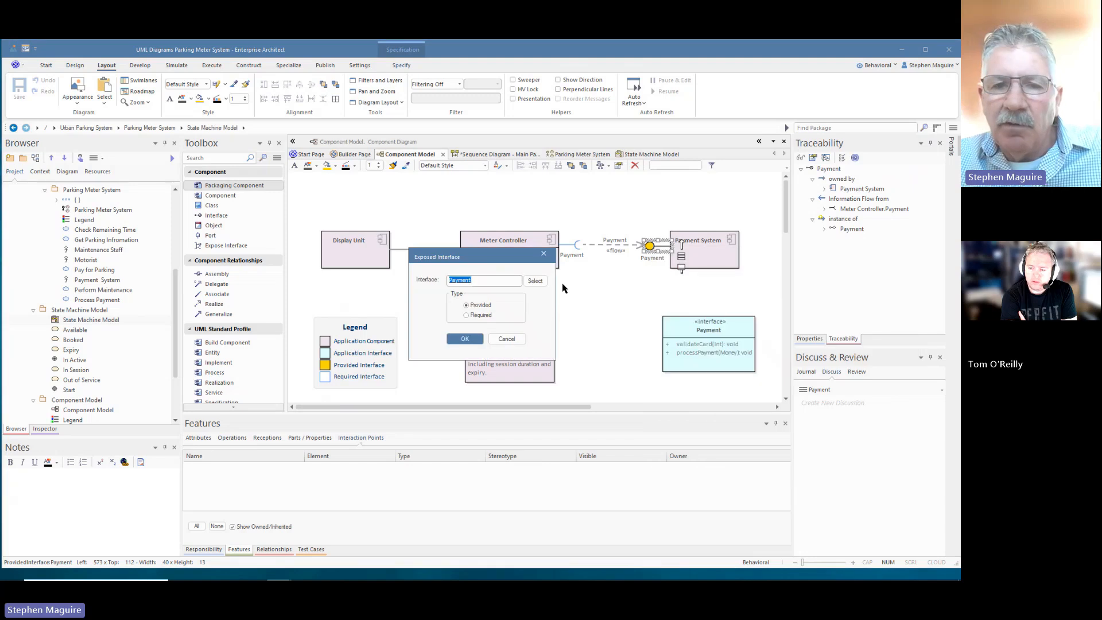
click(535, 281)
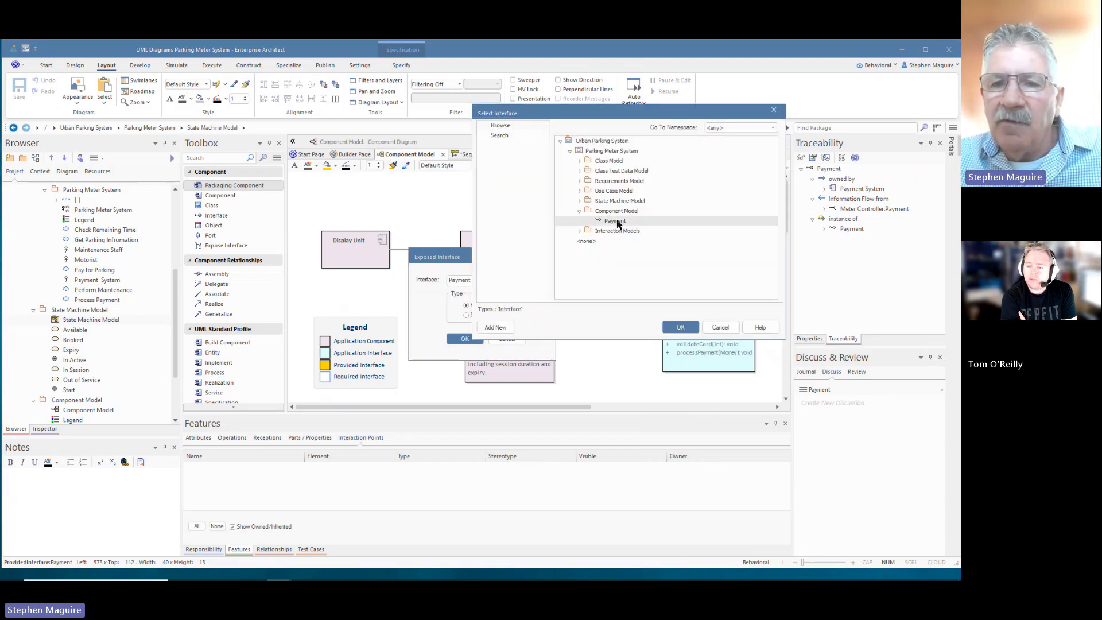
click(680, 327)
click(466, 339)
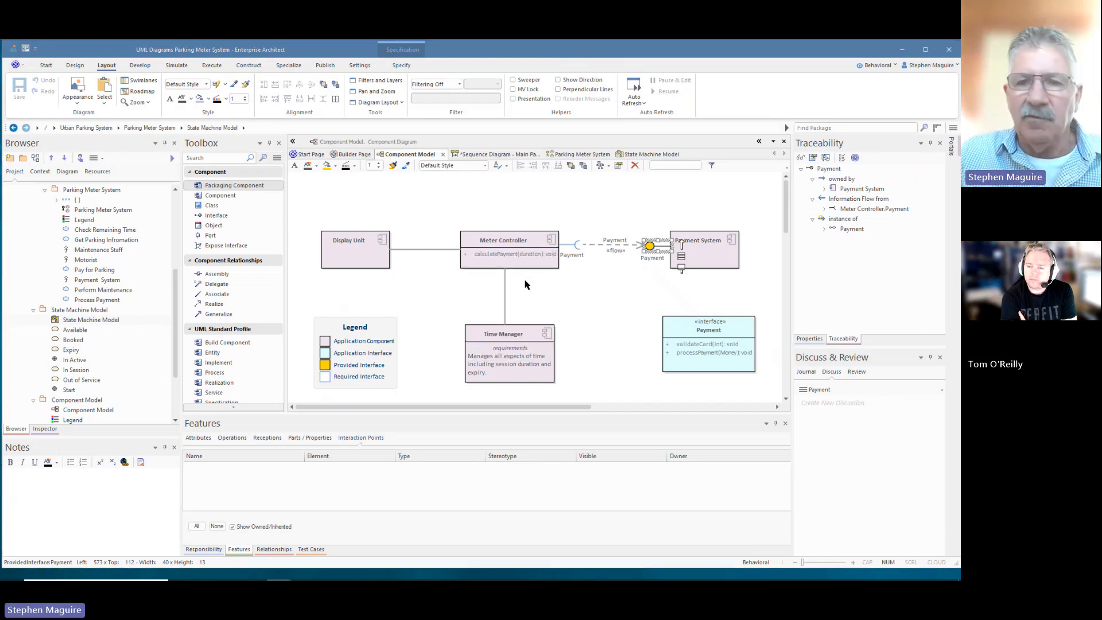
click(566, 210)
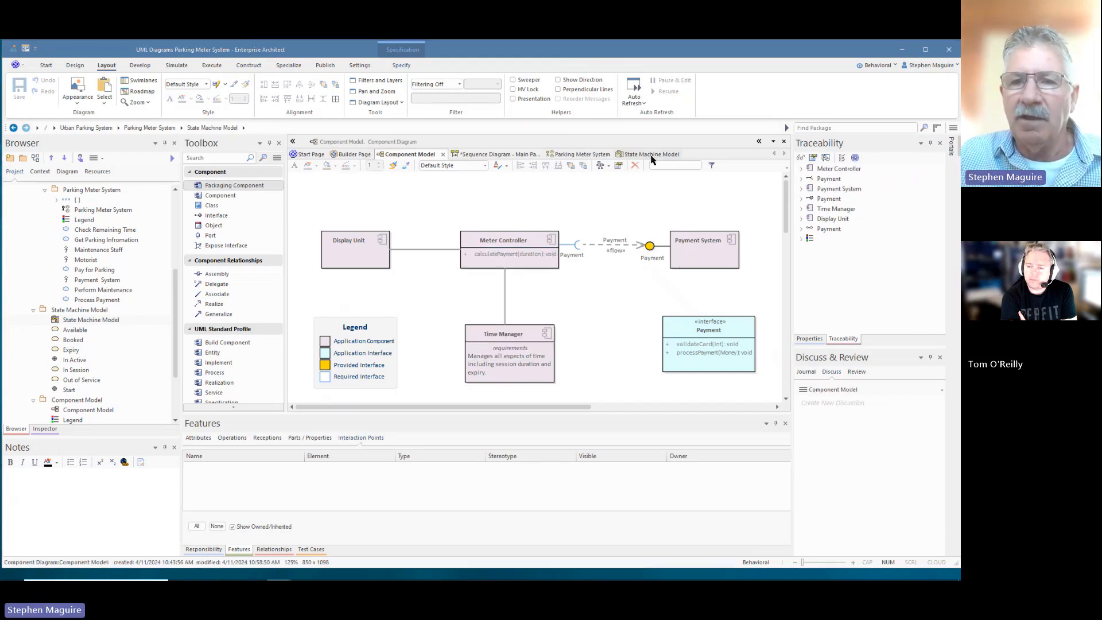
- Make the Payment interaction point visible on the Payment System lifeline
click(486, 157)
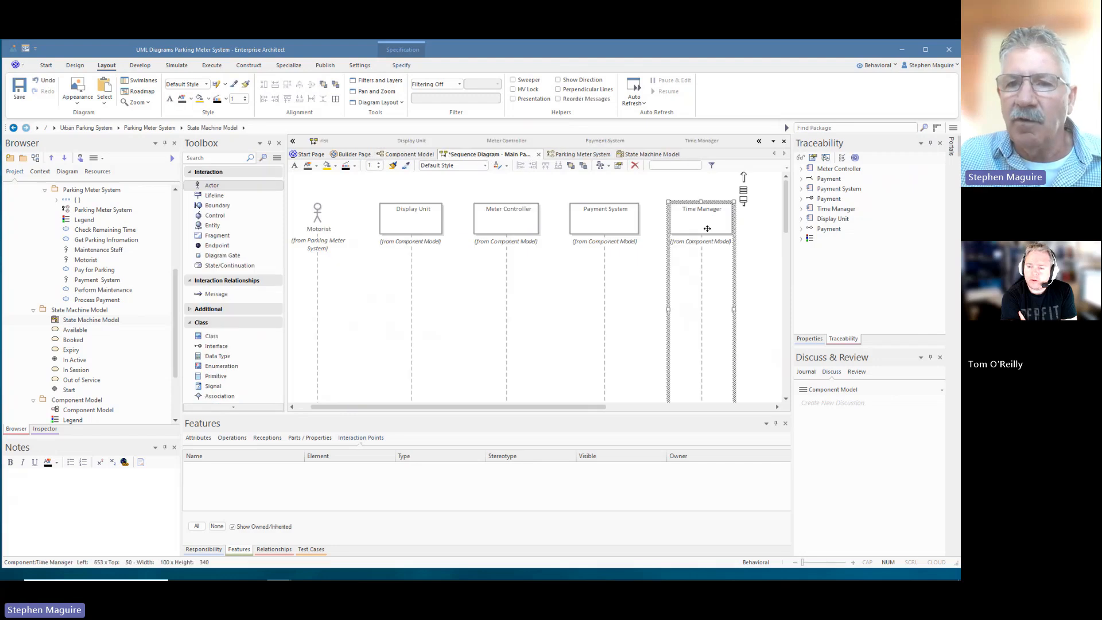
click(580, 285)
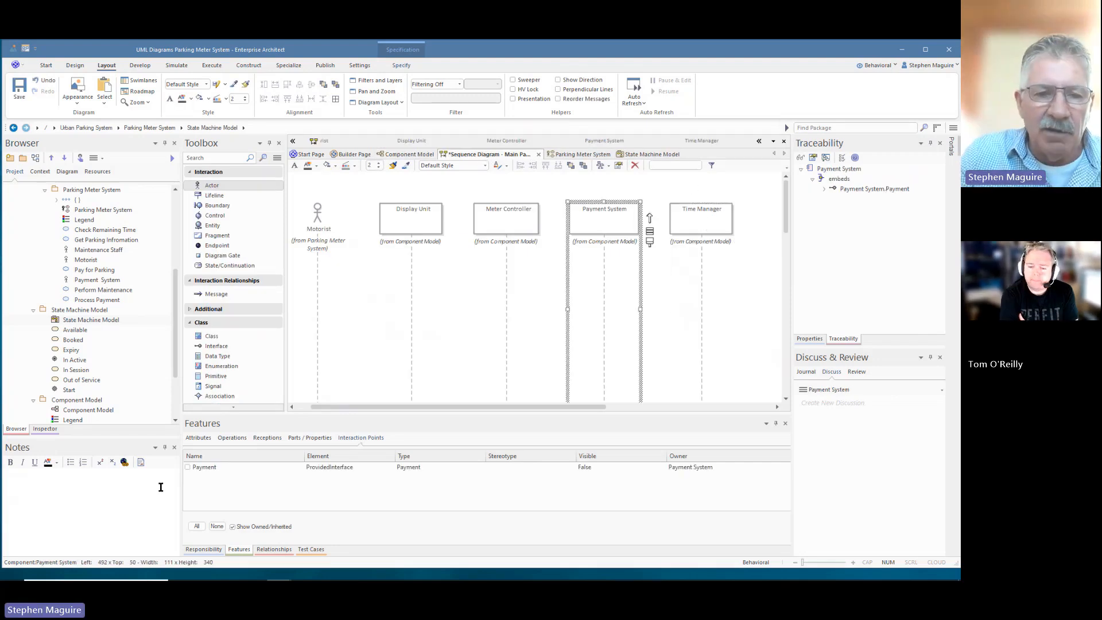
click(187, 468)
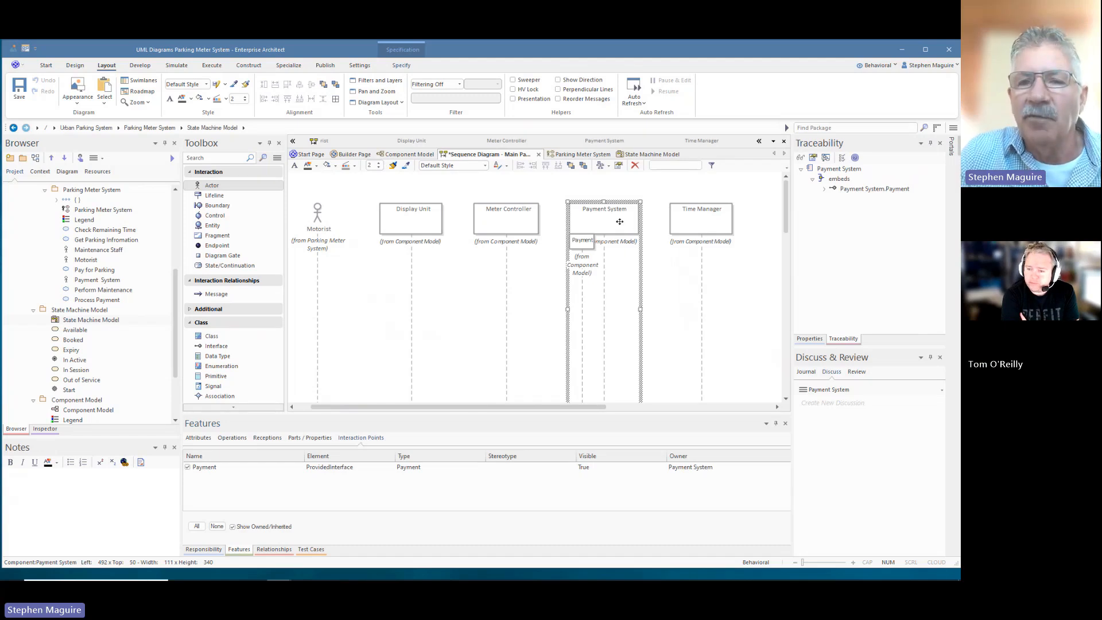
- Reorder the lifelines so Payment System sits just right of Time Manager
drag(618, 222, 772, 222)
drag(694, 219, 611, 223)
drag(733, 216, 717, 243)
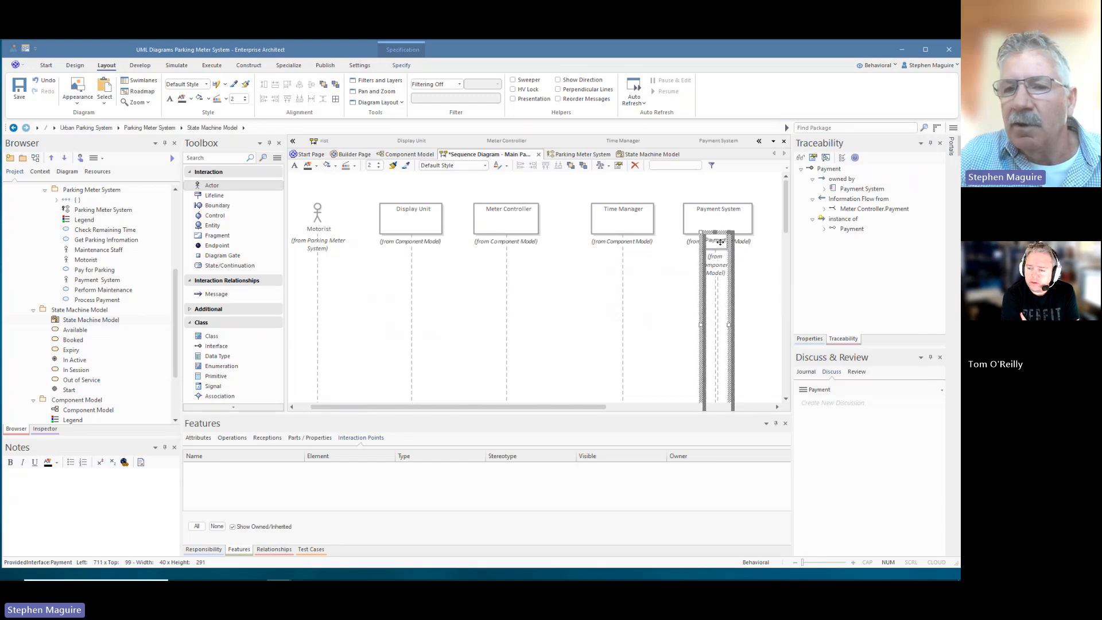
click(670, 299)
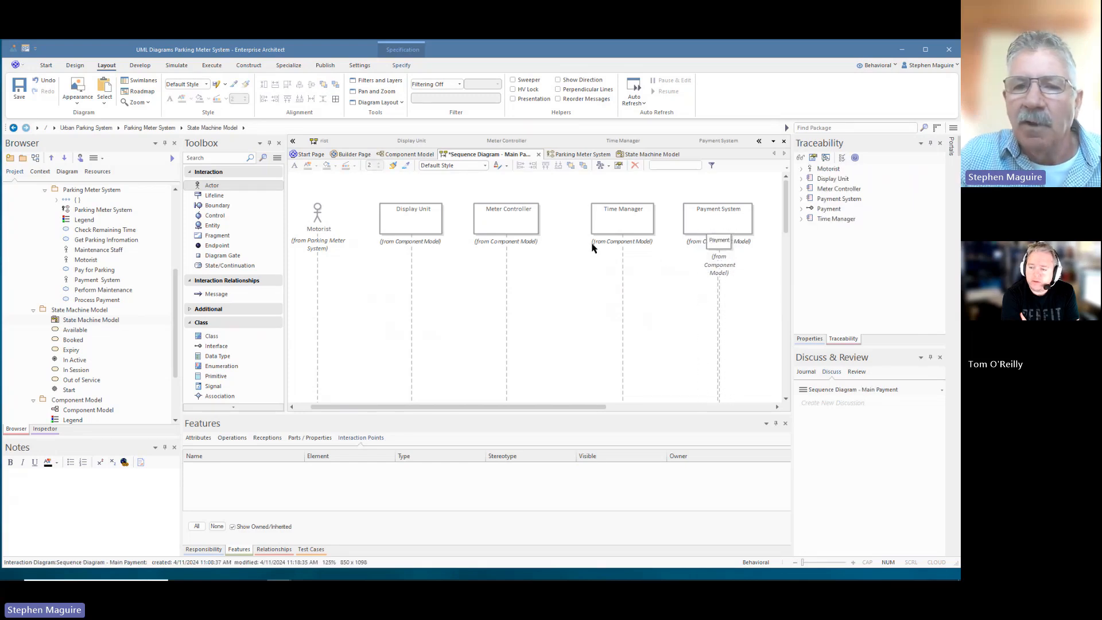
- Untick Show Namespace in the diagram properties, then nudge the Payment interaction point slightly
right_click(543, 289)
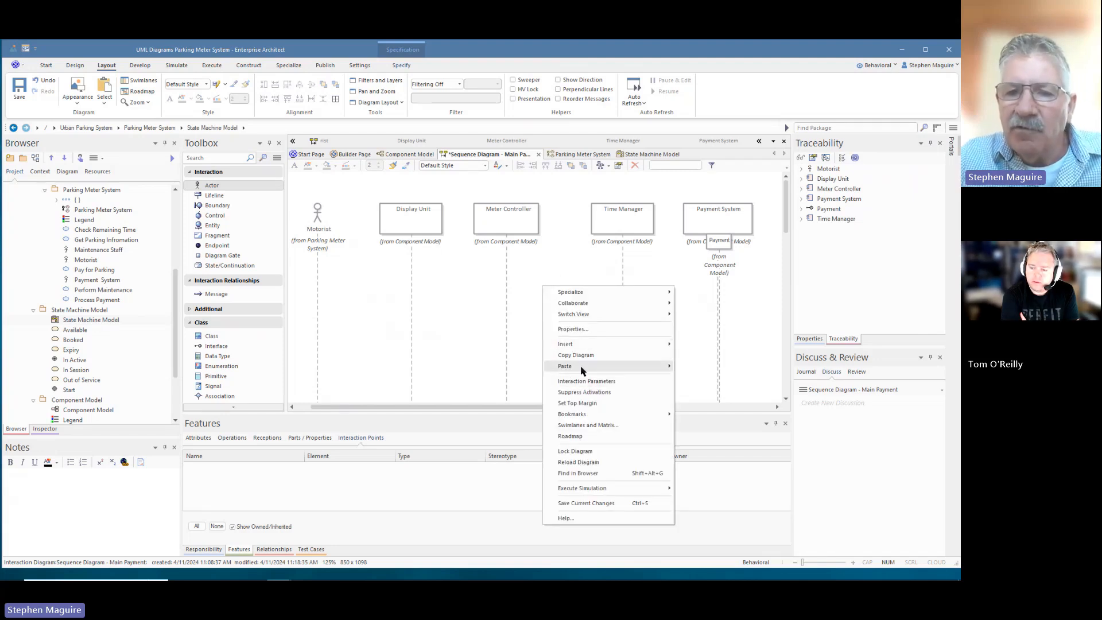
mouse_move(593, 341)
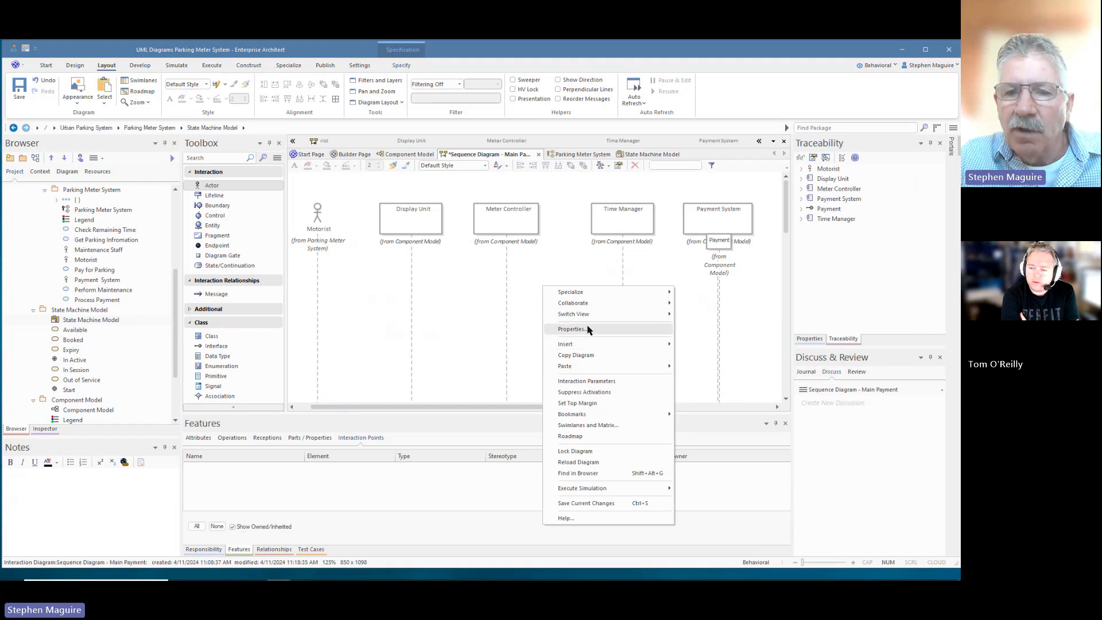
click(585, 328)
click(525, 221)
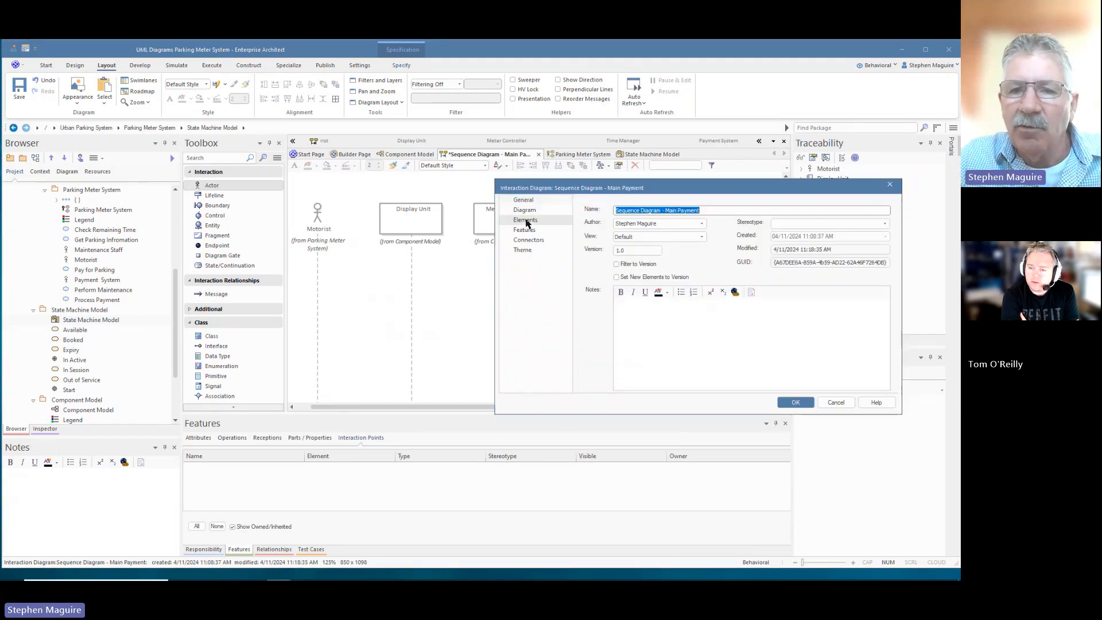
click(531, 211)
click(591, 293)
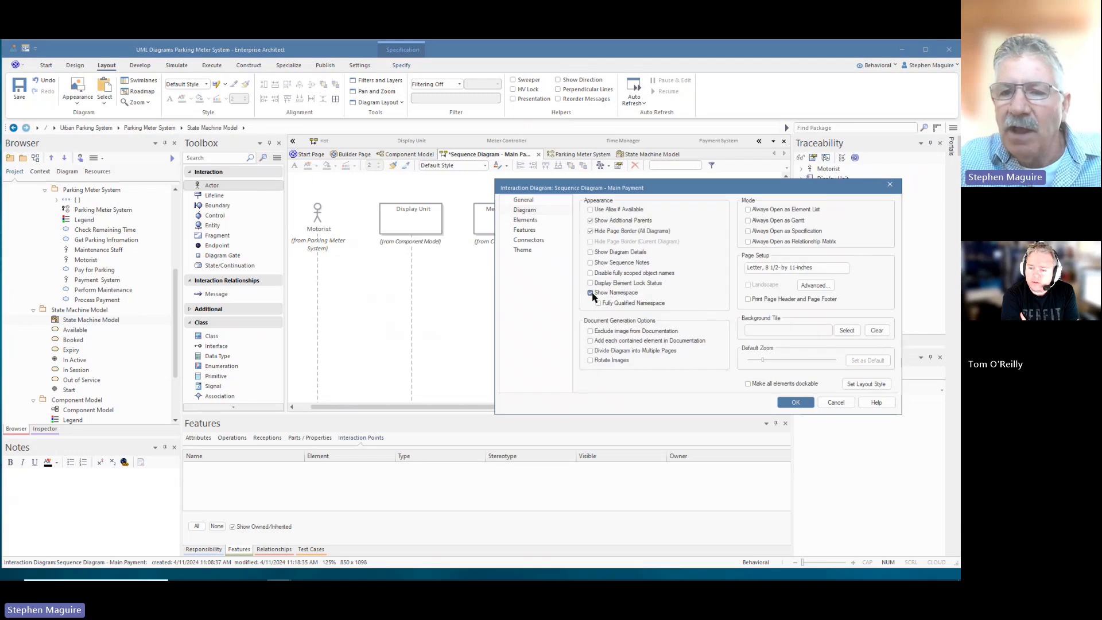
click(795, 402)
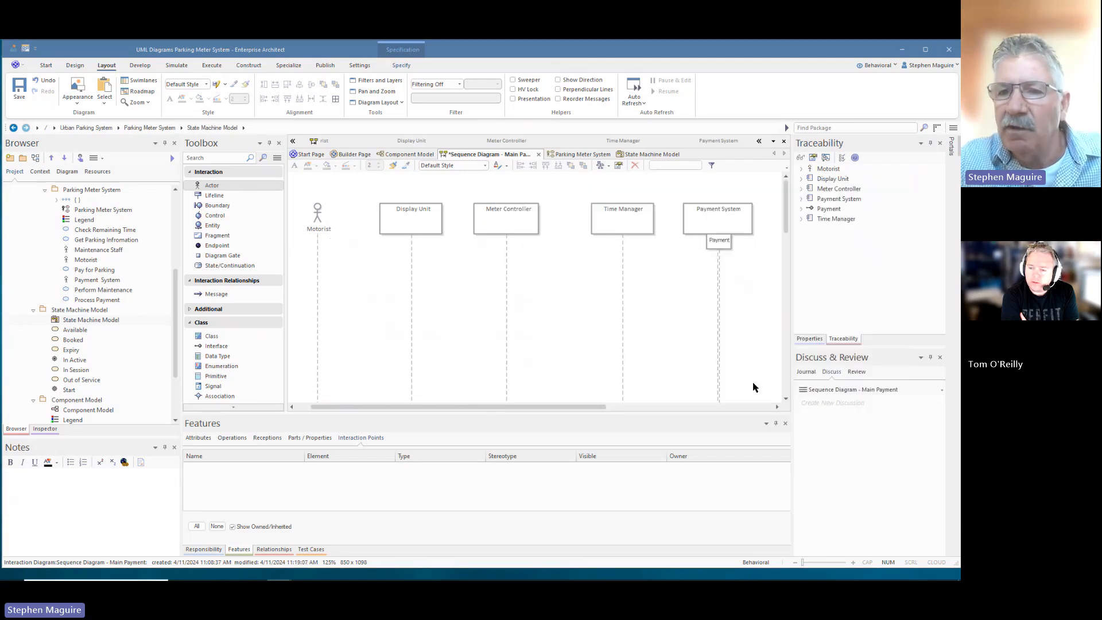
click(722, 294)
drag(719, 241, 714, 242)
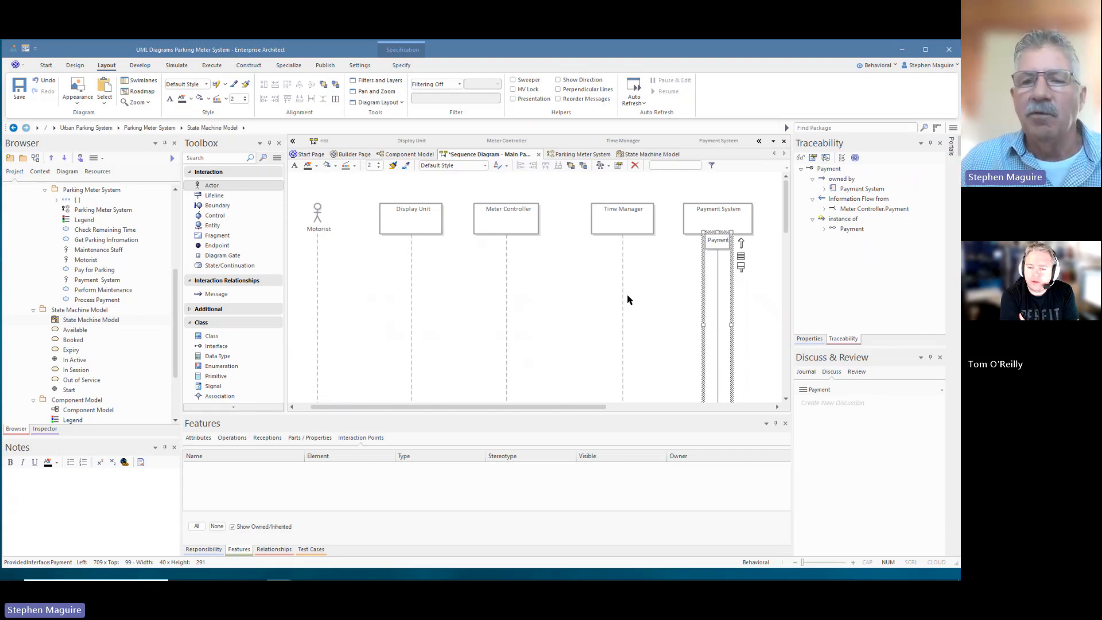
- Confirm Display Unit's Operations list is empty, then return to the Component Model diagram
click(527, 192)
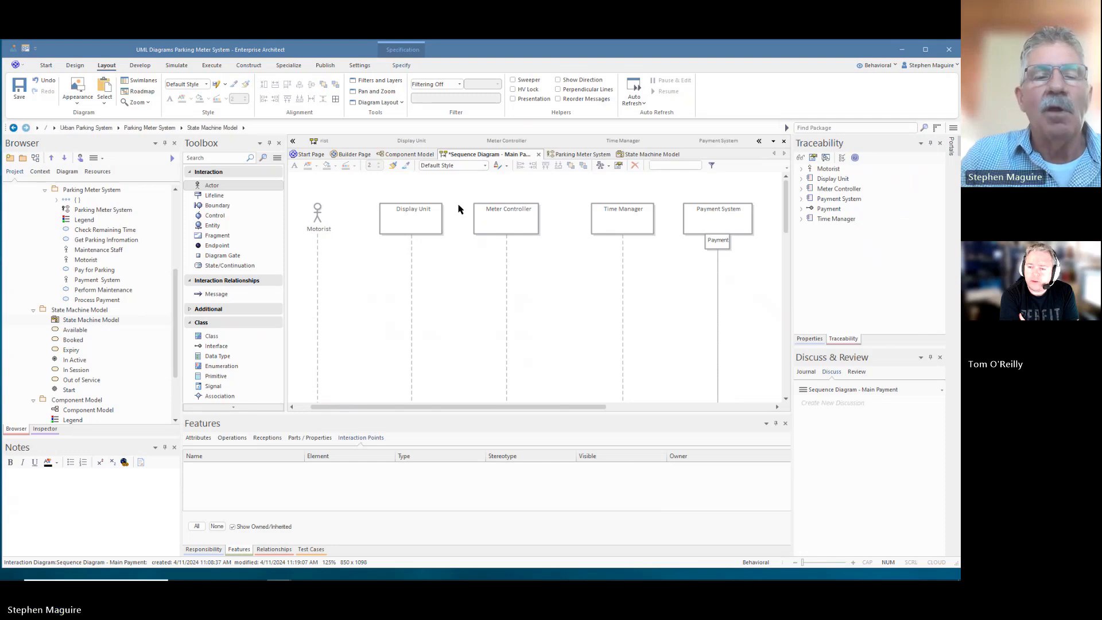
click(407, 222)
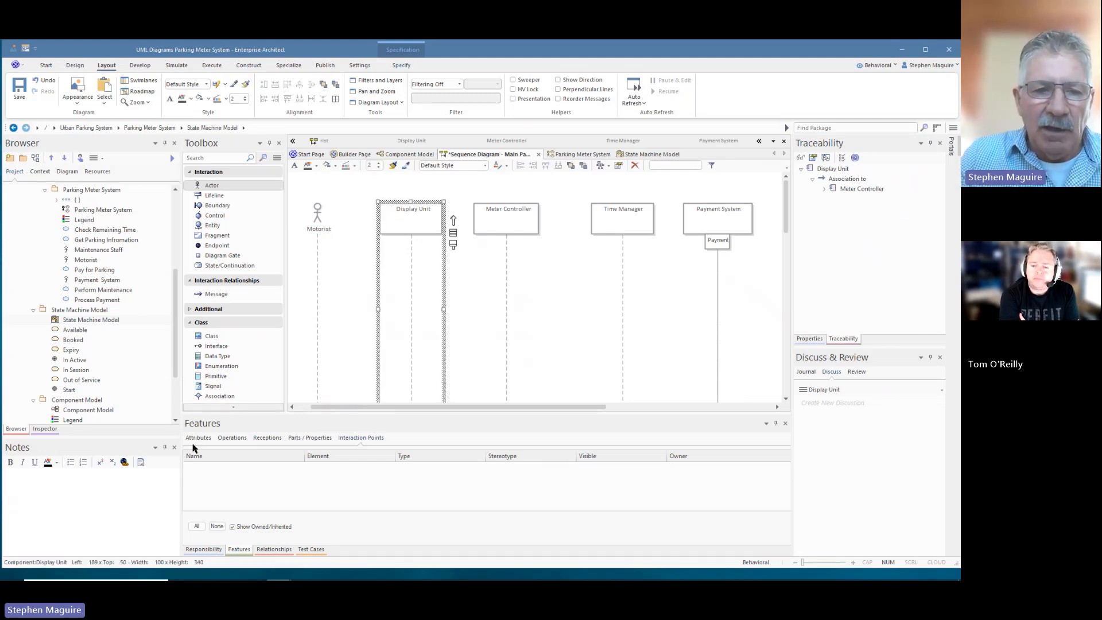
click(232, 439)
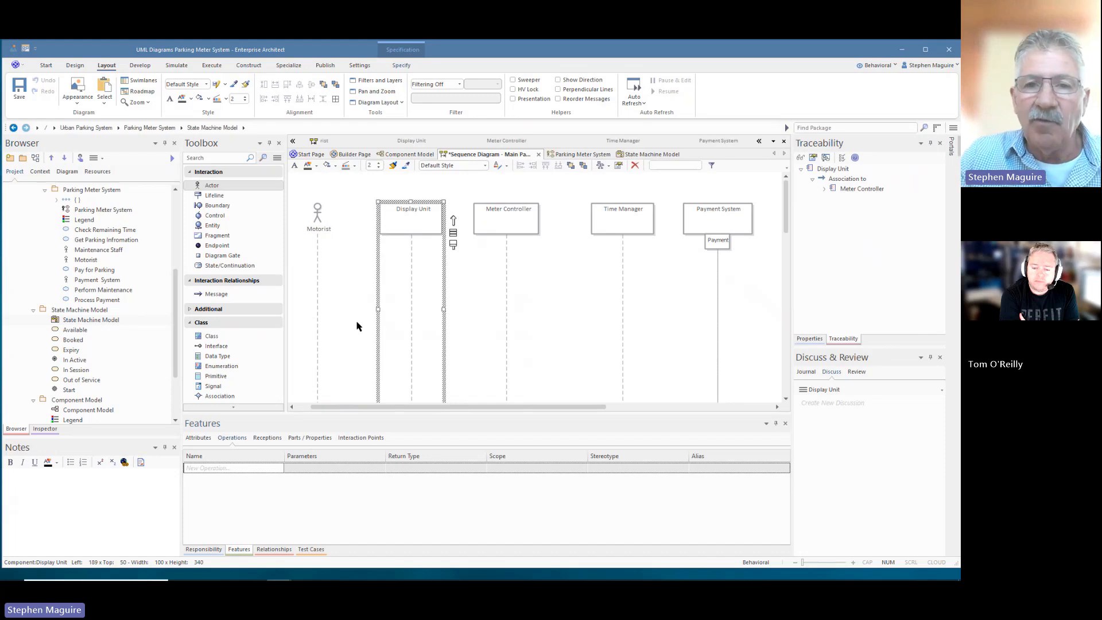
click(405, 154)
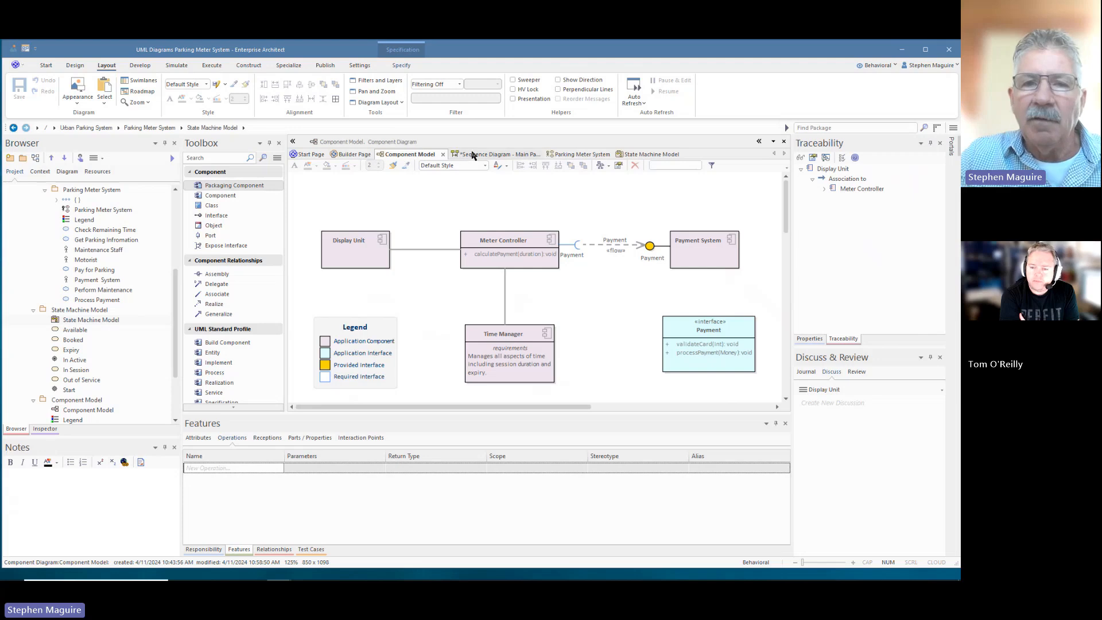
- Add an acceptSelection operation to the Display Unit component
click(369, 234)
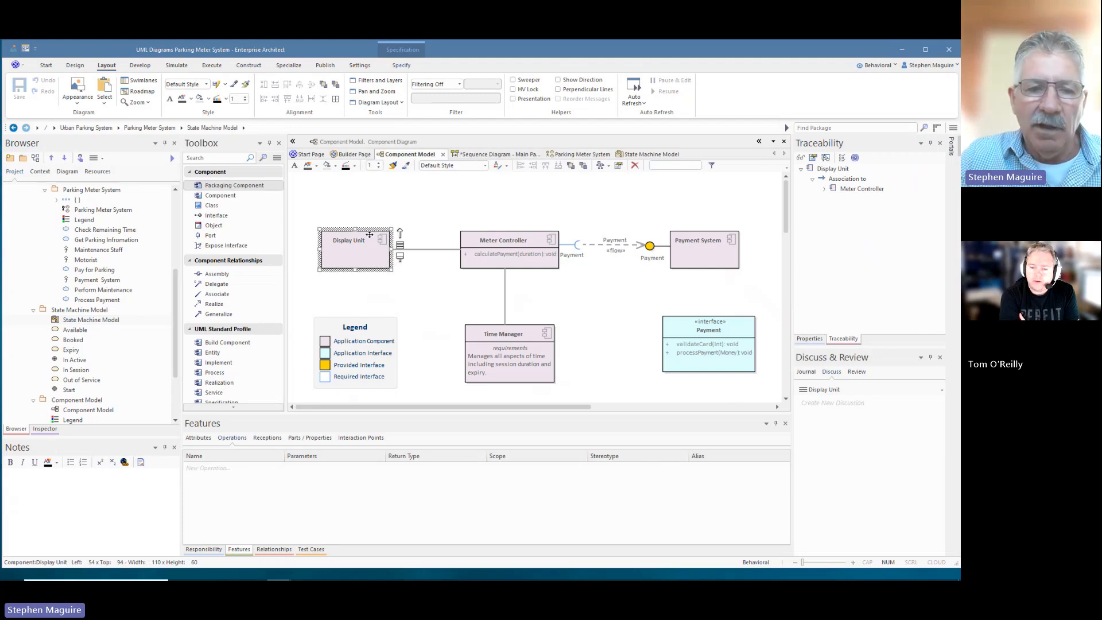
click(225, 468)
click(224, 469)
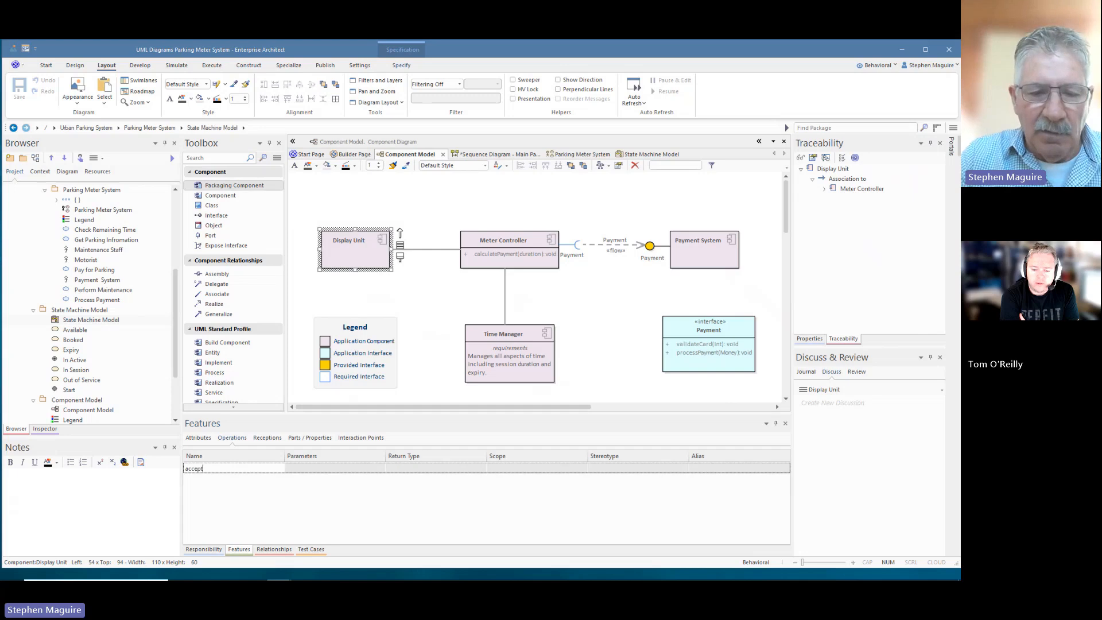
text(acceptSelection)
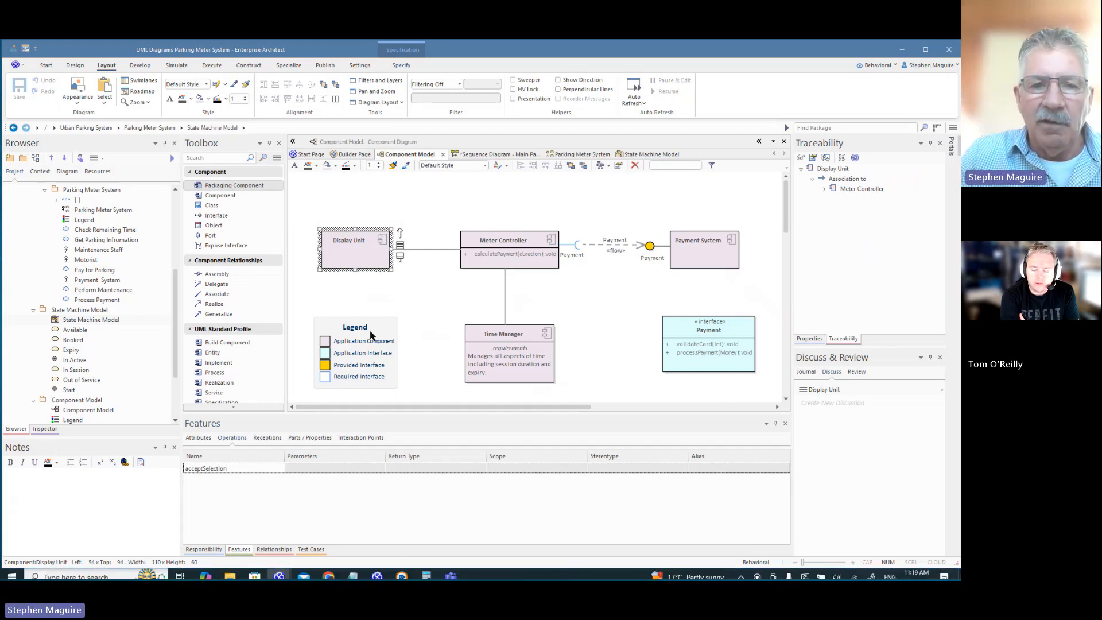
click(400, 296)
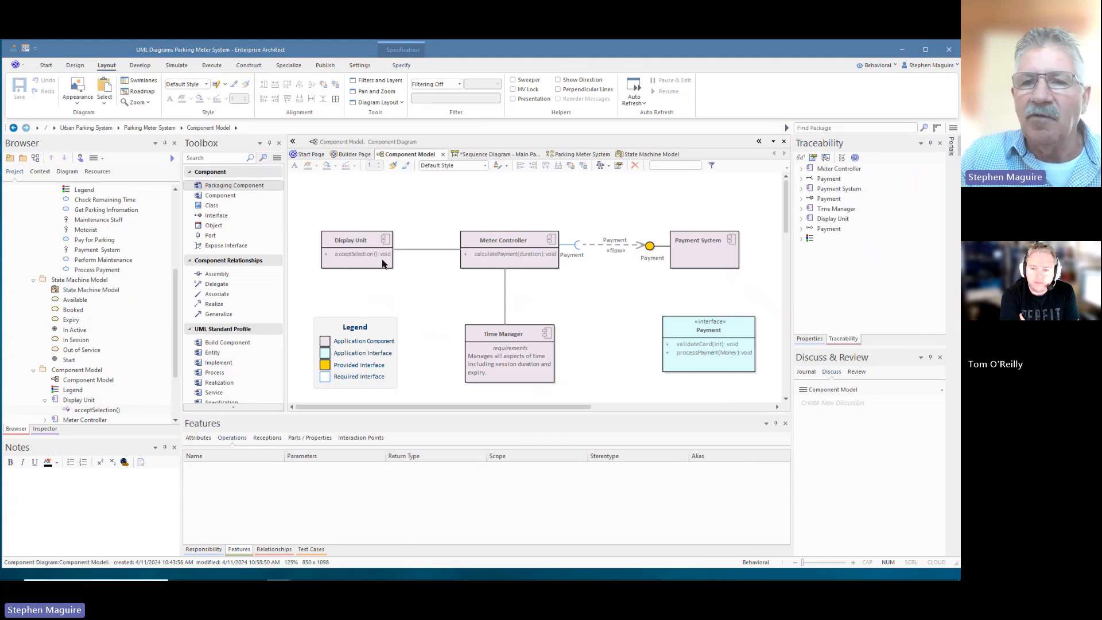
- On the Main Payment sequence diagram, draw an unlabelled message from Motorist to Display Unit
click(490, 154)
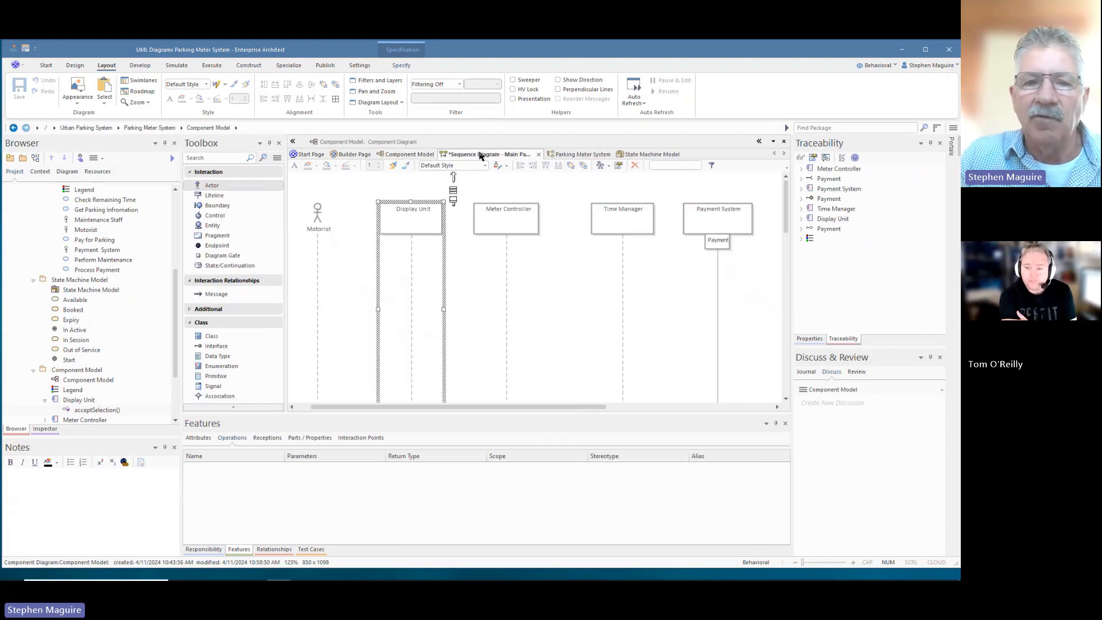
click(415, 223)
click(330, 224)
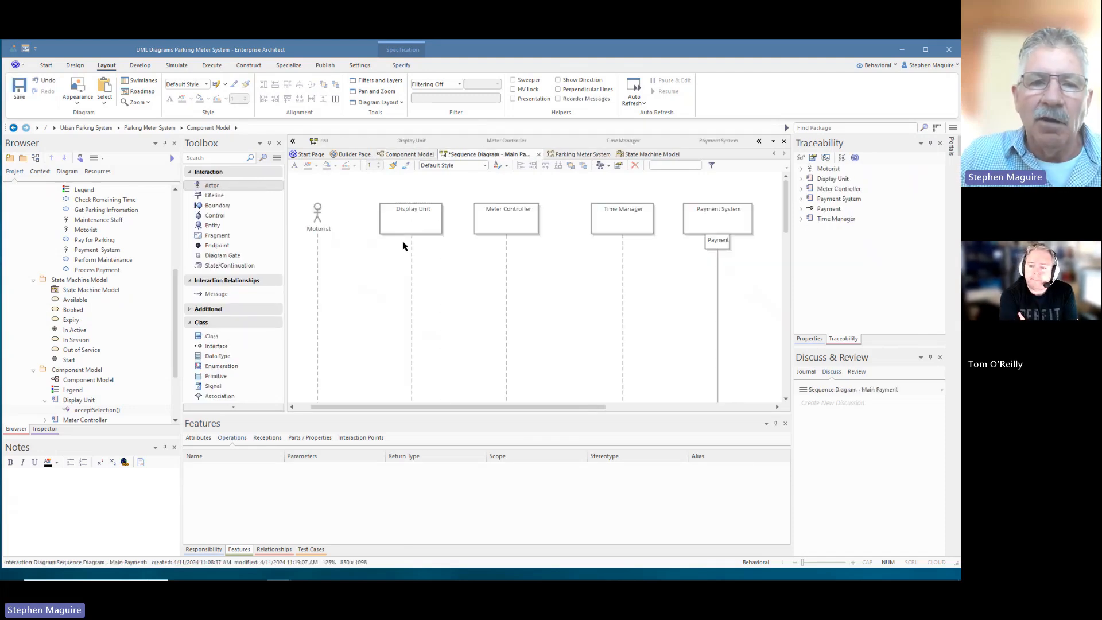
click(317, 220)
drag(359, 223, 411, 268)
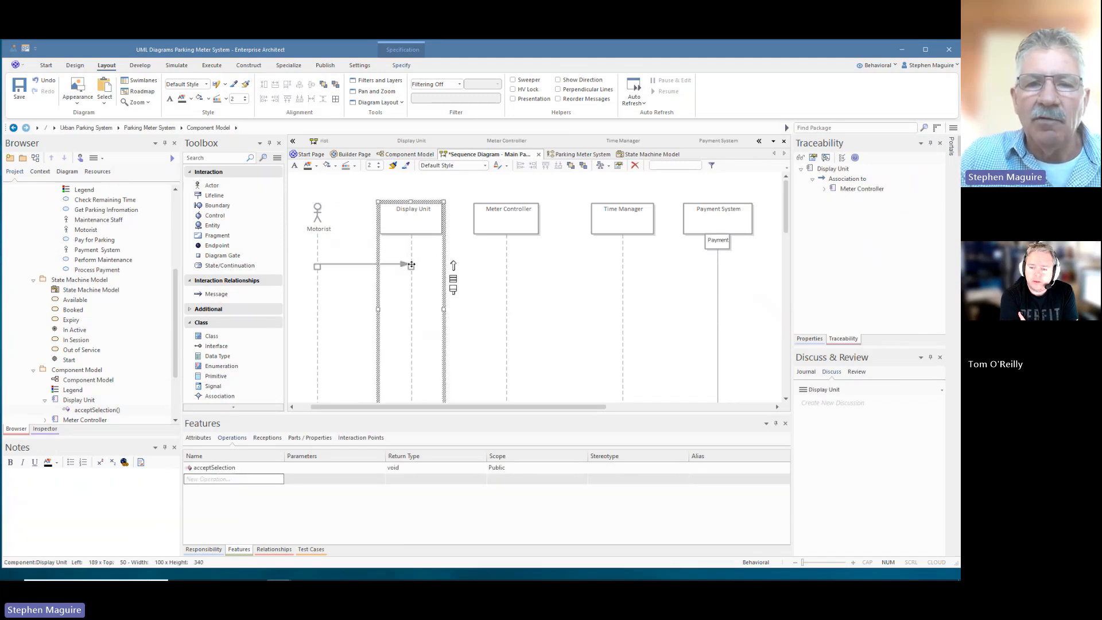
click(235, 470)
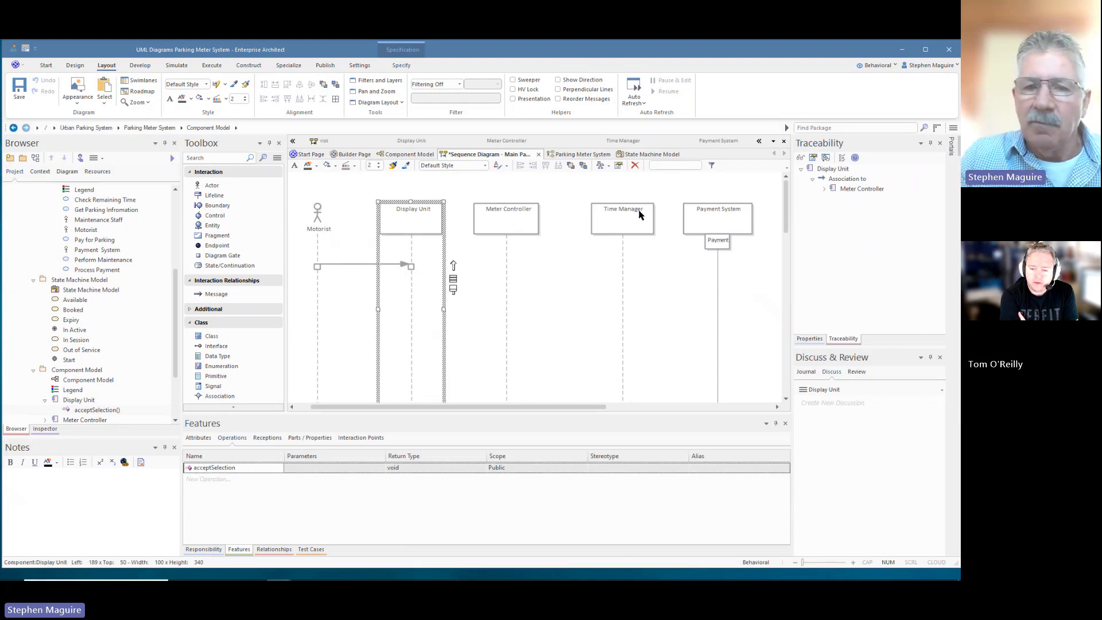
click(361, 265)
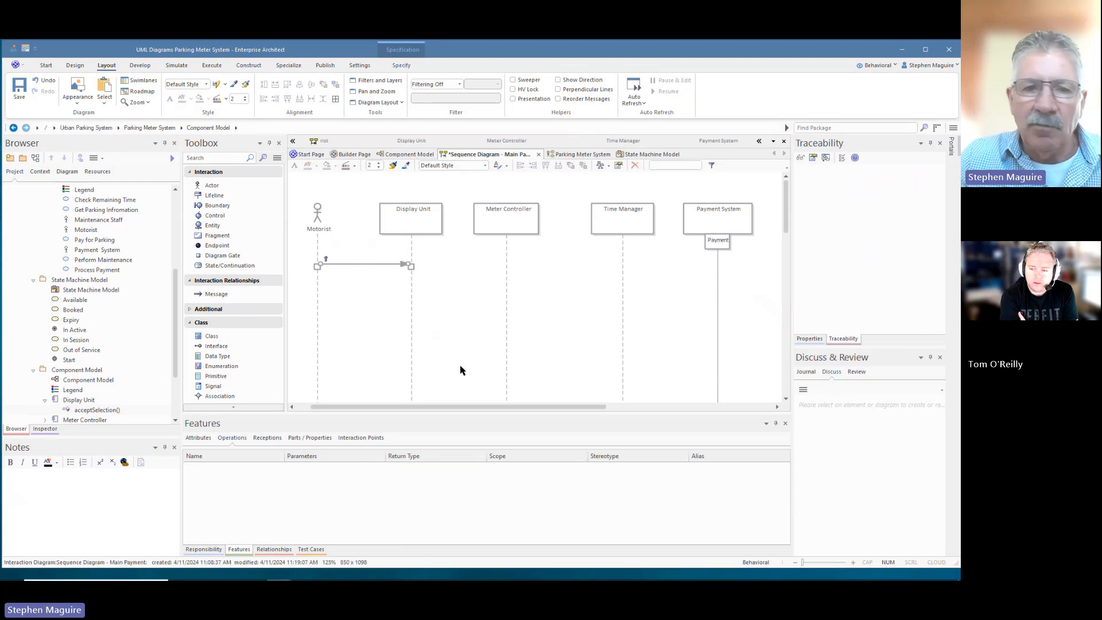
- Make the Motorist message call acceptSelection() and save it
click(810, 339)
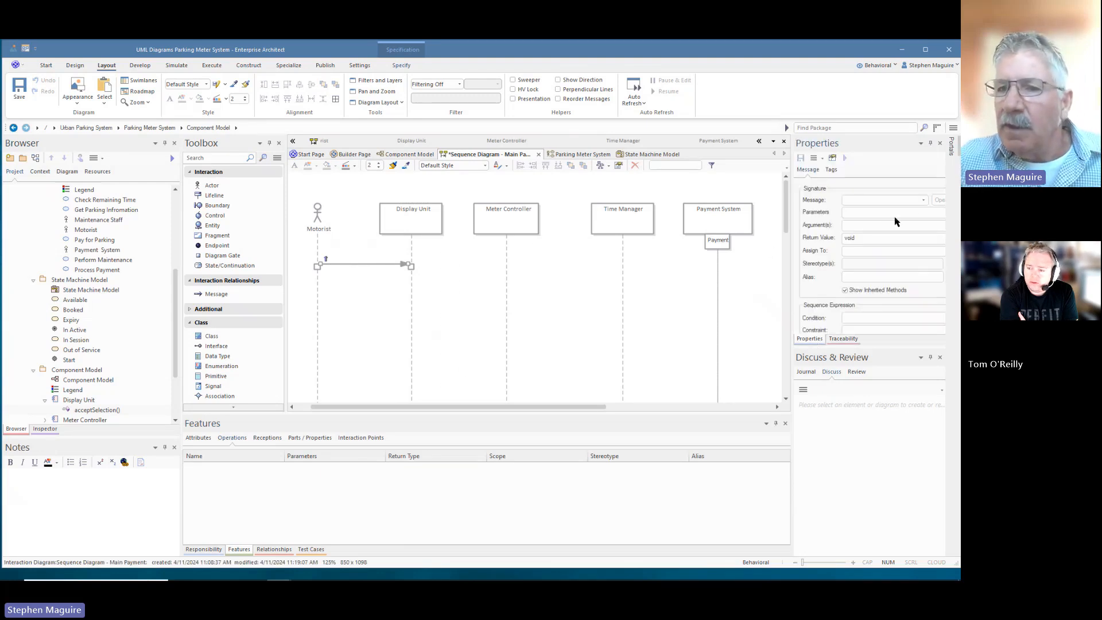
click(923, 200)
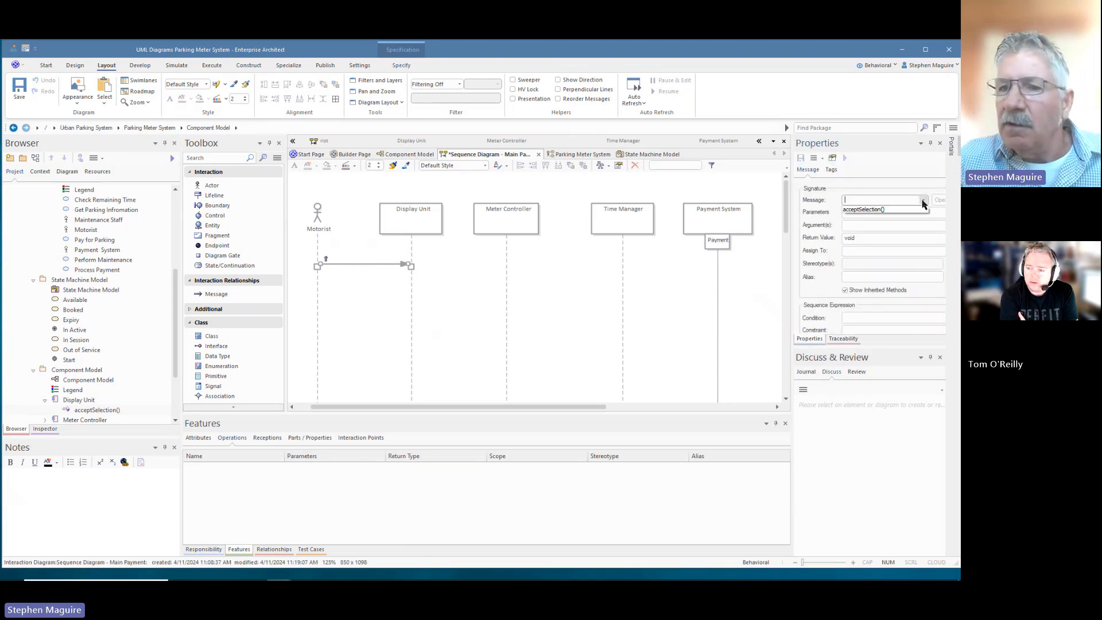
click(863, 210)
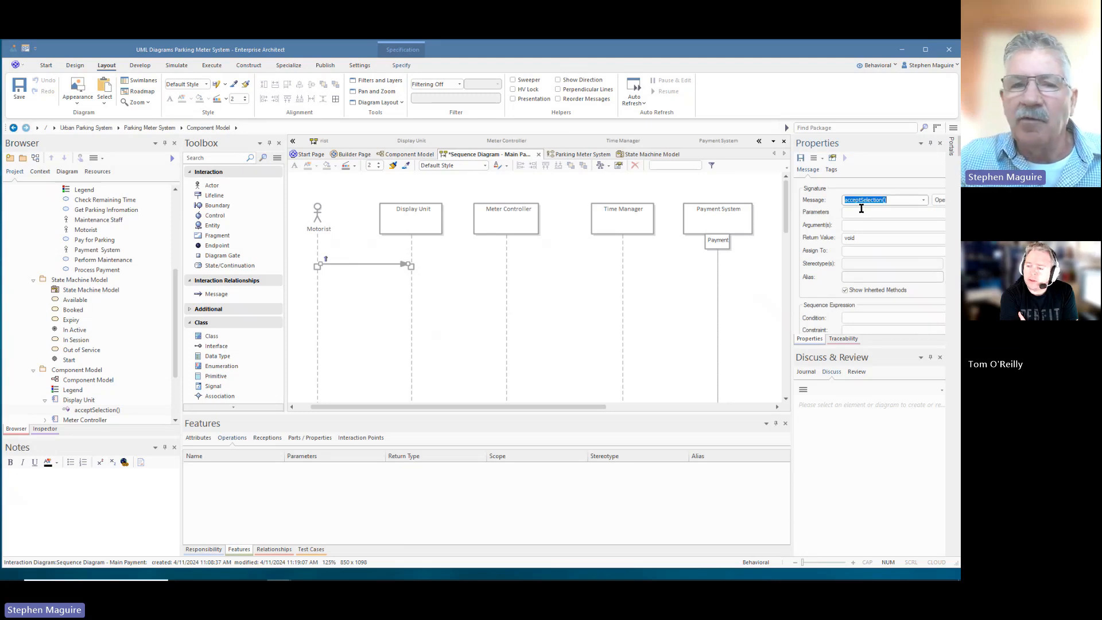
click(801, 157)
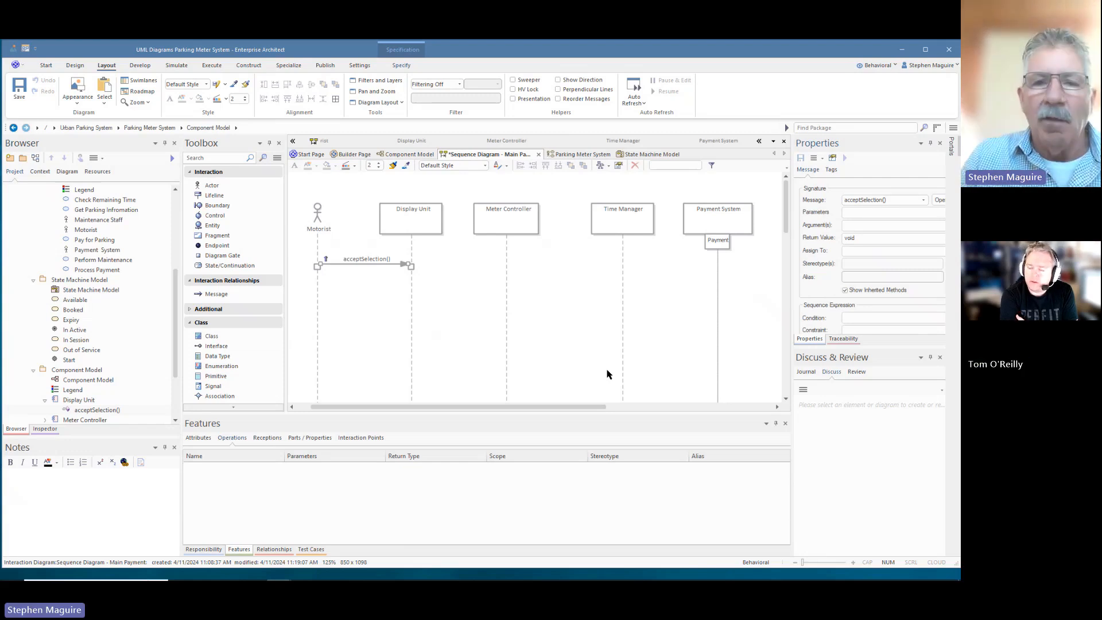
- Add a calculatePayment(duration) message from Display Unit to Meter Controller, then nudge Time Manager left
click(508, 224)
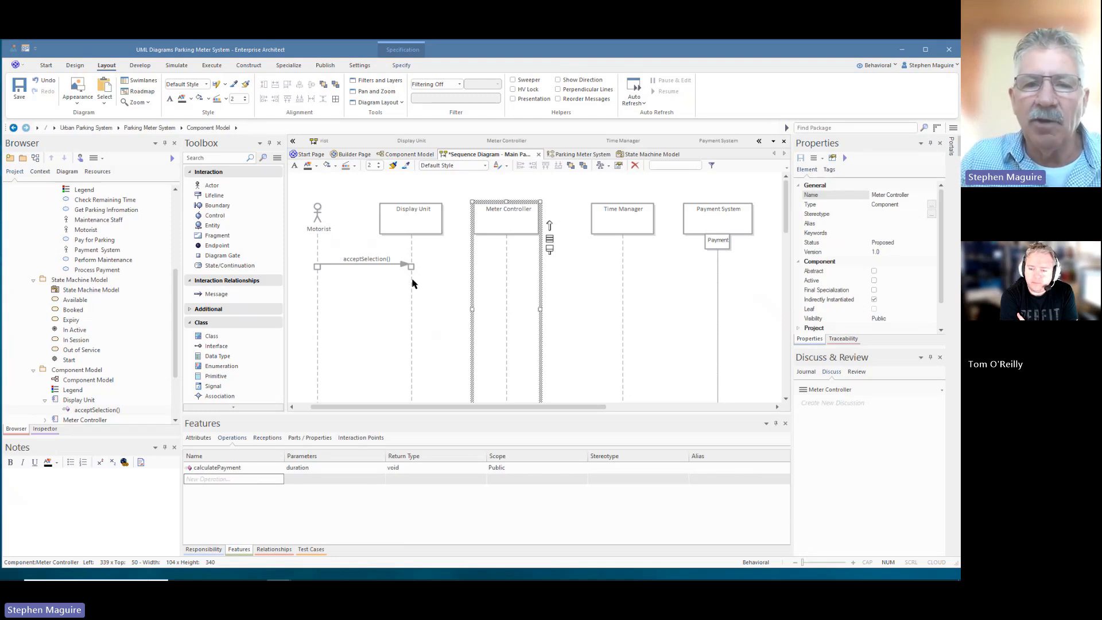
drag(412, 282, 506, 283)
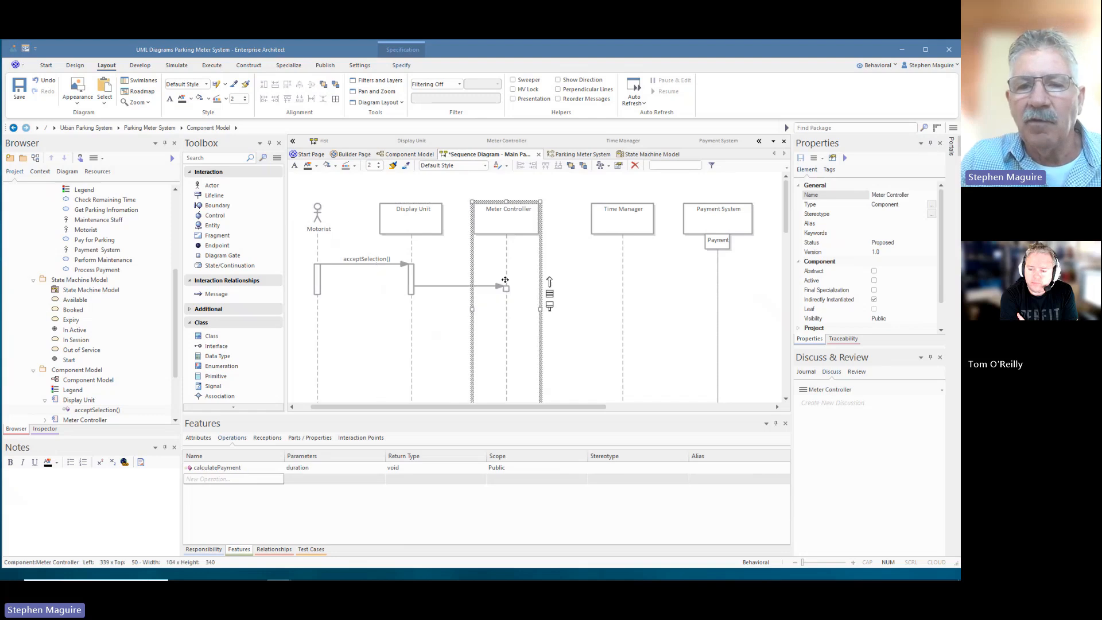
click(455, 289)
click(924, 200)
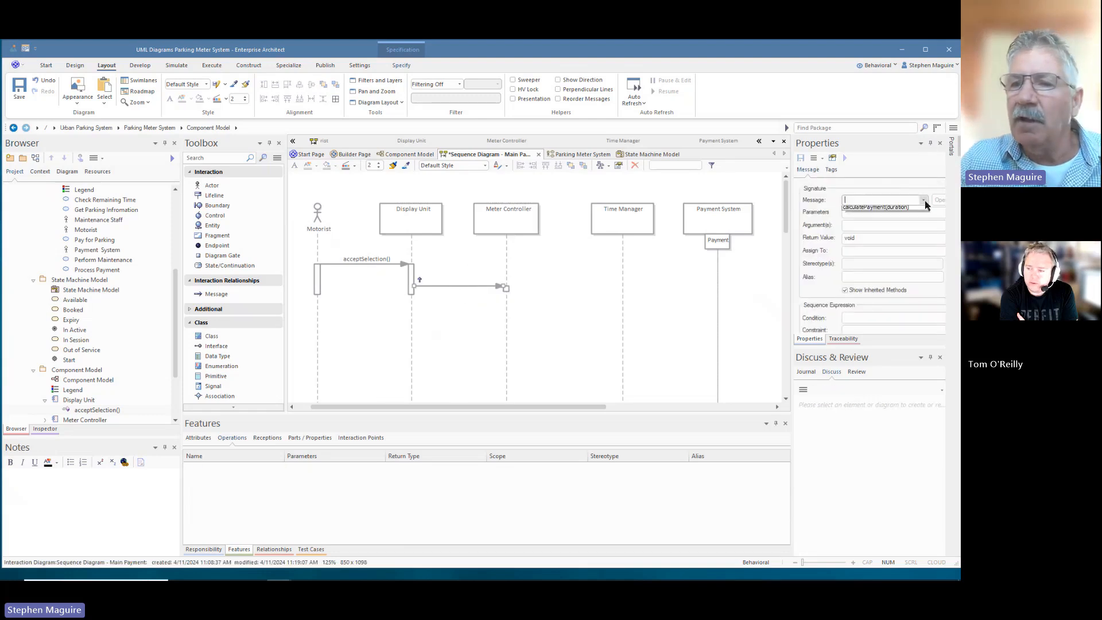
click(896, 210)
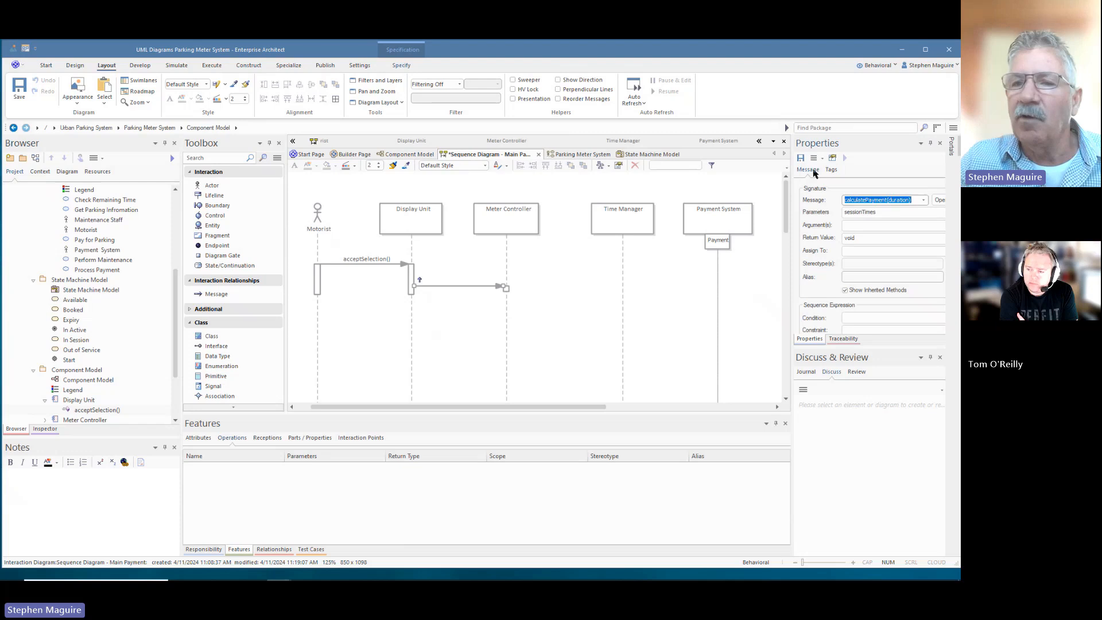
click(800, 158)
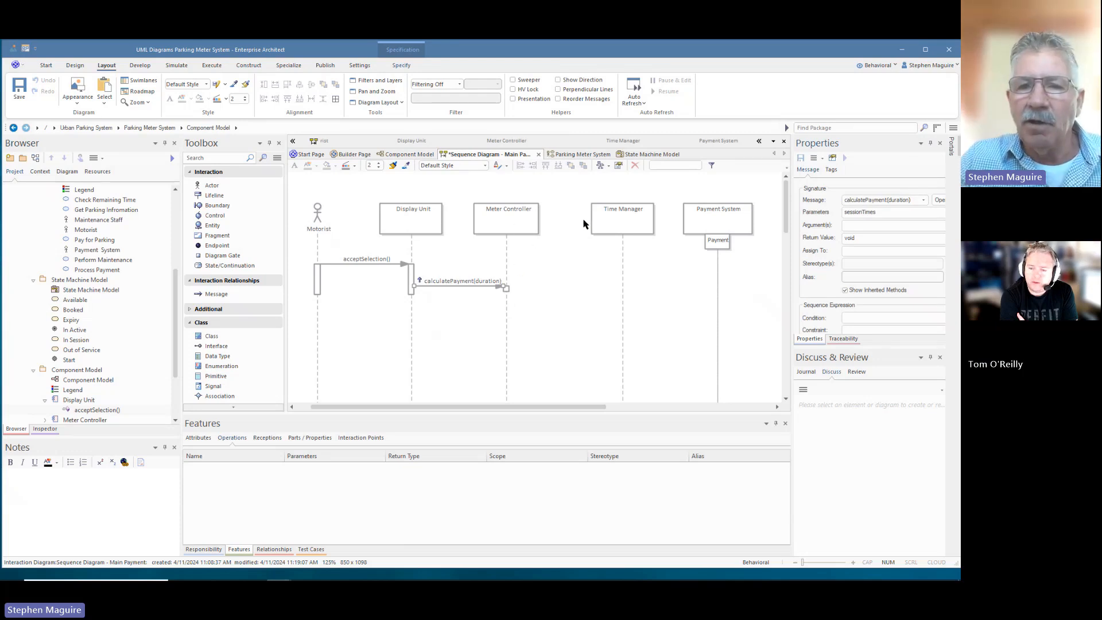
drag(606, 225, 603, 224)
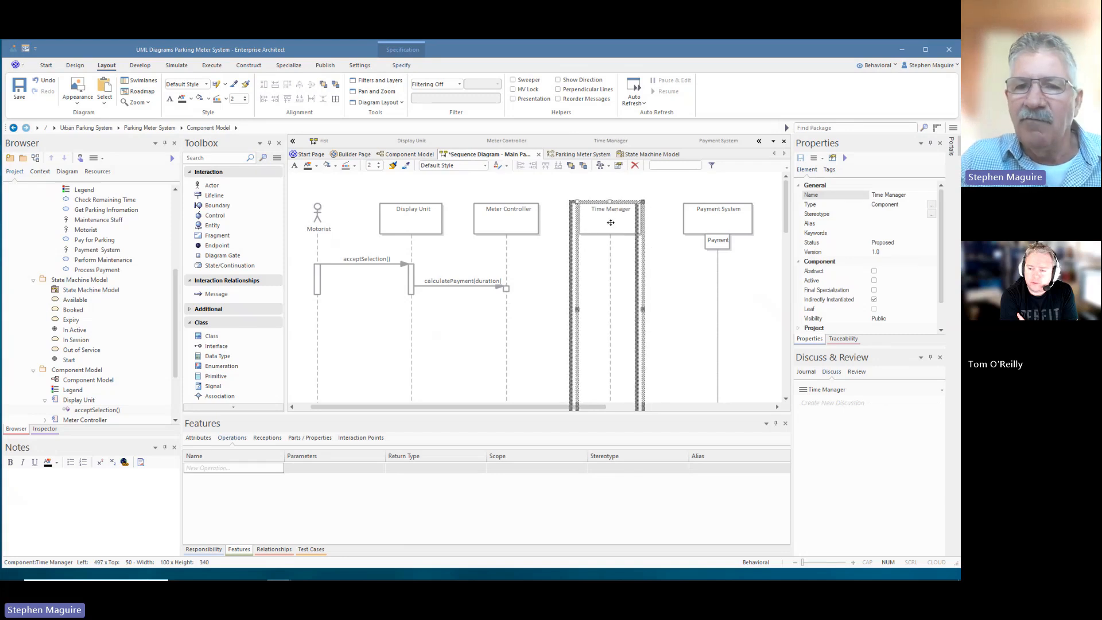
- Nudge the Payment System lifeline left, then select the Time Manager lifeline
mouse_move(718, 224)
mouse_down()
mouse_move(600, 217)
mouse_move(711, 218)
mouse_up()
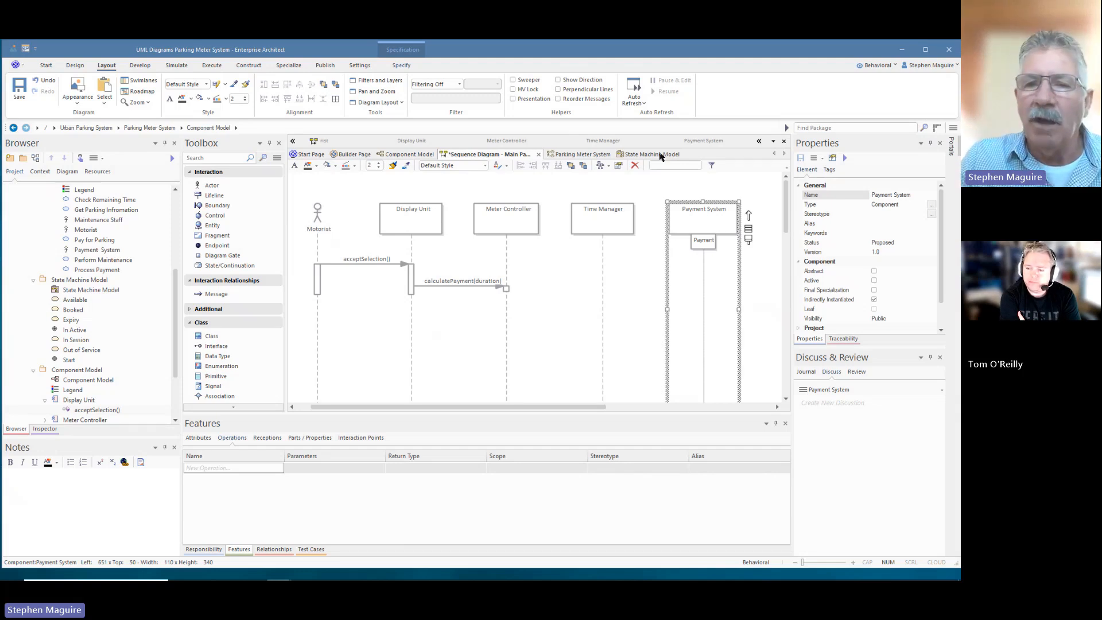
click(607, 222)
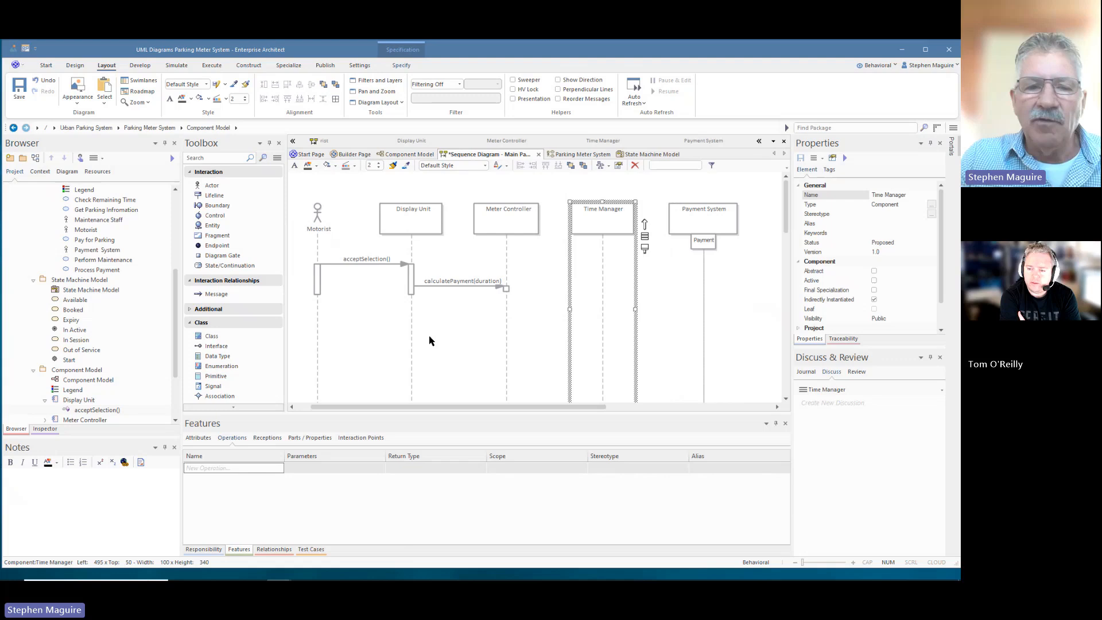
- Add a getDuration operation to Time Manager
click(245, 469)
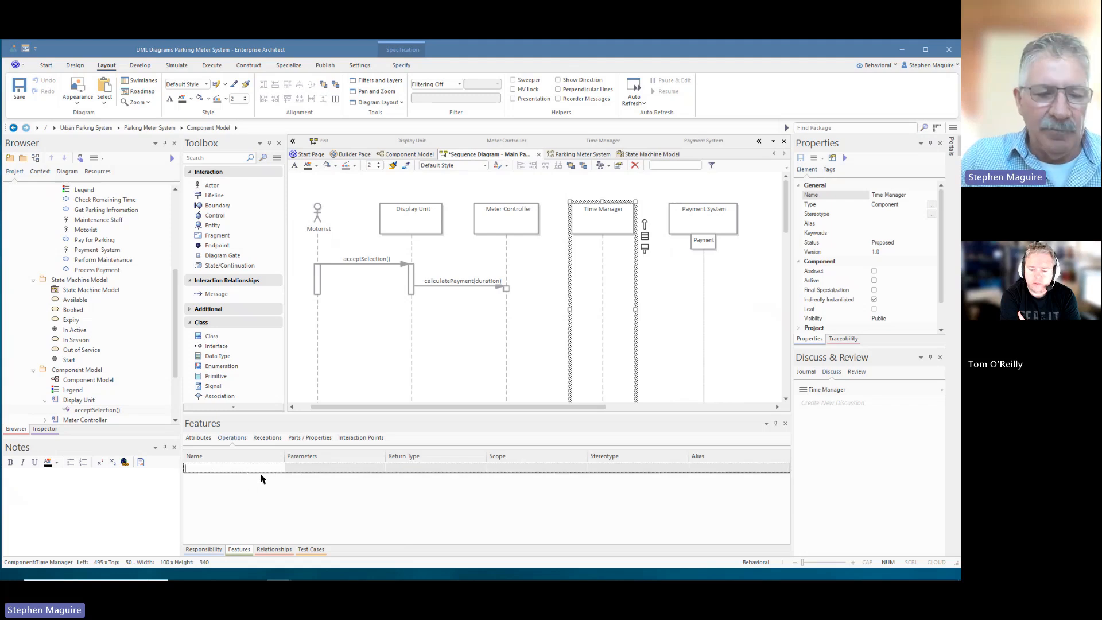
text(getDuratio)
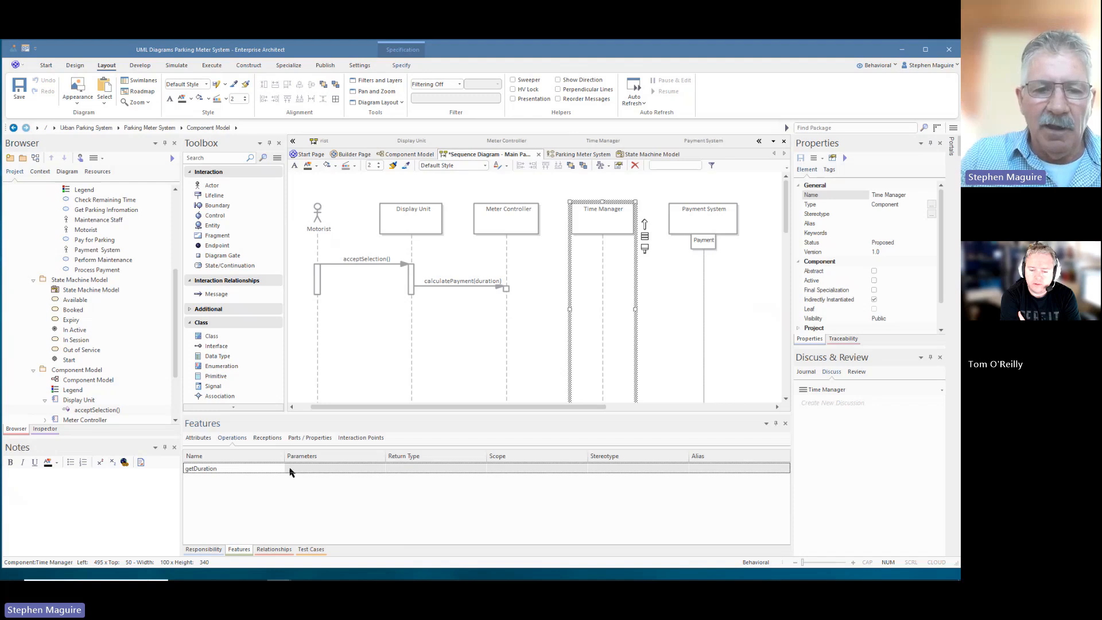
text(n)
key(Return)
- Give getDuration two int parameters, startTime and EndTime
click(310, 470)
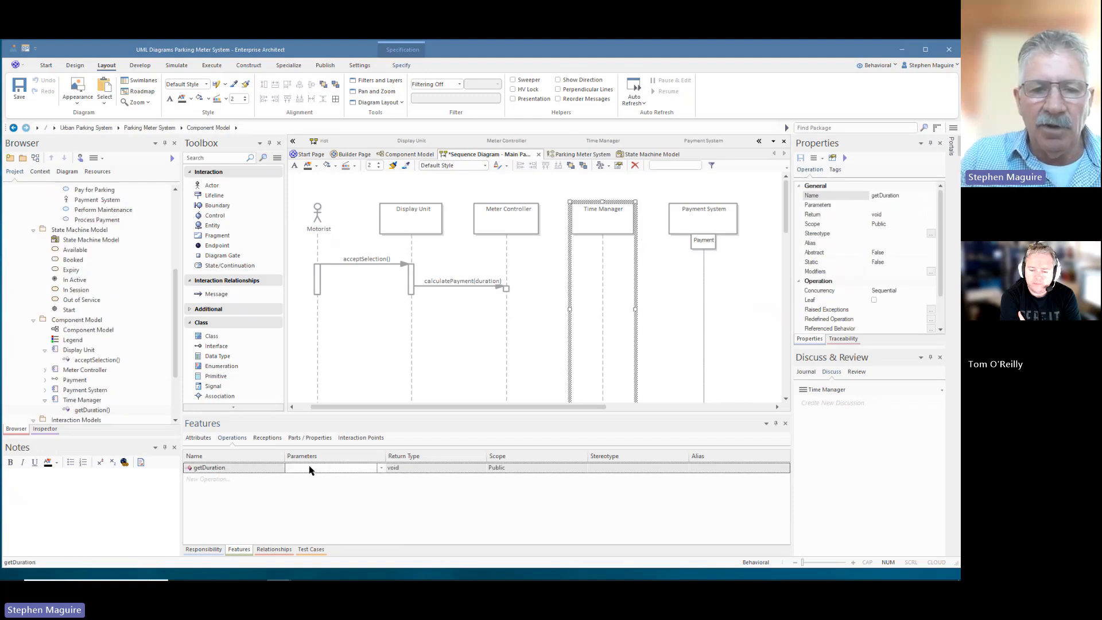
click(382, 467)
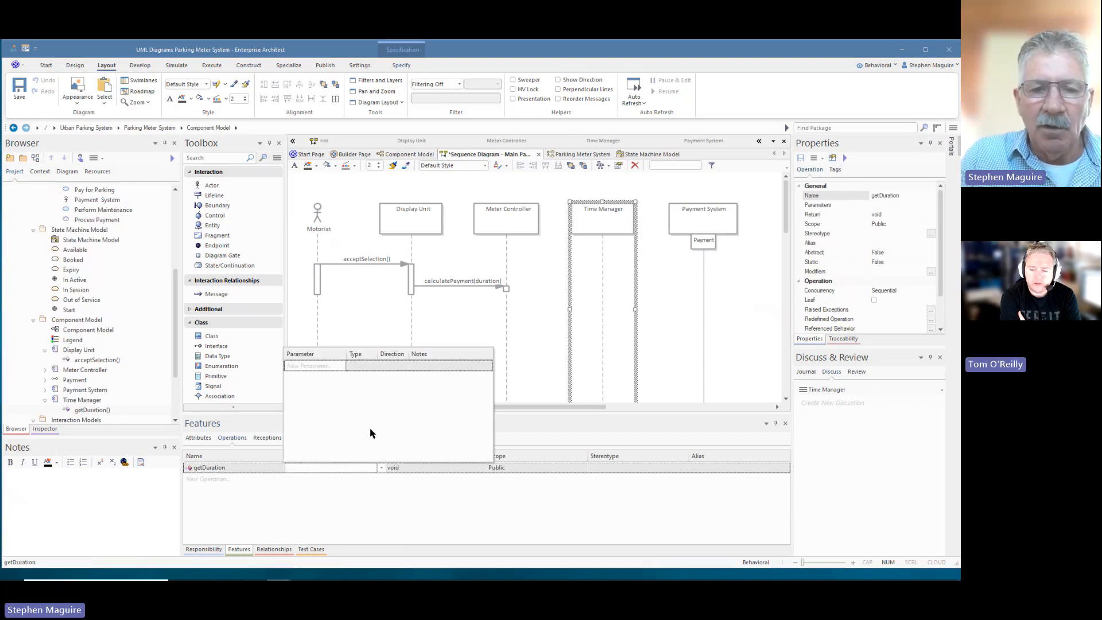
click(323, 367)
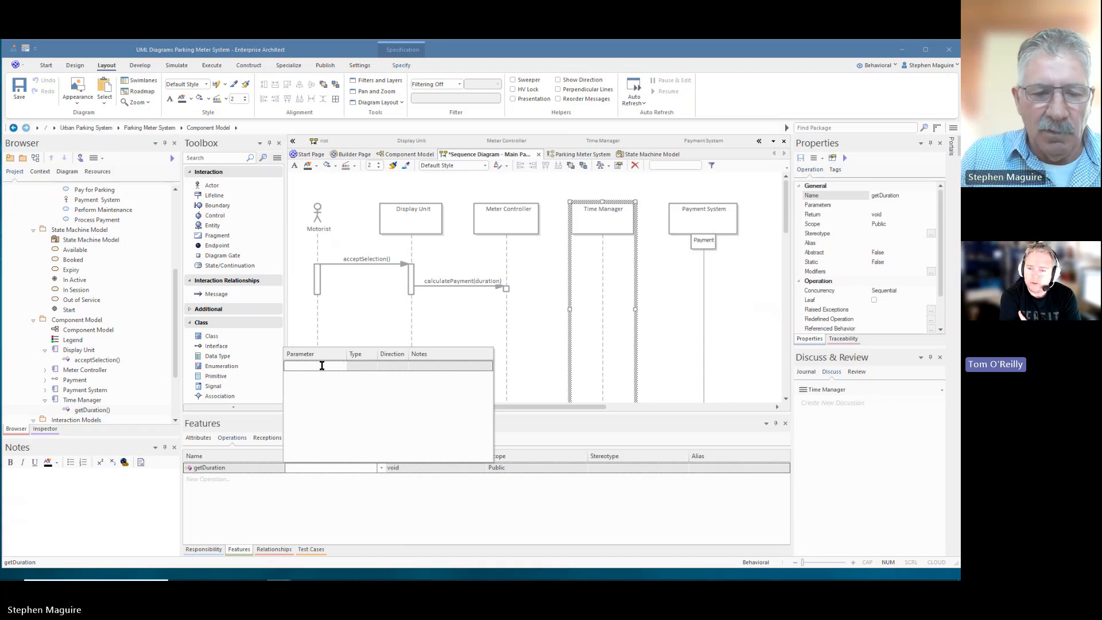
text(Set)
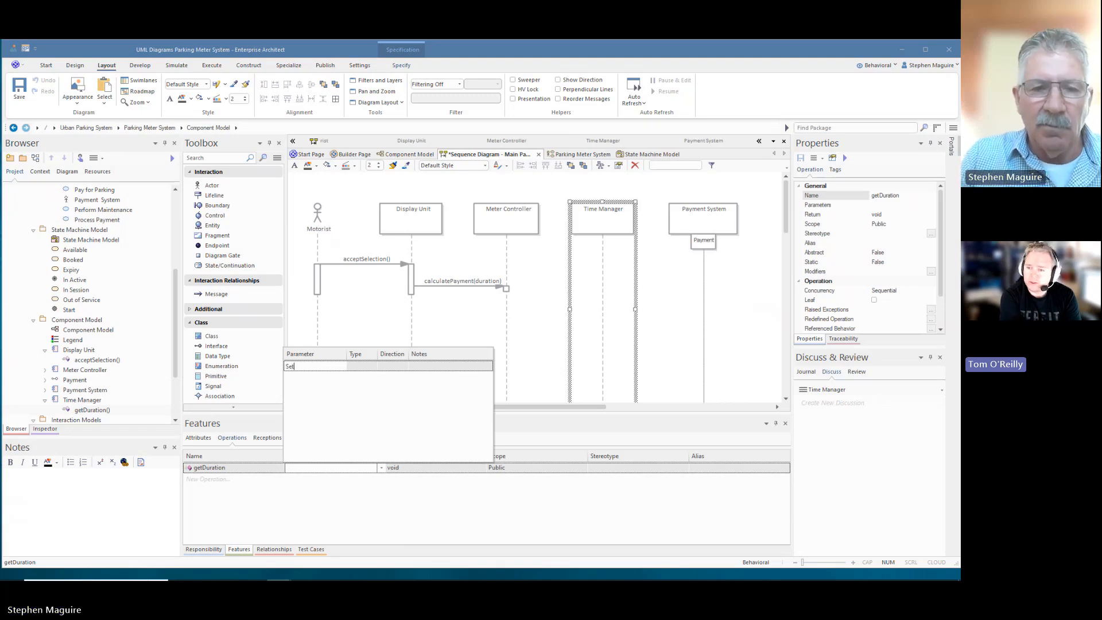
key(BackSpace)
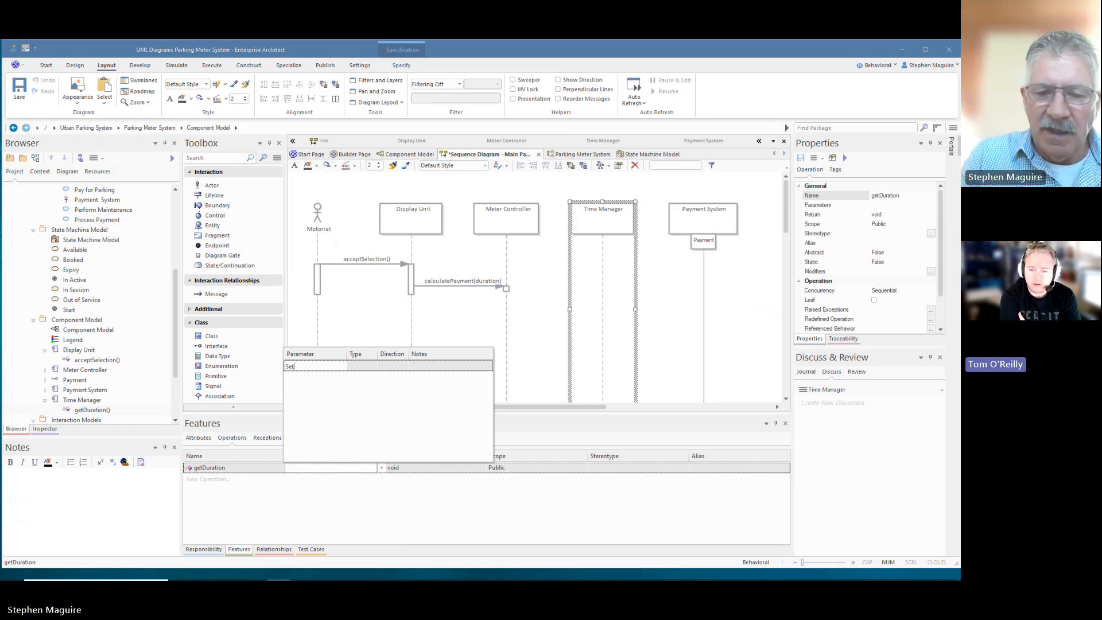
key(BackSpace)
key(BackSpace)
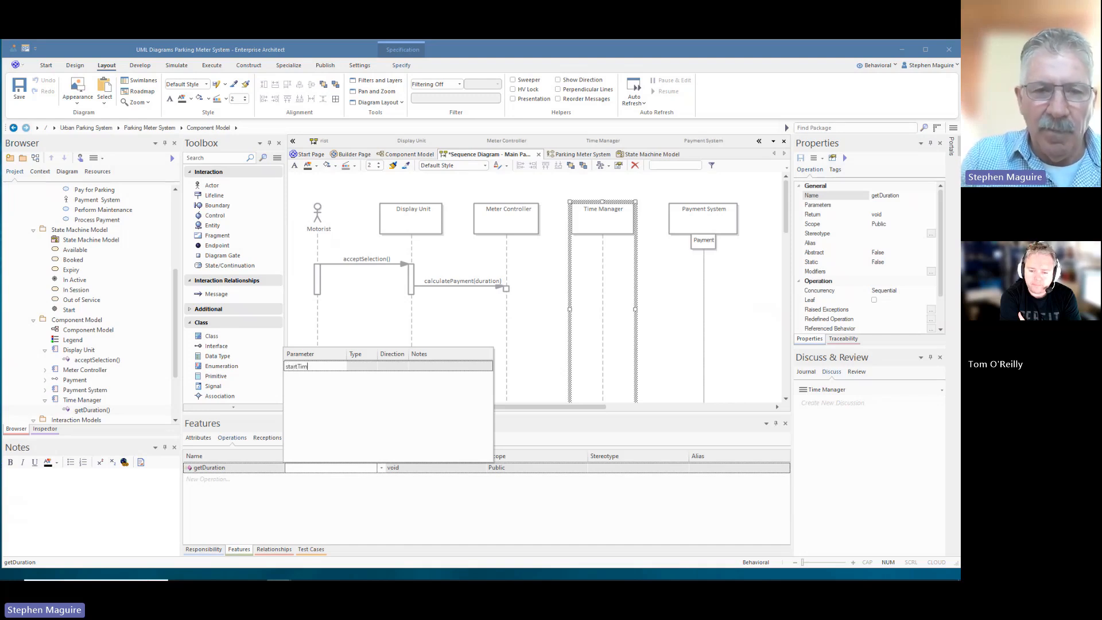
click(295, 378)
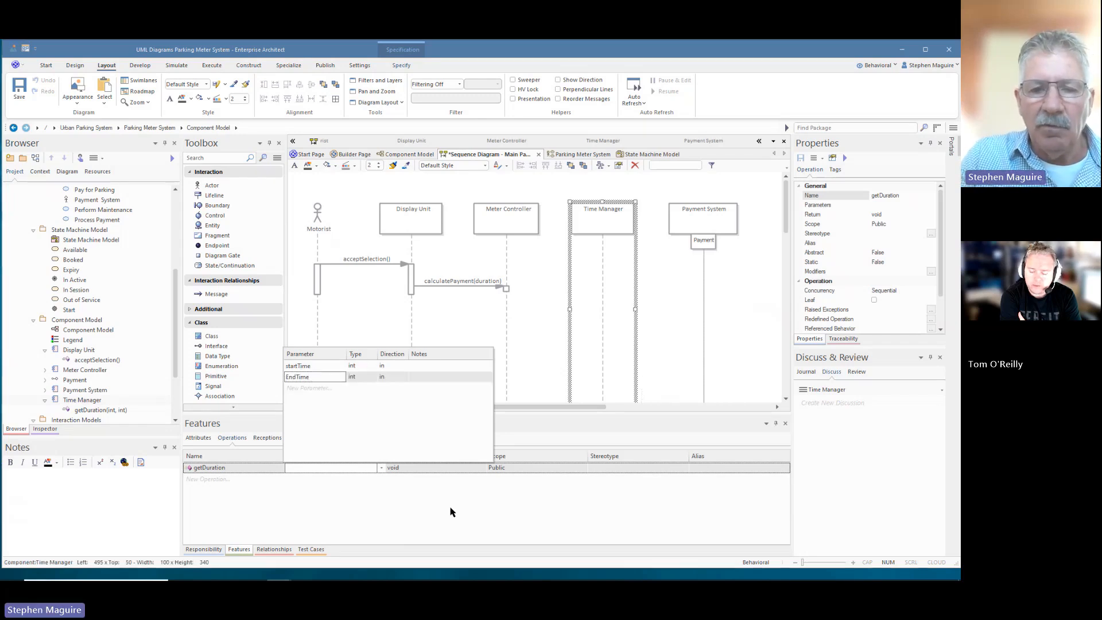
click(275, 468)
click(377, 469)
- Draw a message from Meter Controller to Time Manager that calls getDuration(int, int)
click(538, 302)
drag(549, 223, 604, 316)
click(552, 315)
click(922, 203)
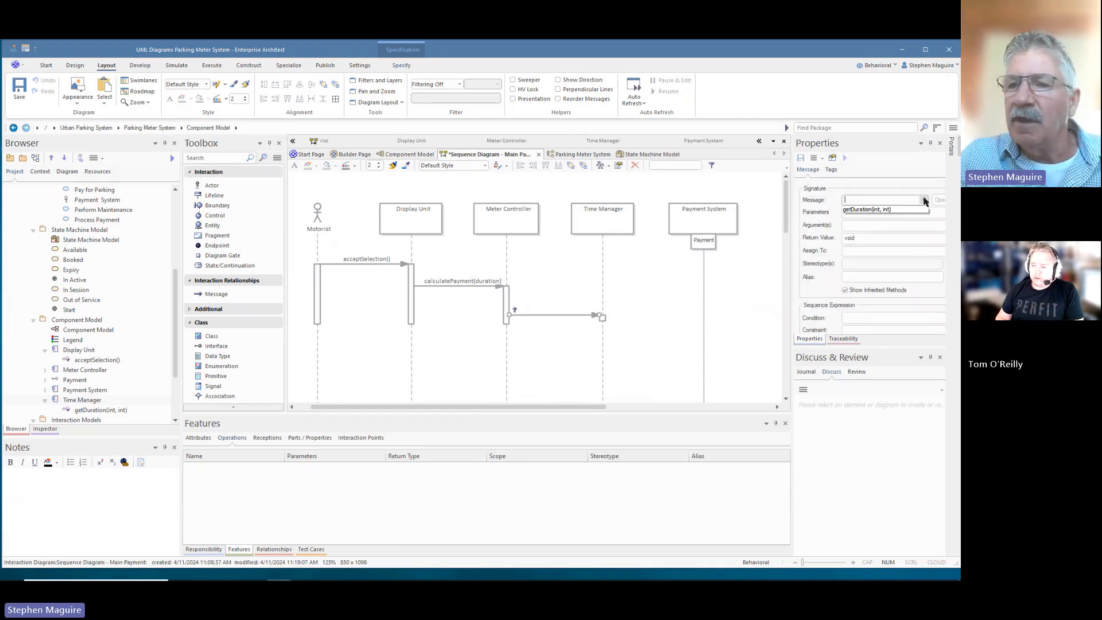
click(863, 209)
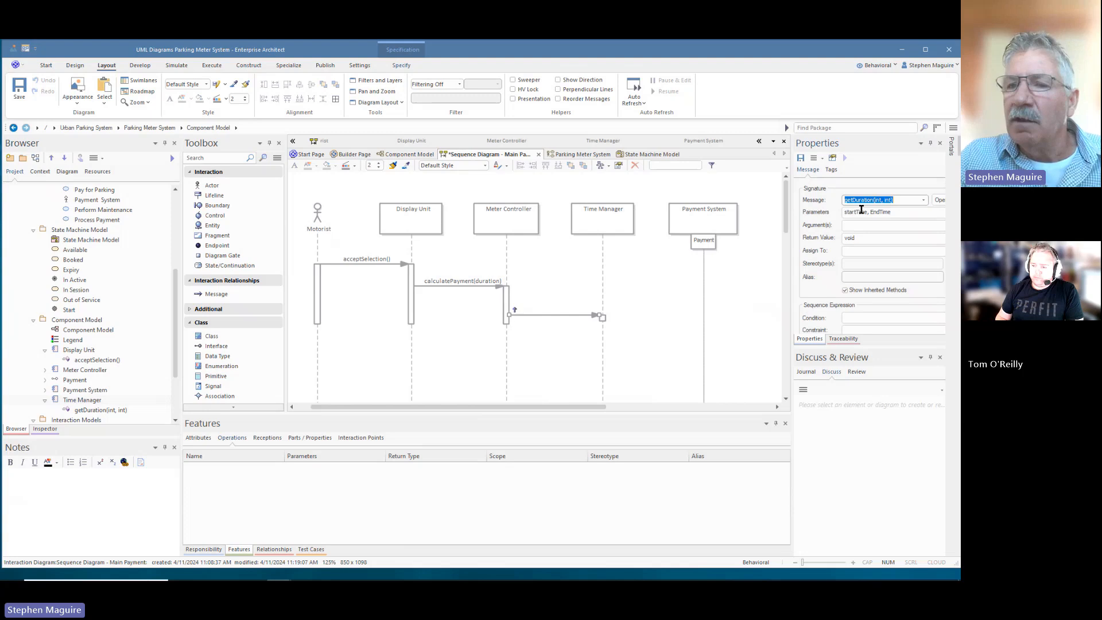
- Review getDuration's parameters, behavior and code in the Operation dialog, then close it
click(940, 201)
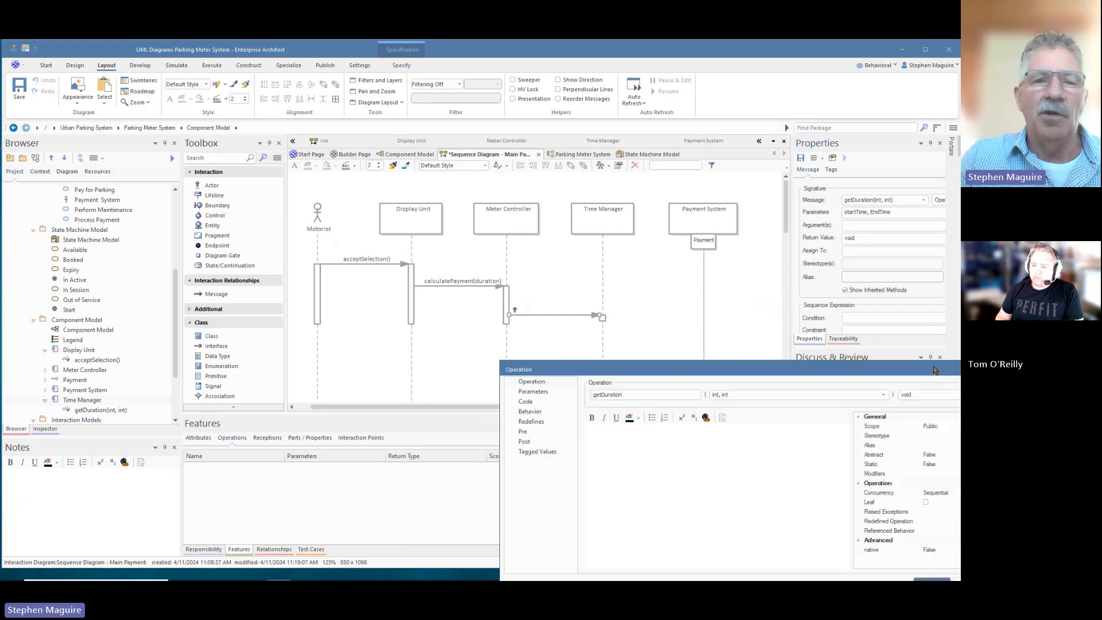
drag(479, 167, 598, 150)
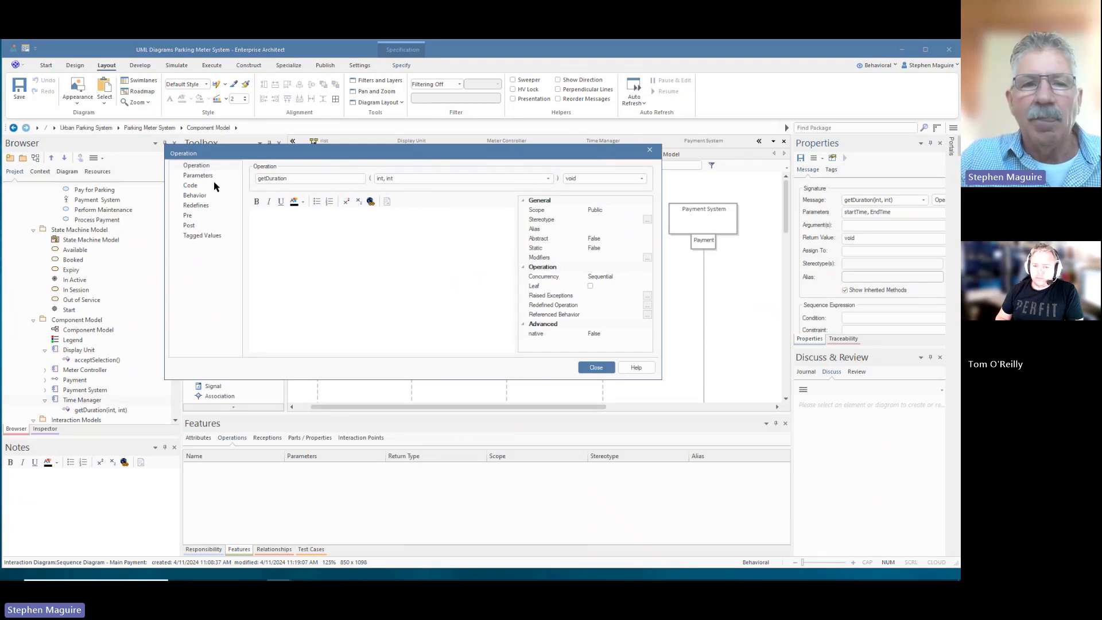
click(198, 176)
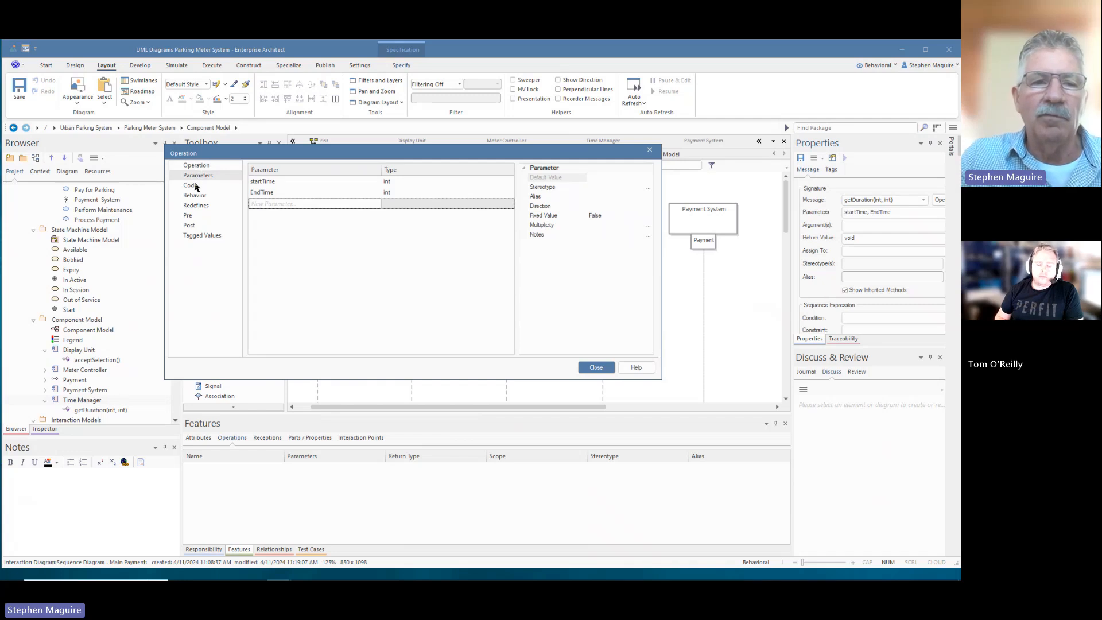
click(195, 195)
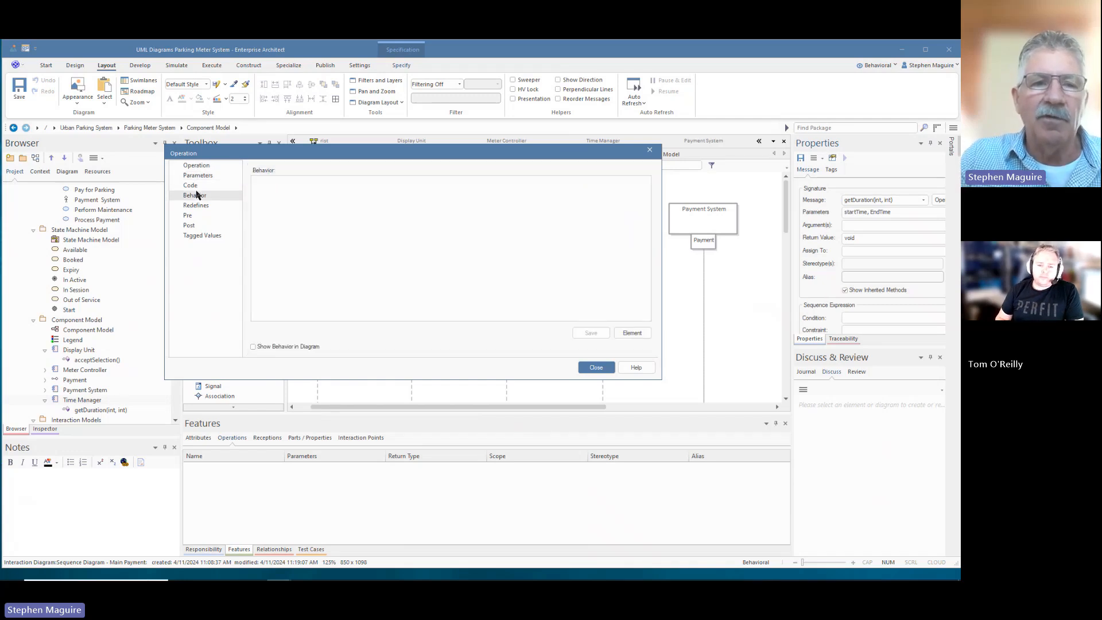
click(191, 186)
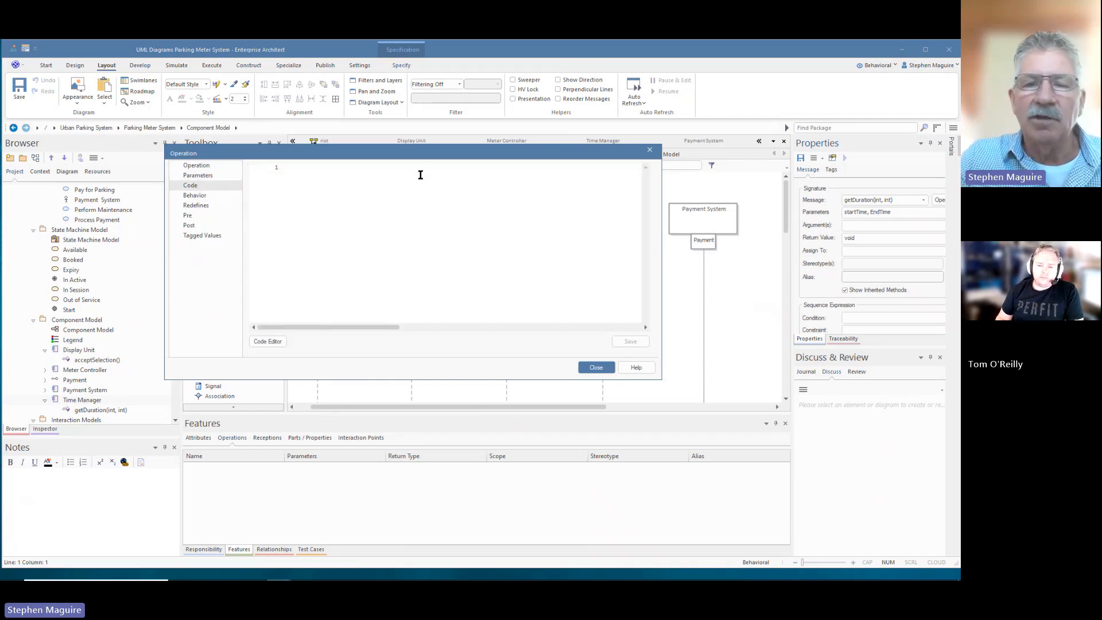
click(649, 151)
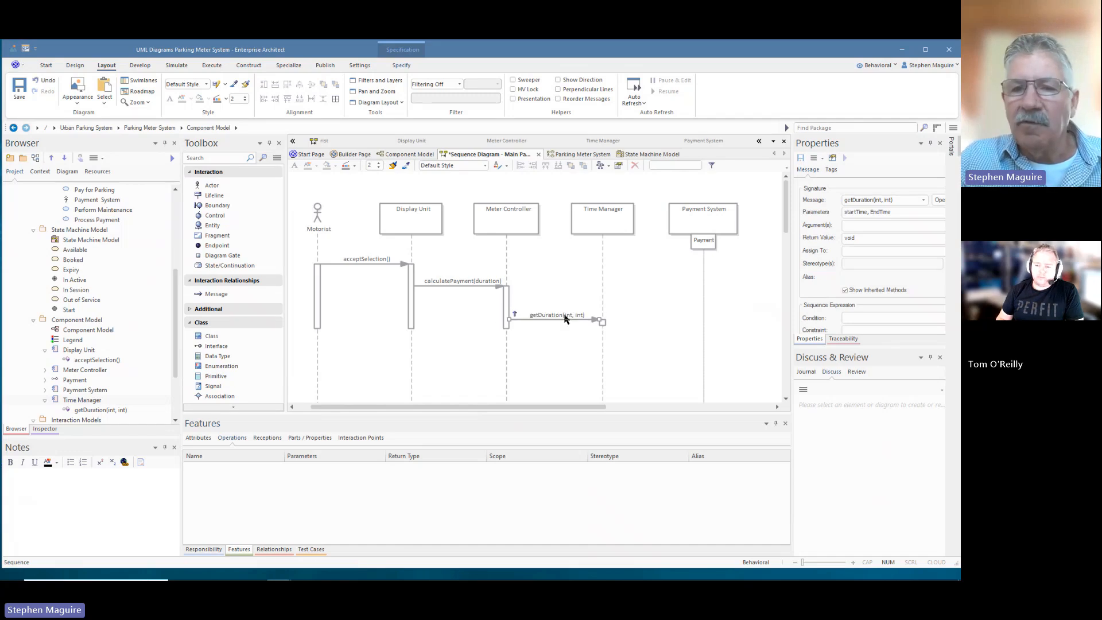
click(652, 305)
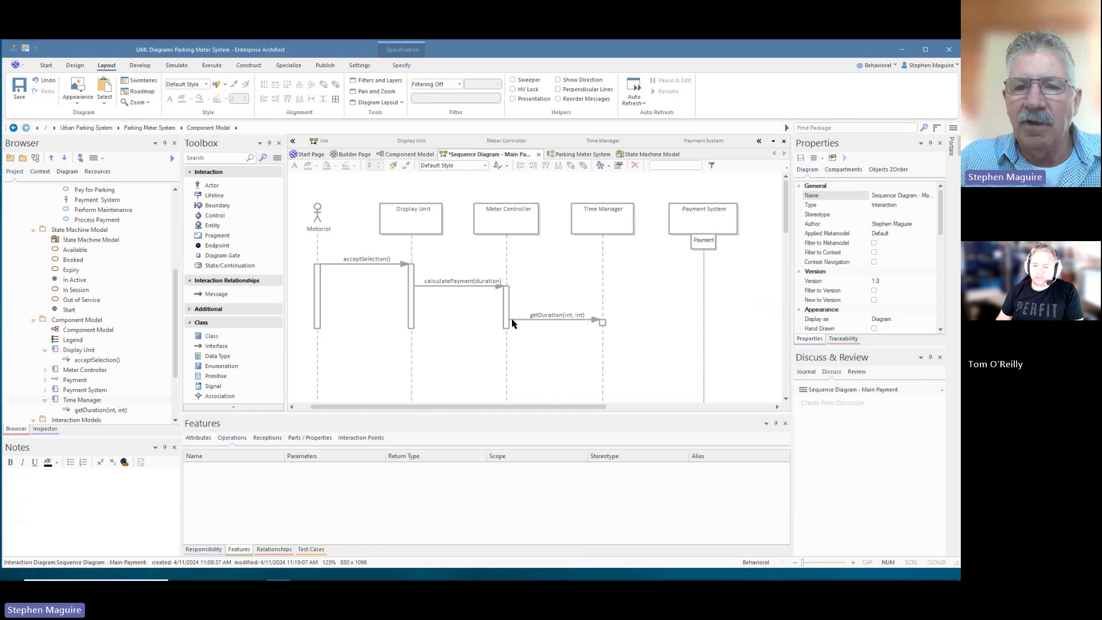
click(524, 223)
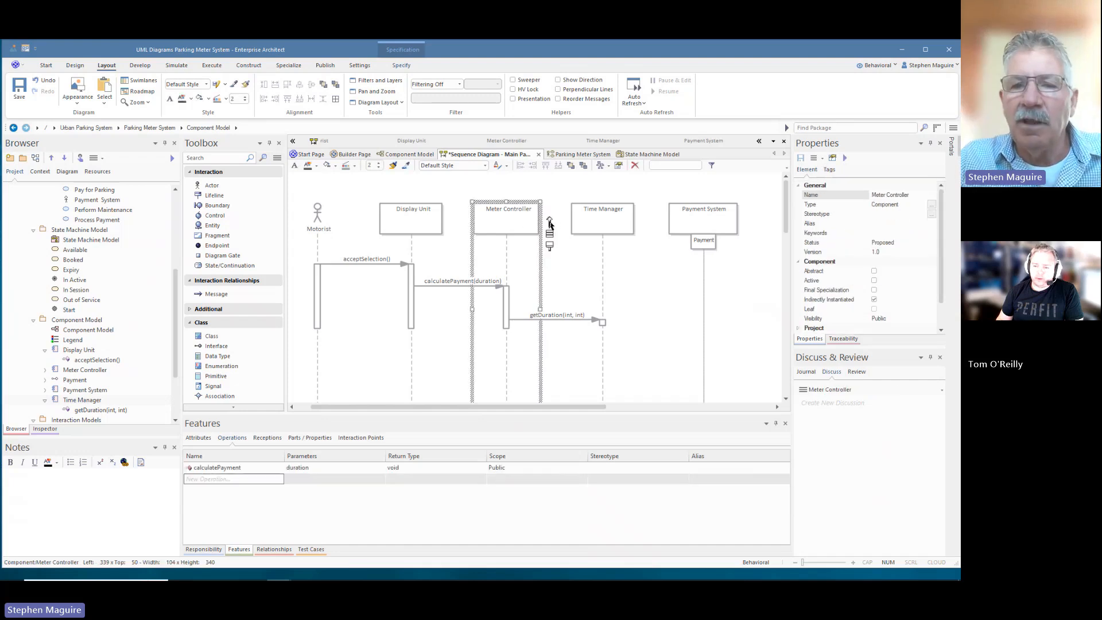
drag(549, 222, 705, 245)
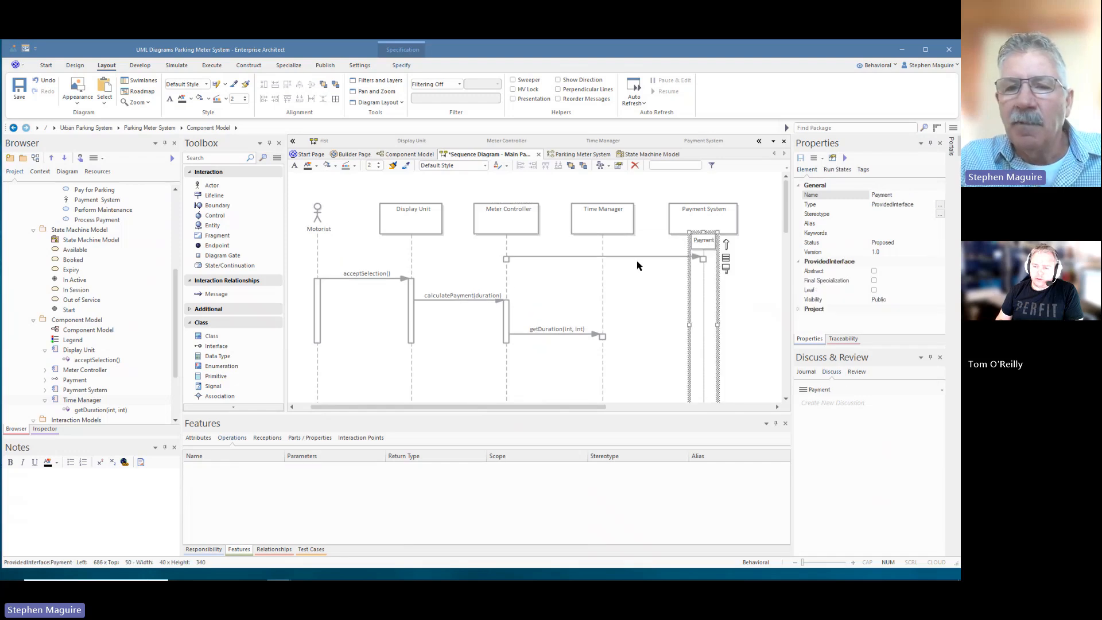
drag(637, 259, 640, 365)
key(ctrl+z)
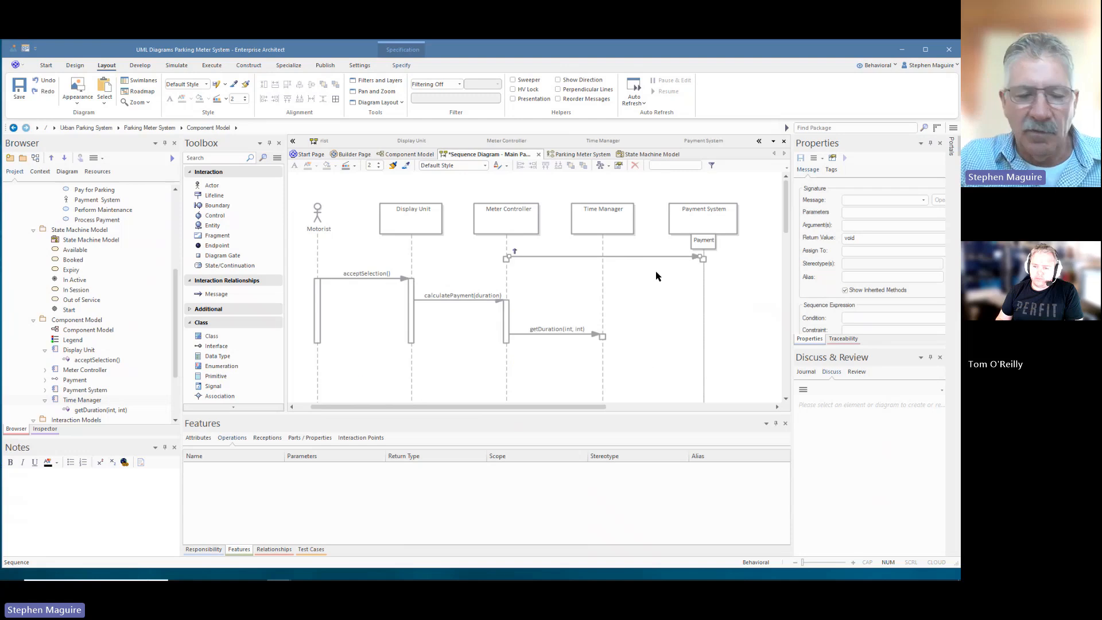
key(Delete)
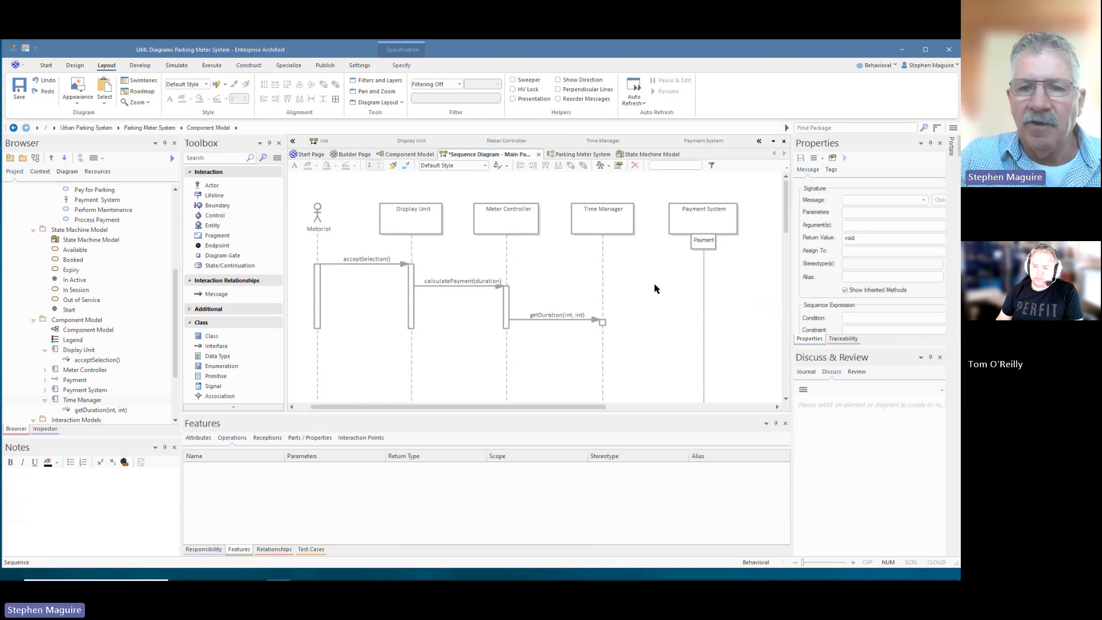
click(609, 257)
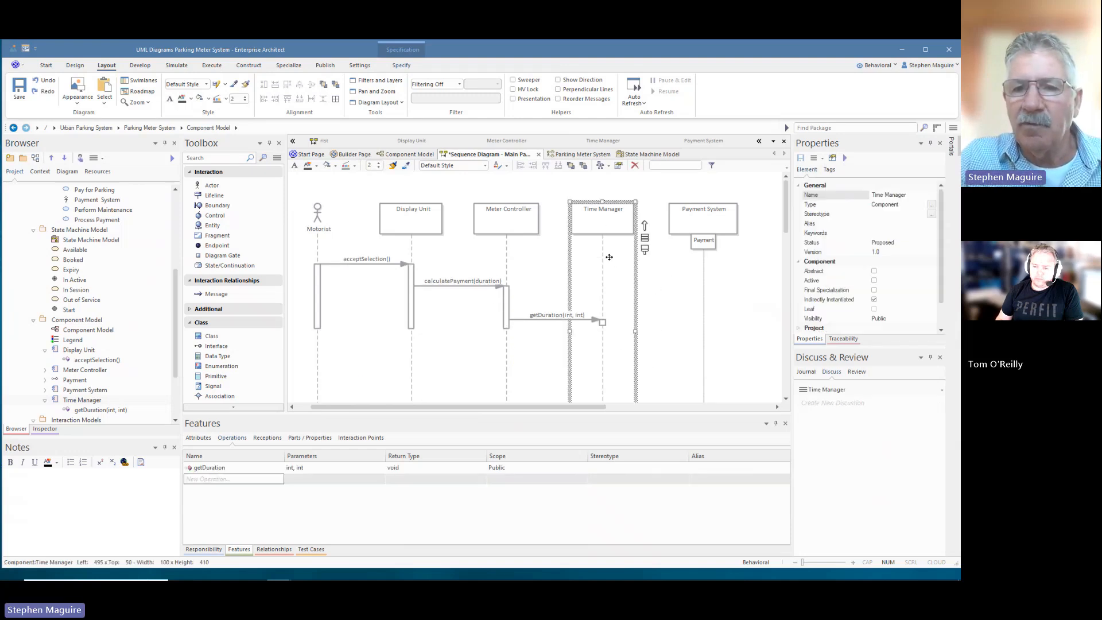
- Draw a message from Time Manager to Payment that calls validateCard(int)
drag(645, 225, 705, 378)
click(643, 377)
click(923, 200)
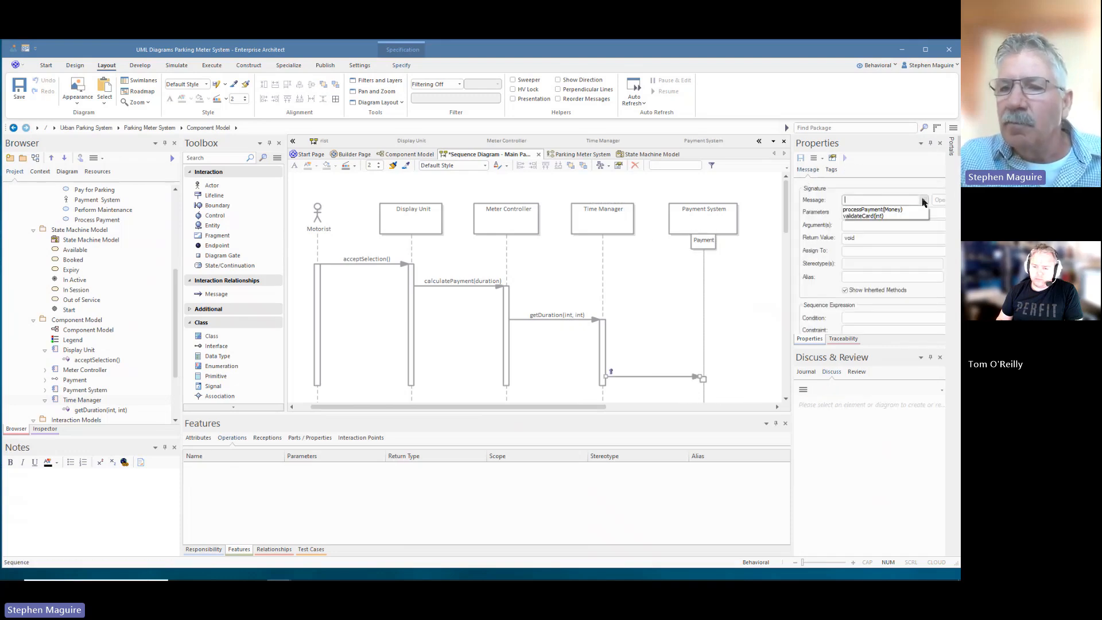
click(877, 216)
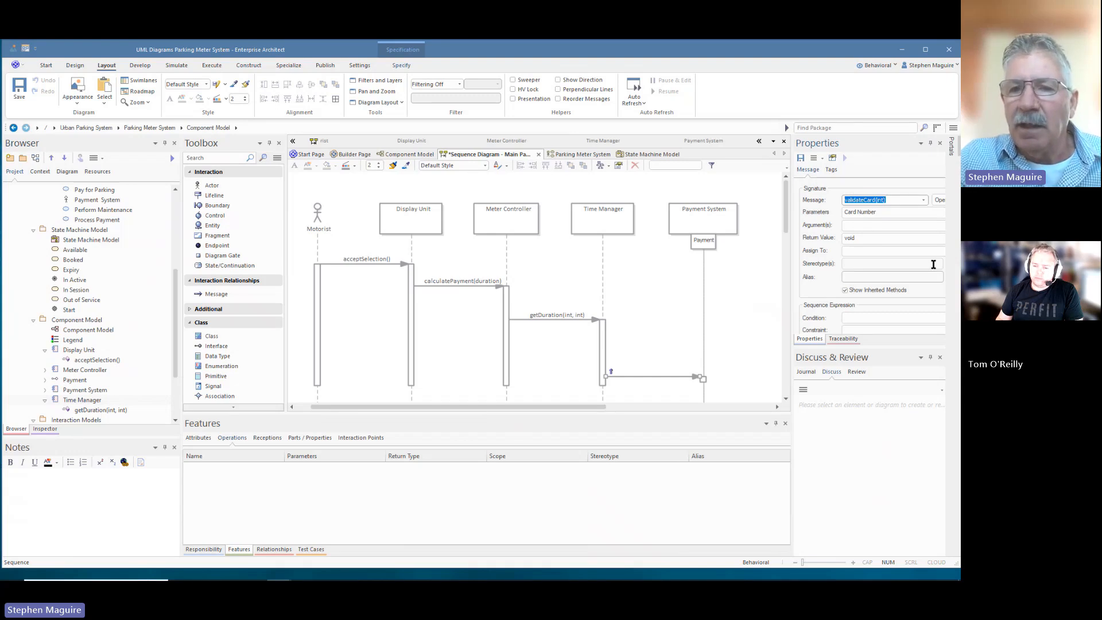
- Draw a second, unnamed message from Time Manager to Payment below the first
click(632, 213)
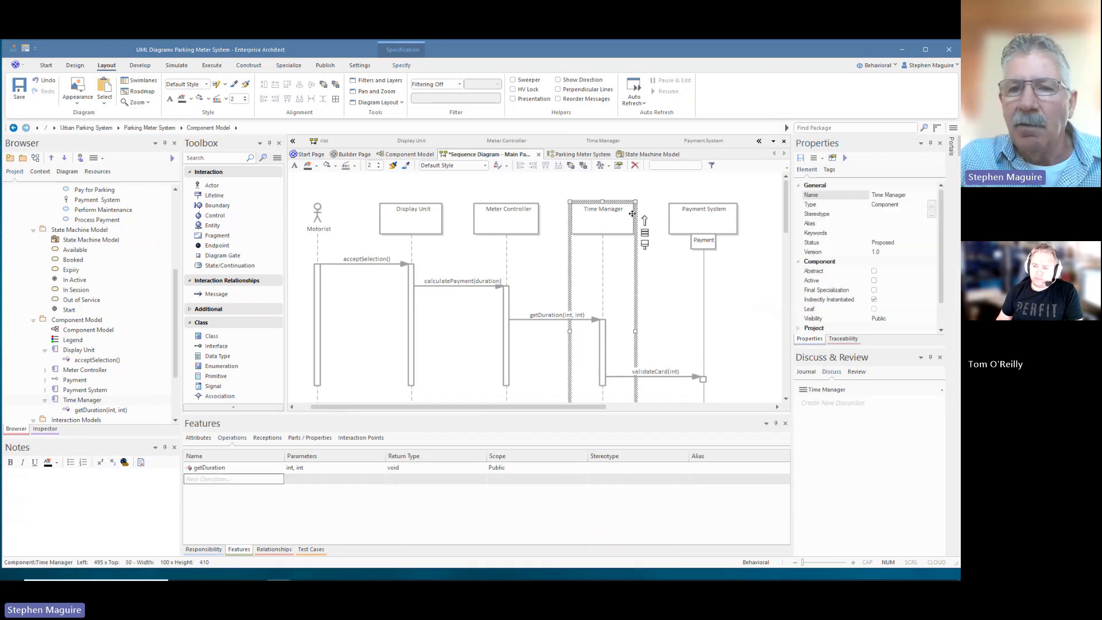
drag(645, 224, 705, 402)
scroll(727, 352, down, 3)
click(660, 314)
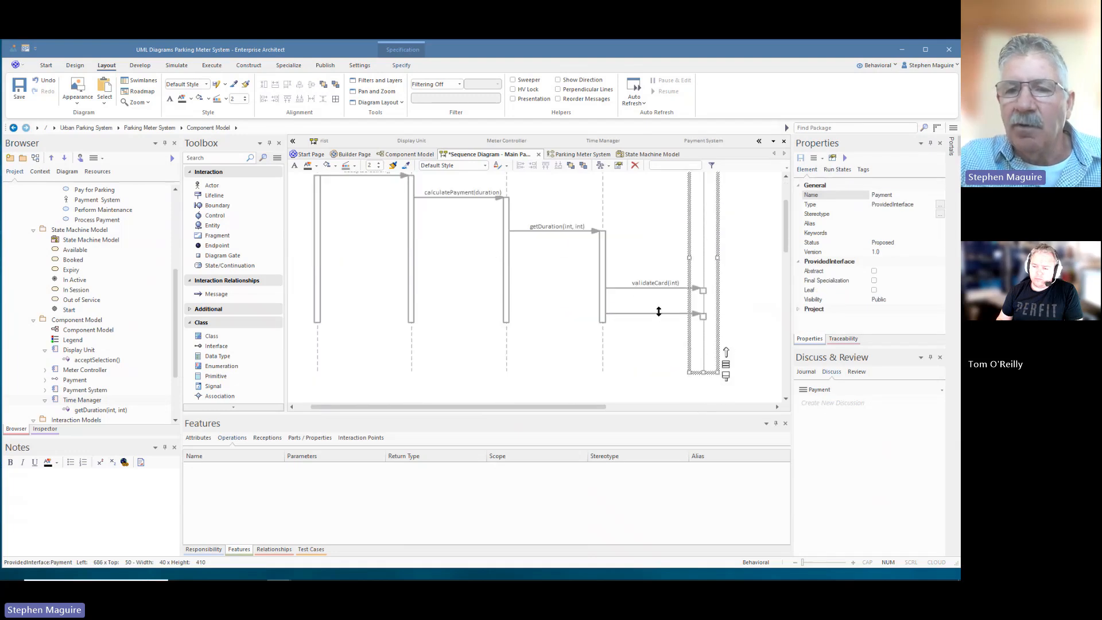
- Choose processPayment(Money) for the second Time Manager to Payment message and check its label
click(923, 201)
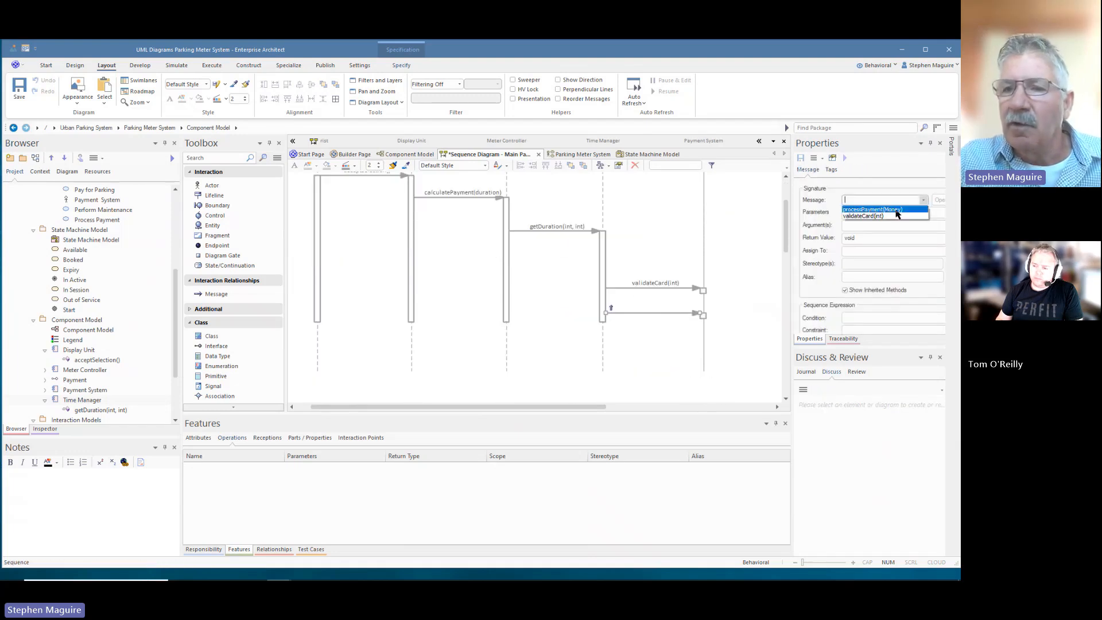
click(872, 210)
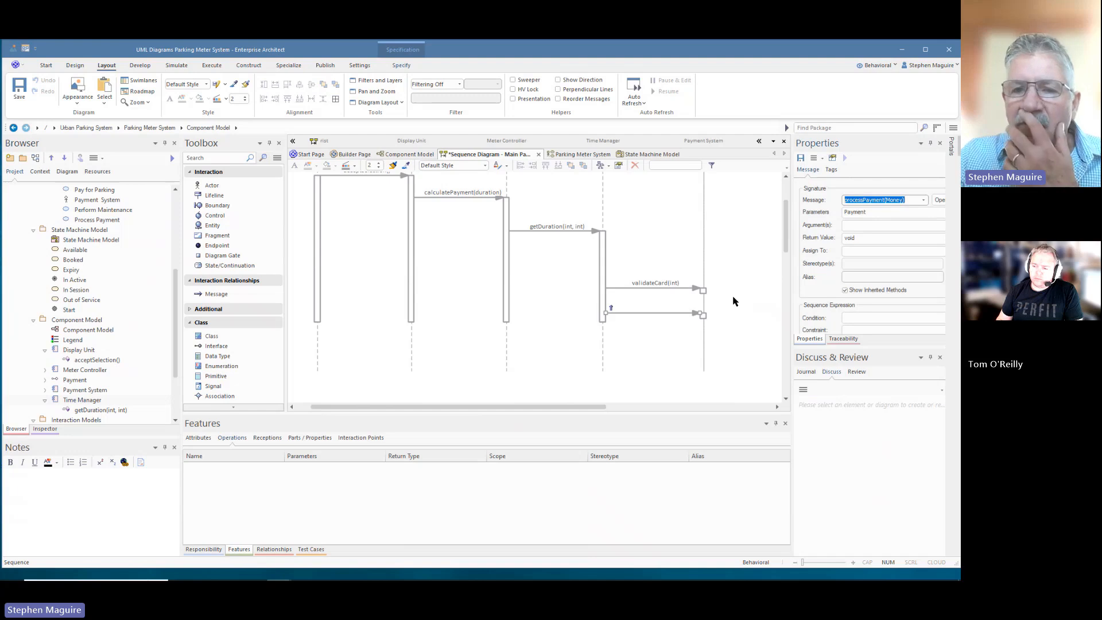
click(735, 299)
click(694, 314)
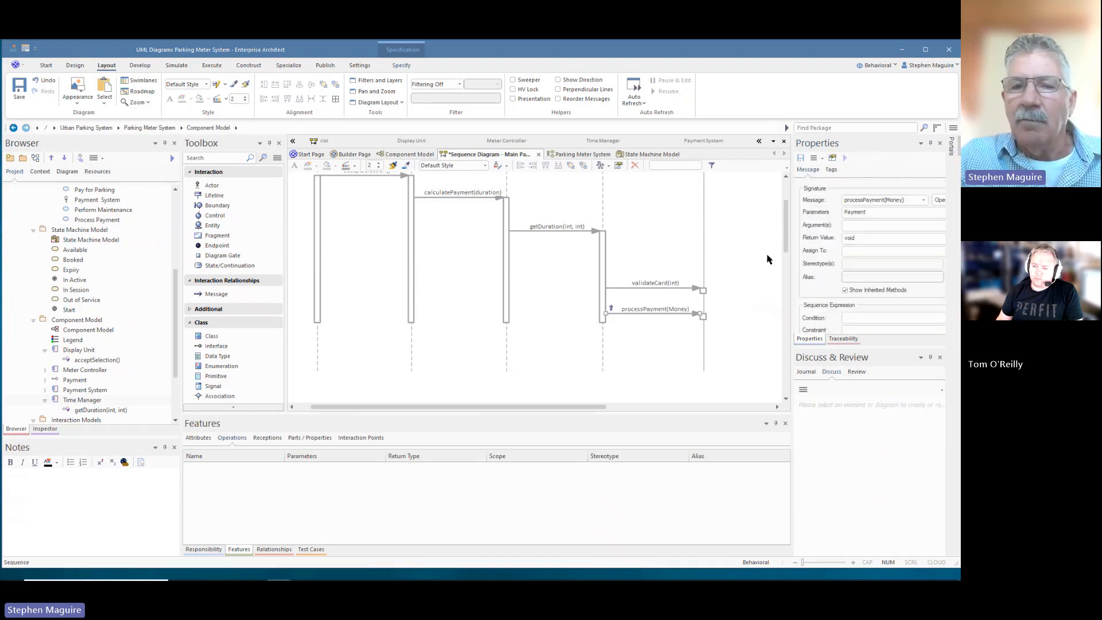
scroll(769, 260, up, 3)
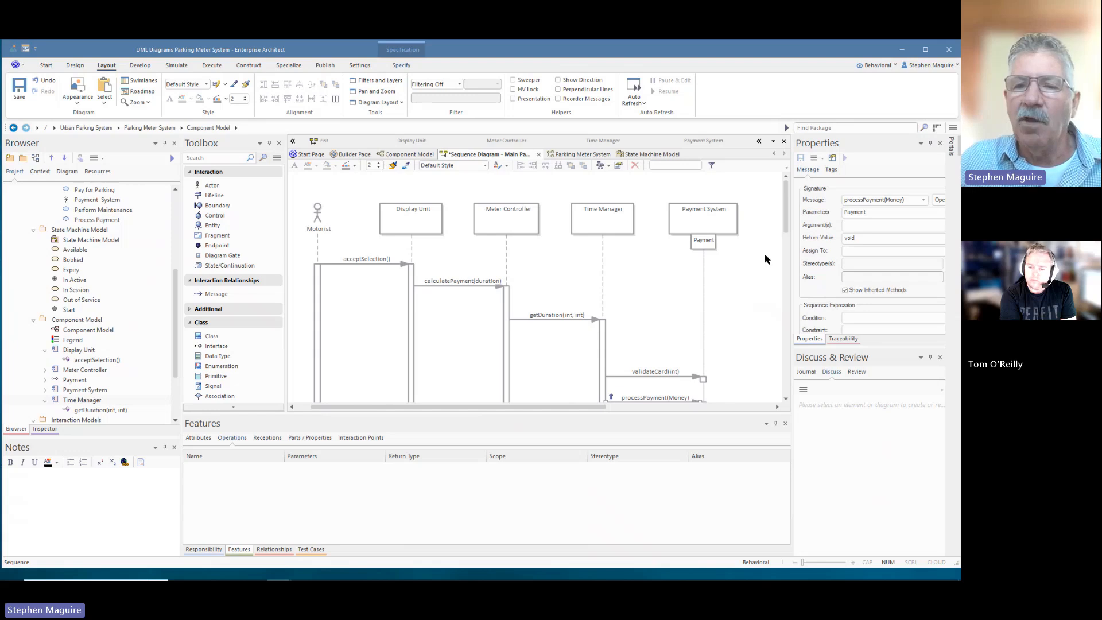
drag(786, 216, 786, 227)
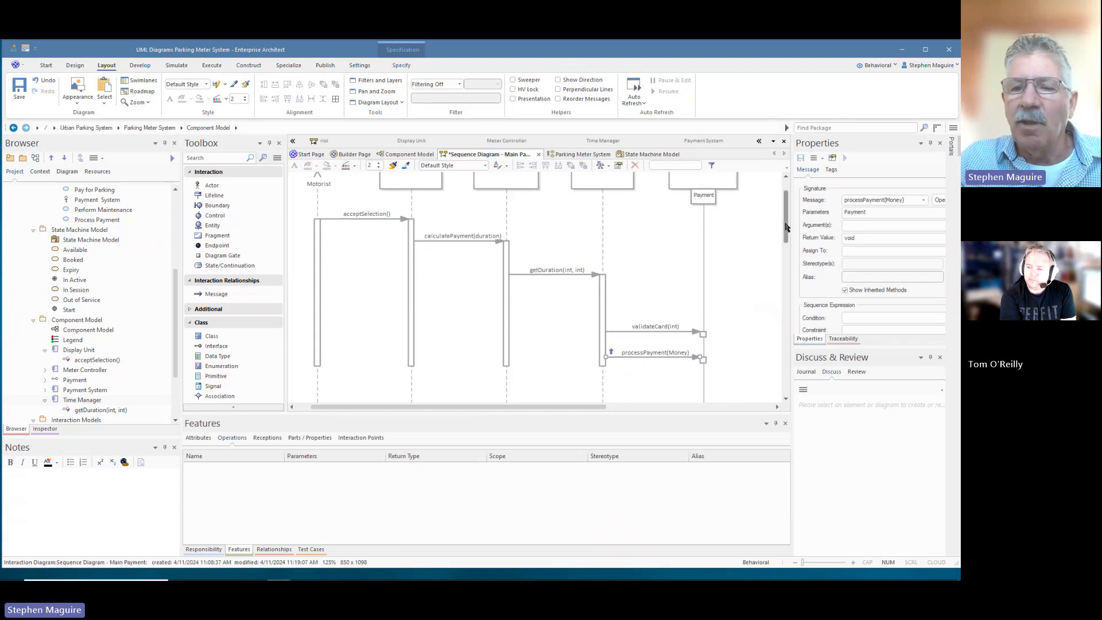
- Add a {< 1500 ms} duration constraint to the processPayment(Money) message's timing details
right_click(693, 357)
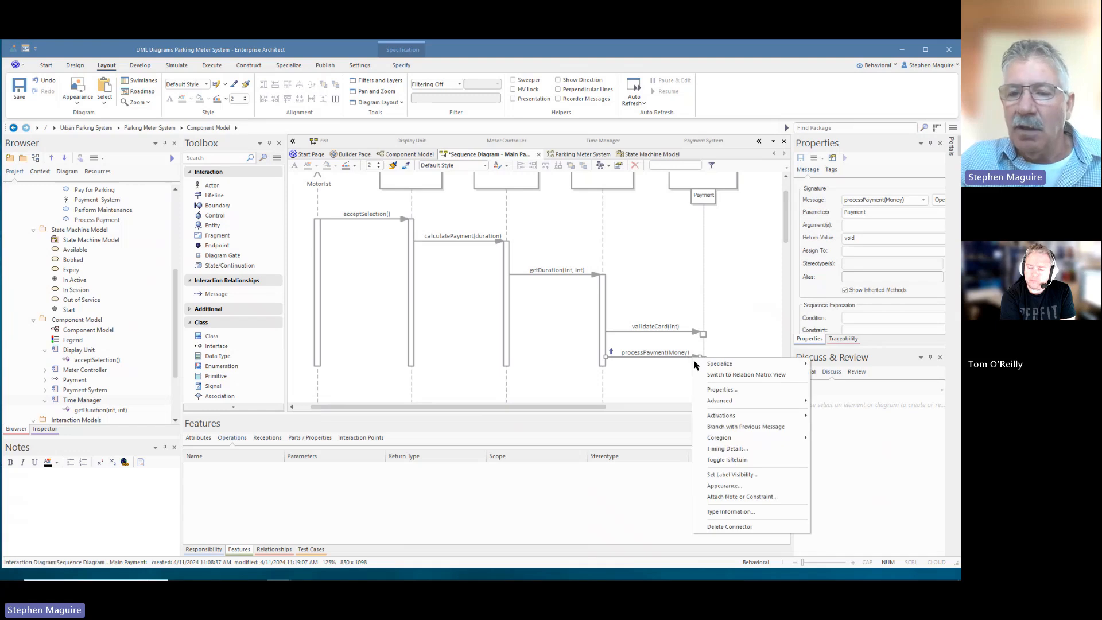
click(725, 449)
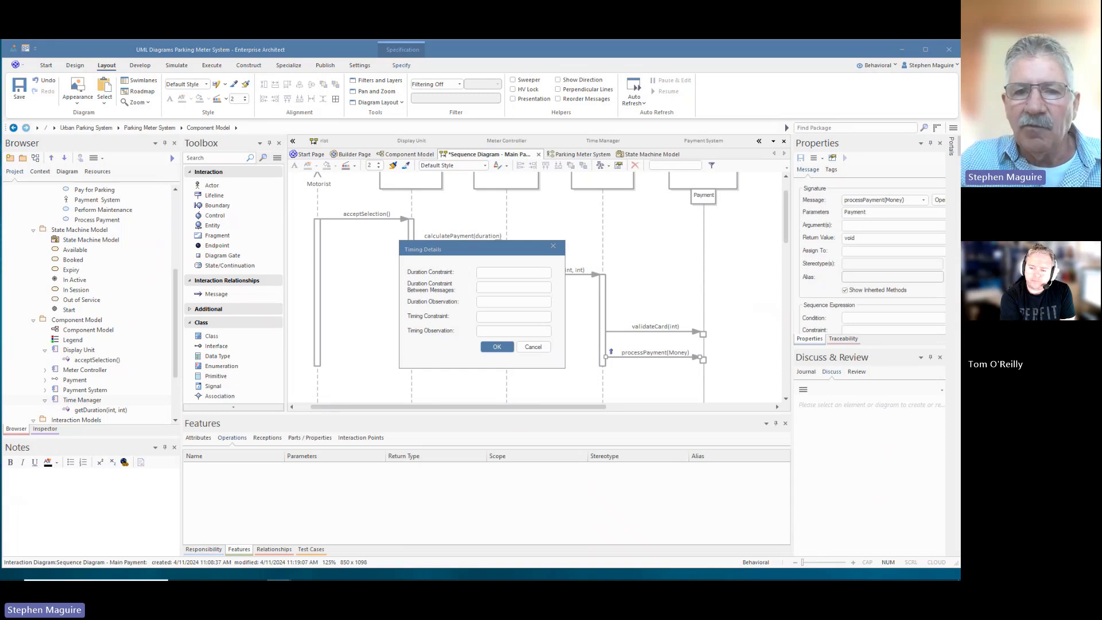
click(514, 272)
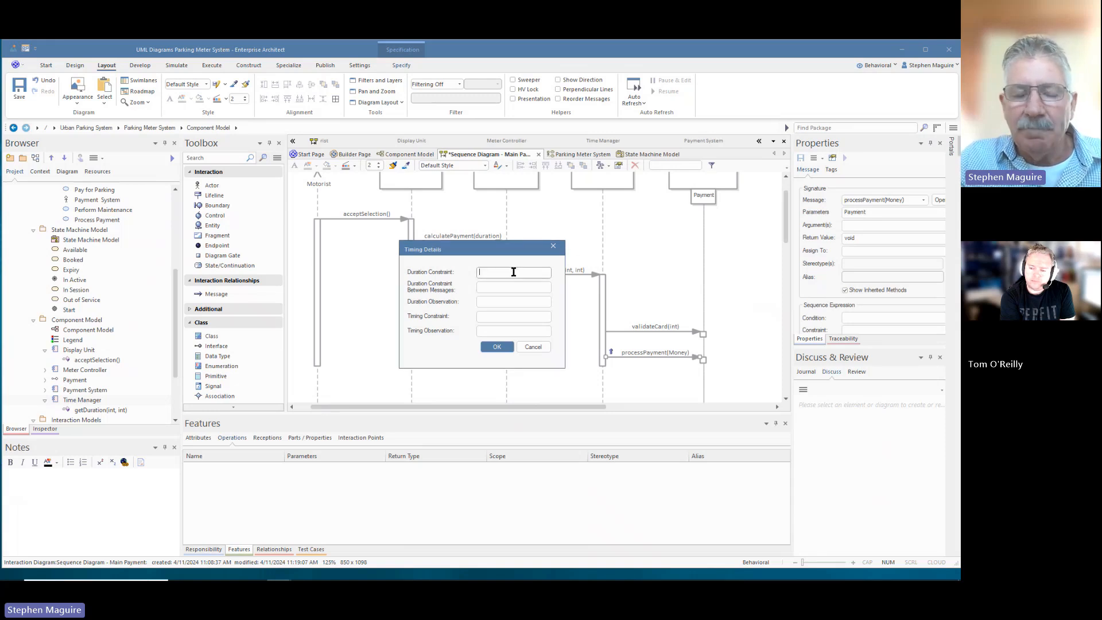
text(< 1500 ms)
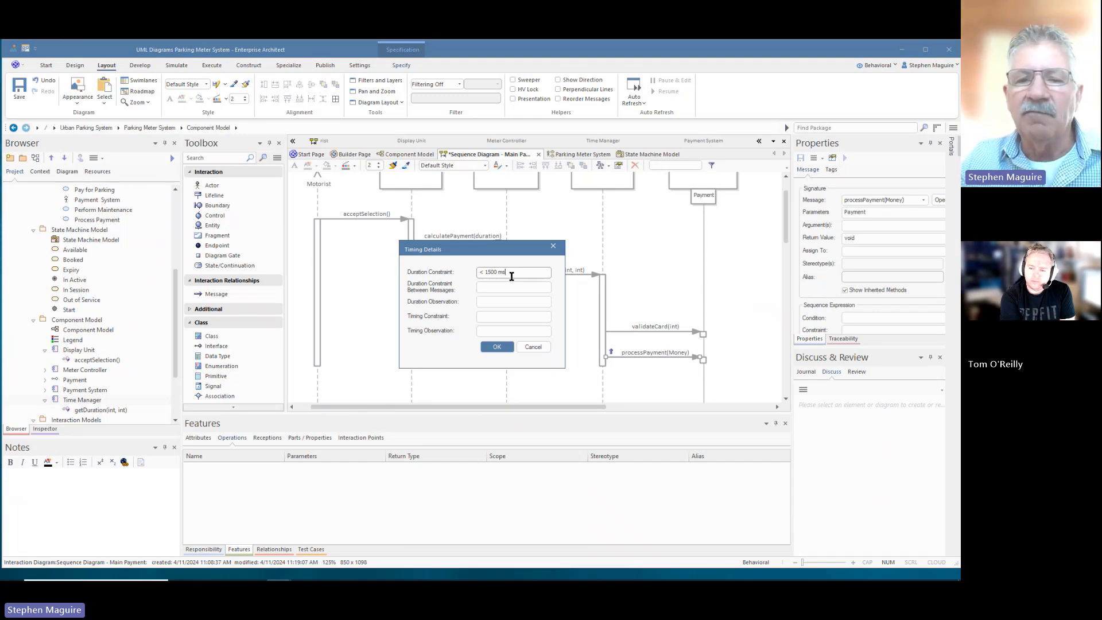
click(497, 347)
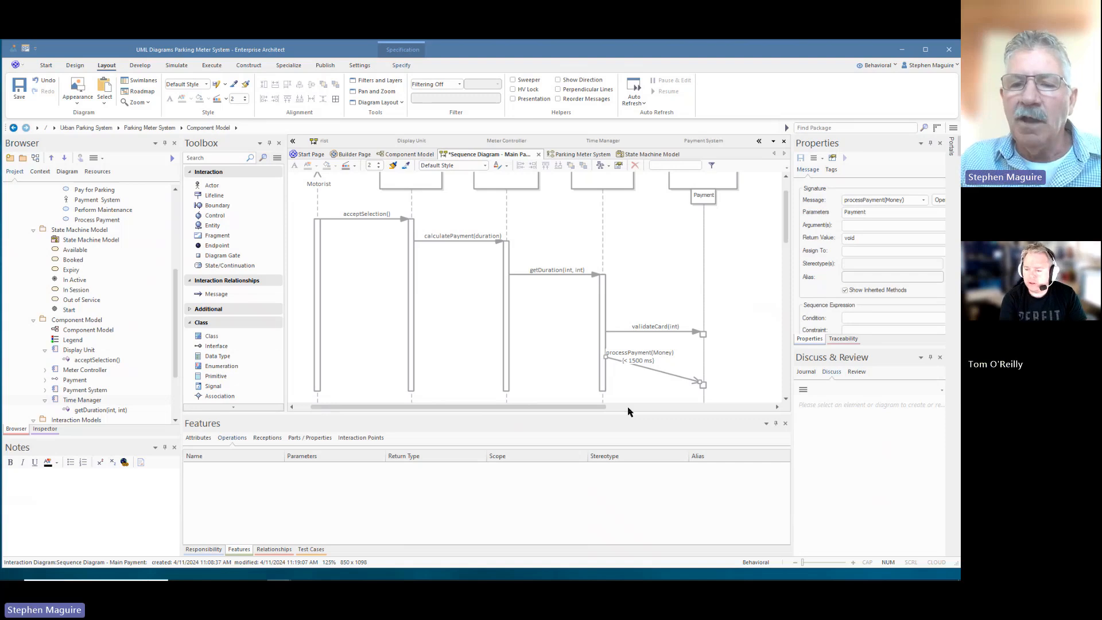
- Enlarge the diagram pane and save the Main Payment diagram
drag(623, 415, 625, 475)
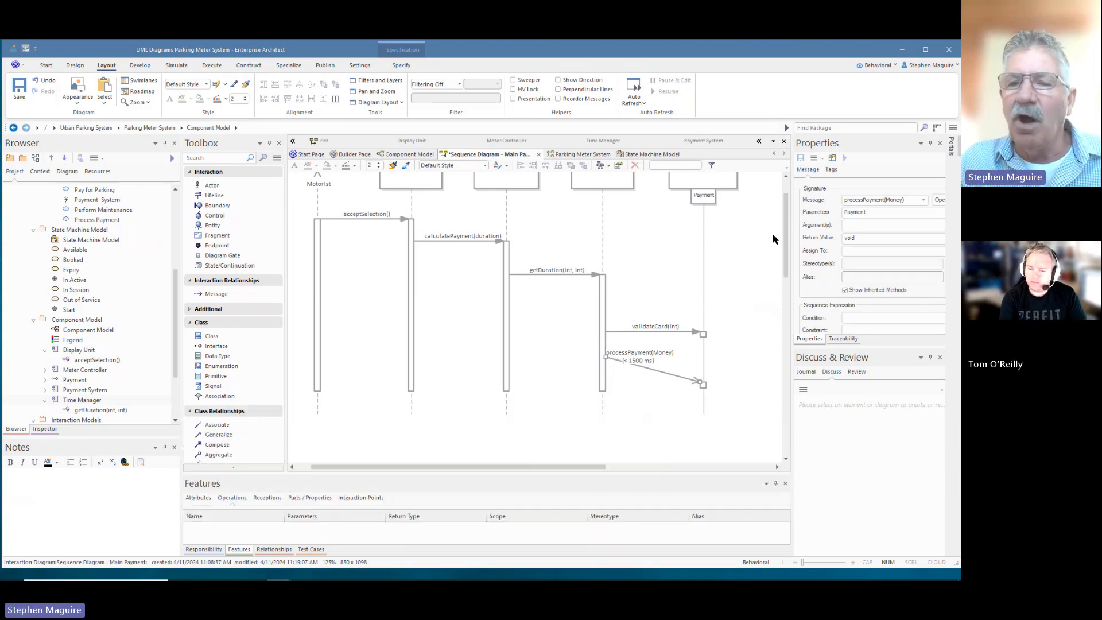
scroll(787, 239, up, 2)
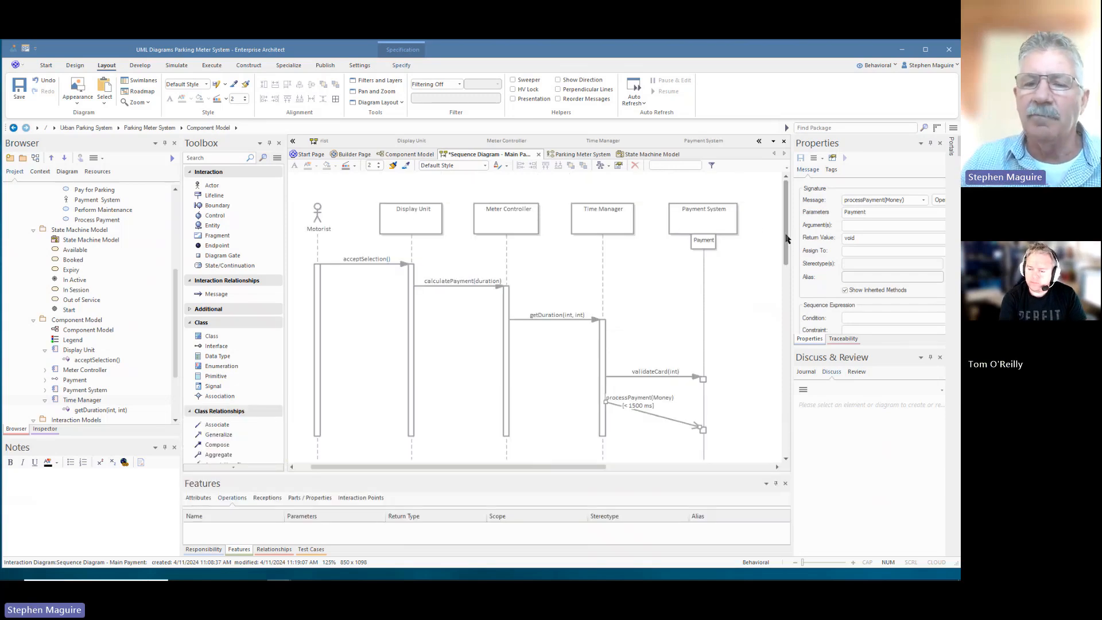
key(ctrl+s)
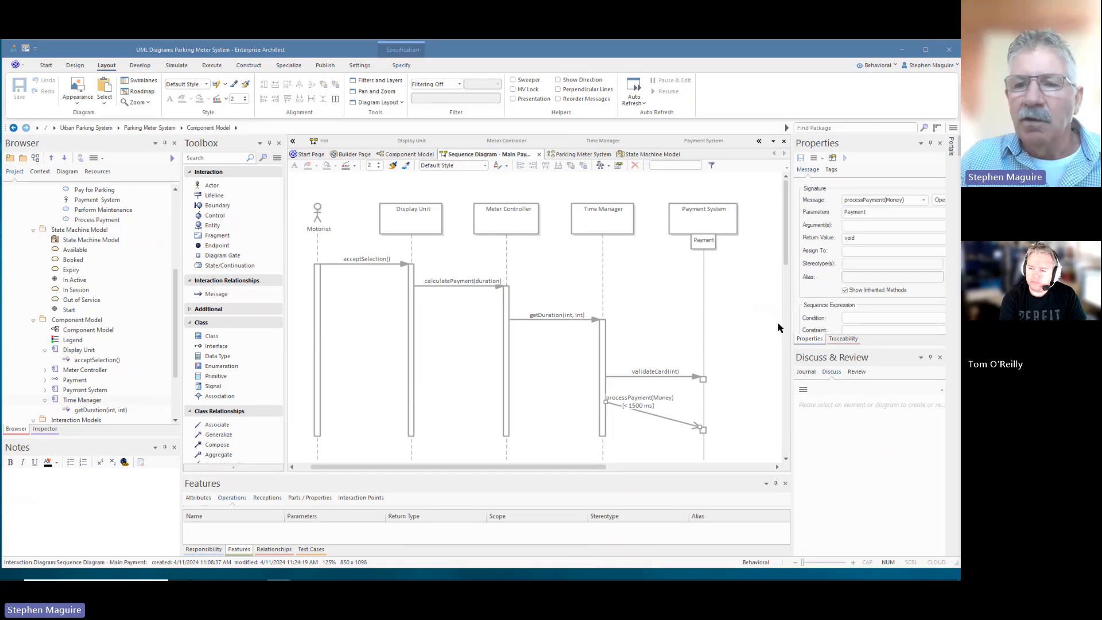
- Place a Diagram Legend from Common Elements at the diagram's top right
drag(790, 331, 862, 333)
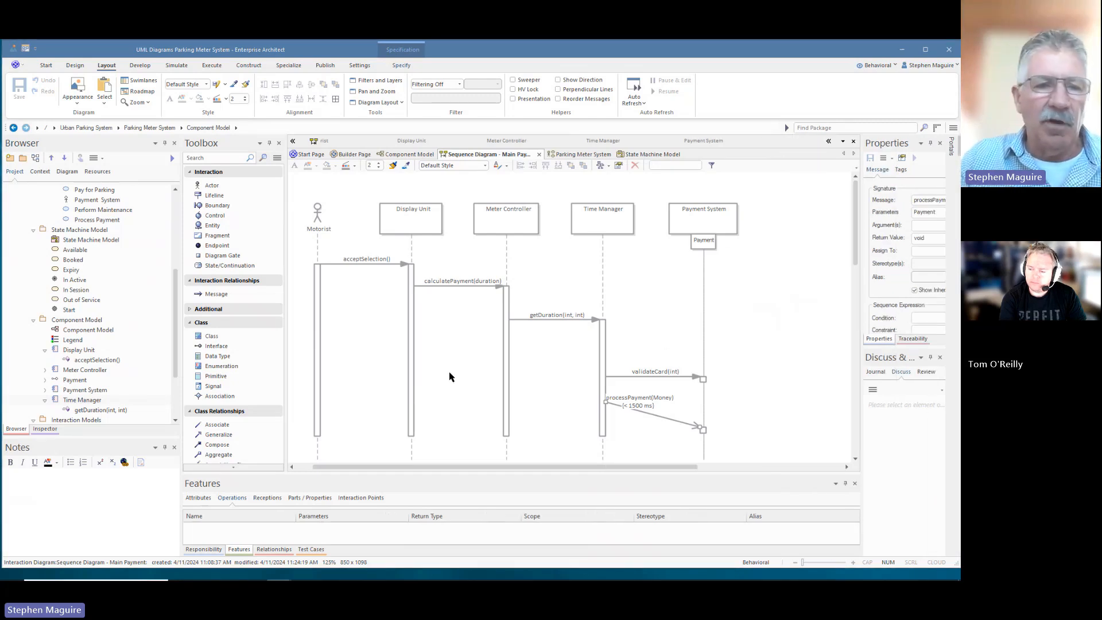
scroll(224, 394, down, 1)
scroll(224, 393, down, 3)
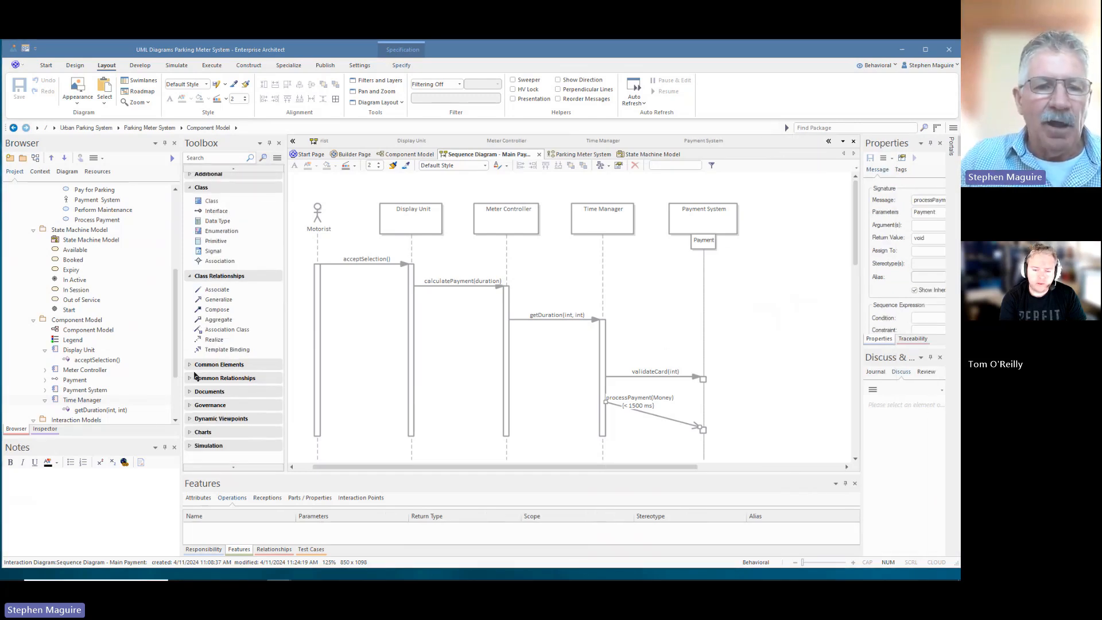
click(189, 365)
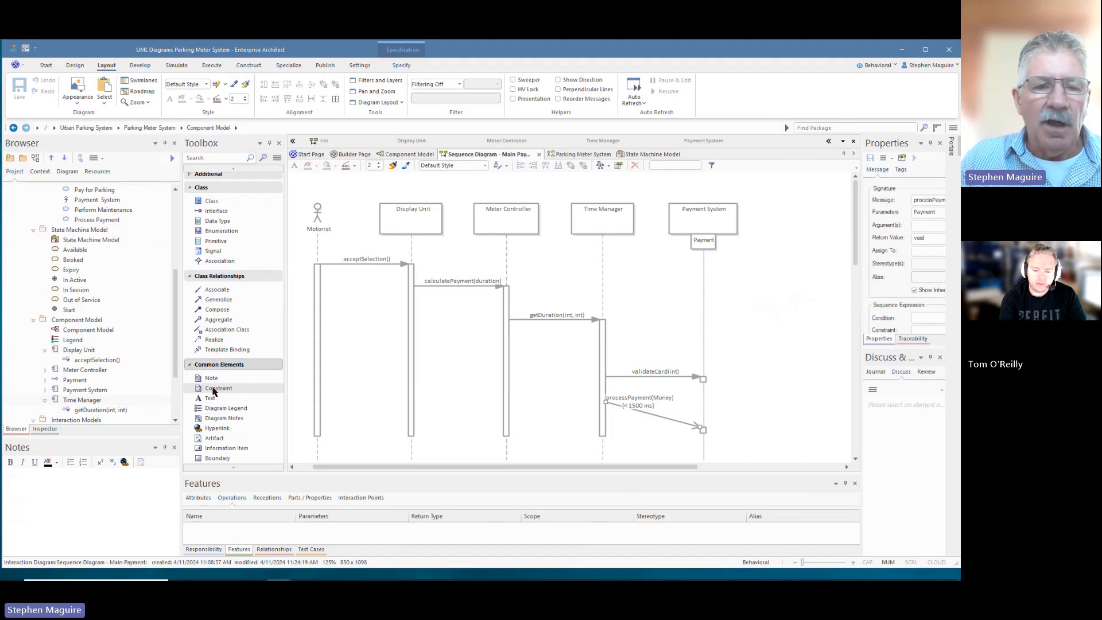
click(219, 408)
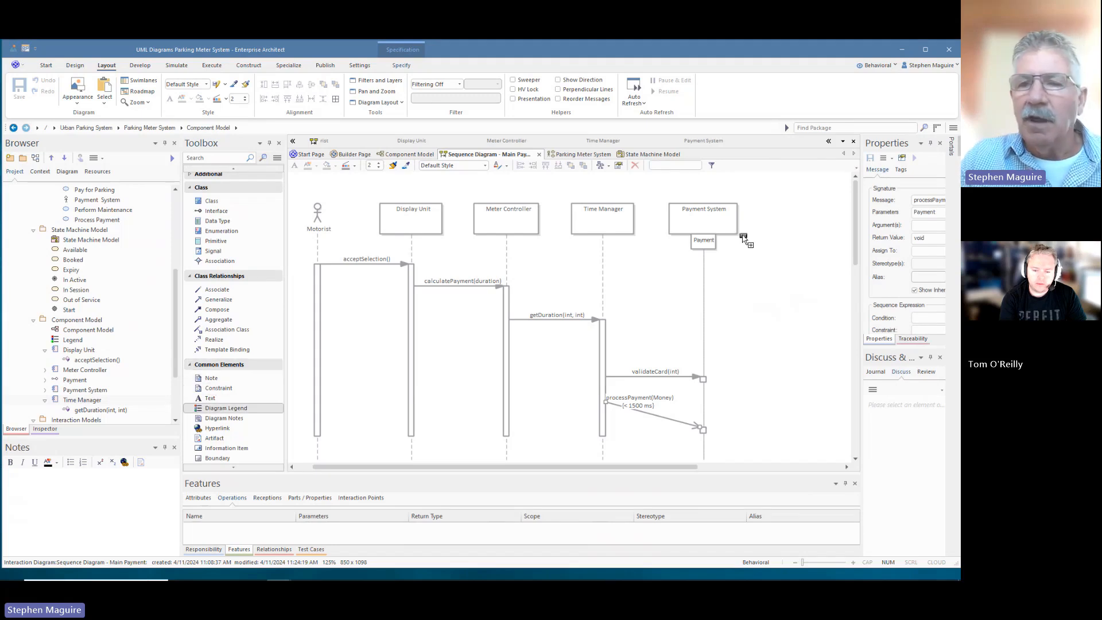
click(798, 203)
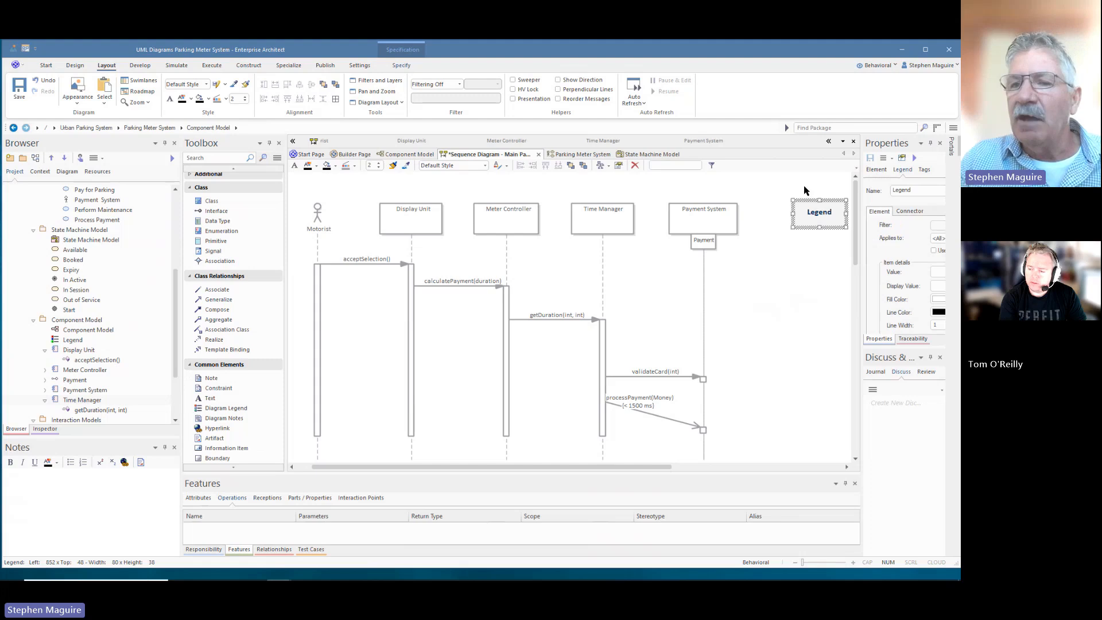
drag(809, 207, 784, 209)
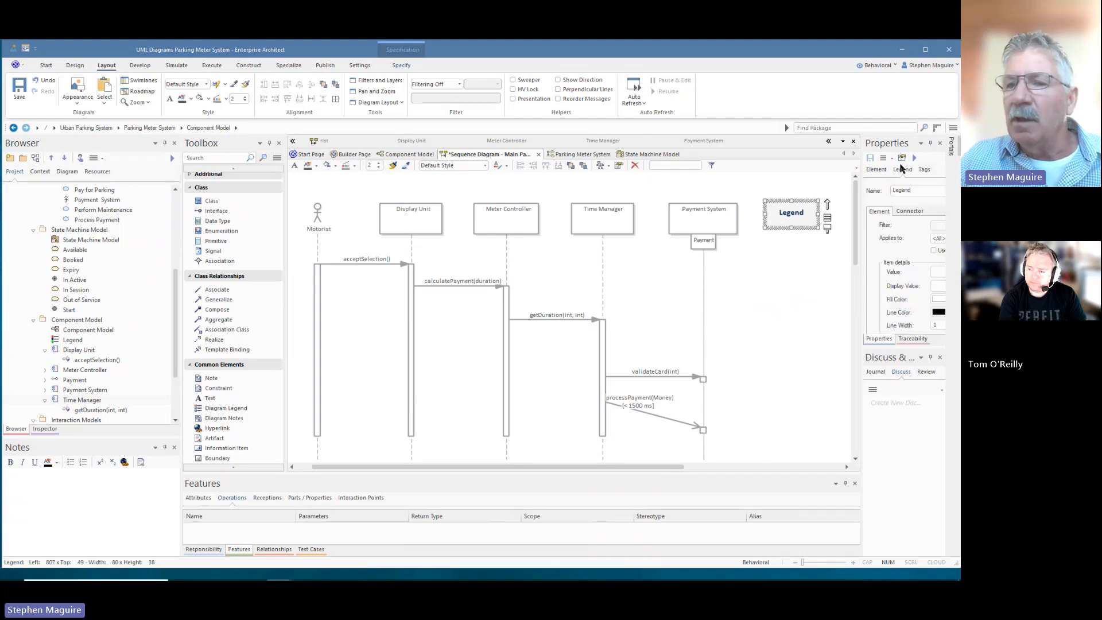
- Show the legend's Legend settings and expand its colour entry list
click(902, 168)
drag(862, 274, 755, 275)
drag(474, 470, 536, 470)
drag(838, 346, 838, 437)
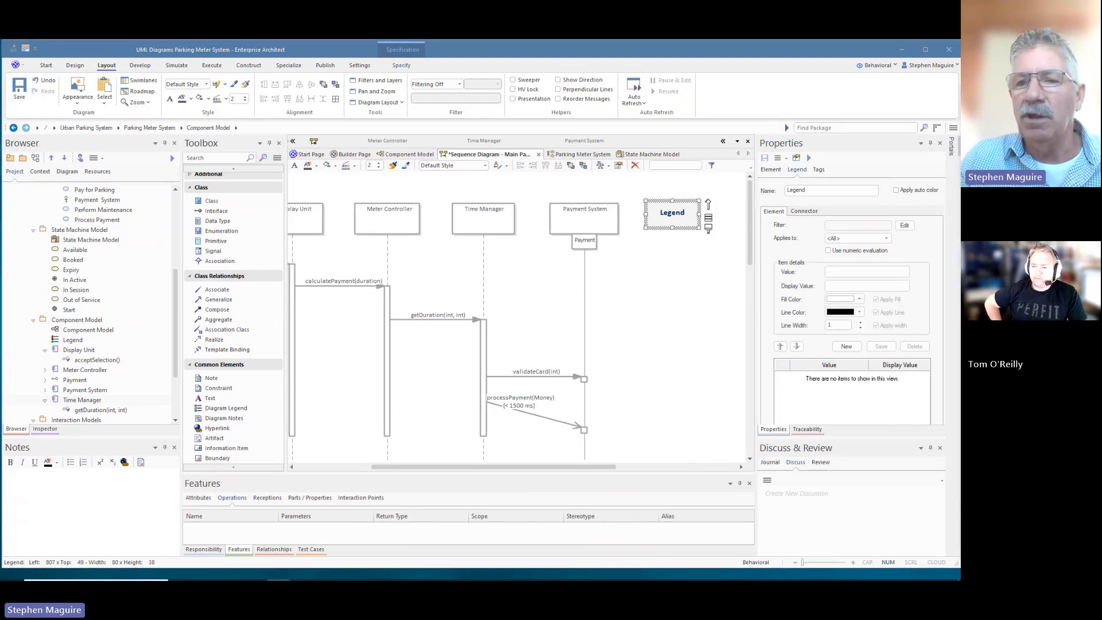
- Select the legend and ask to delete it from the model
click(643, 180)
click(666, 224)
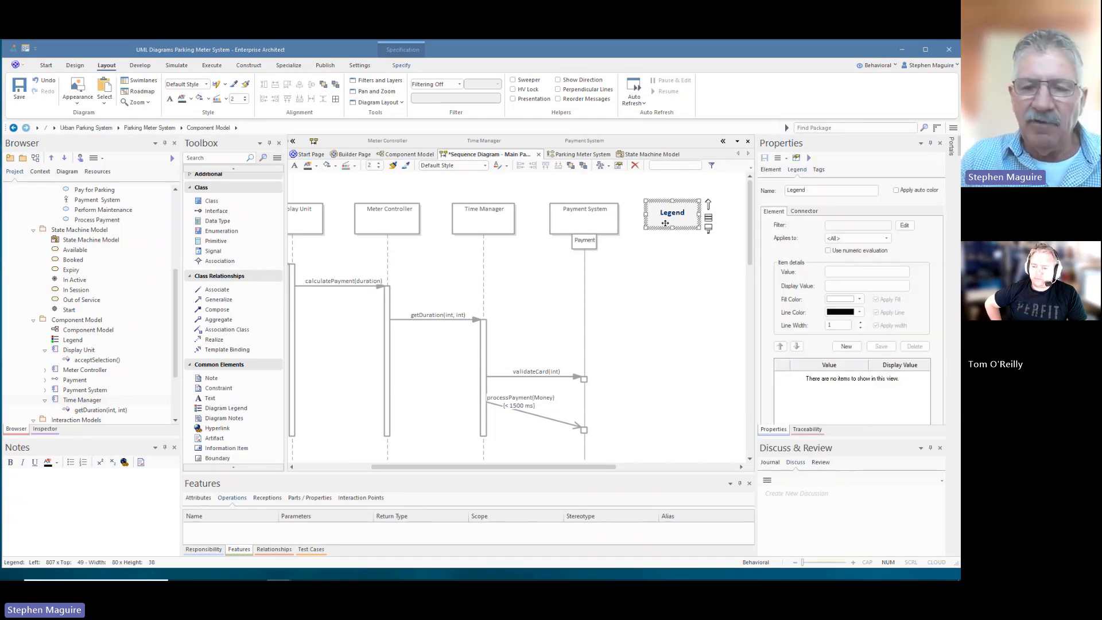
key(ctrl+Delete)
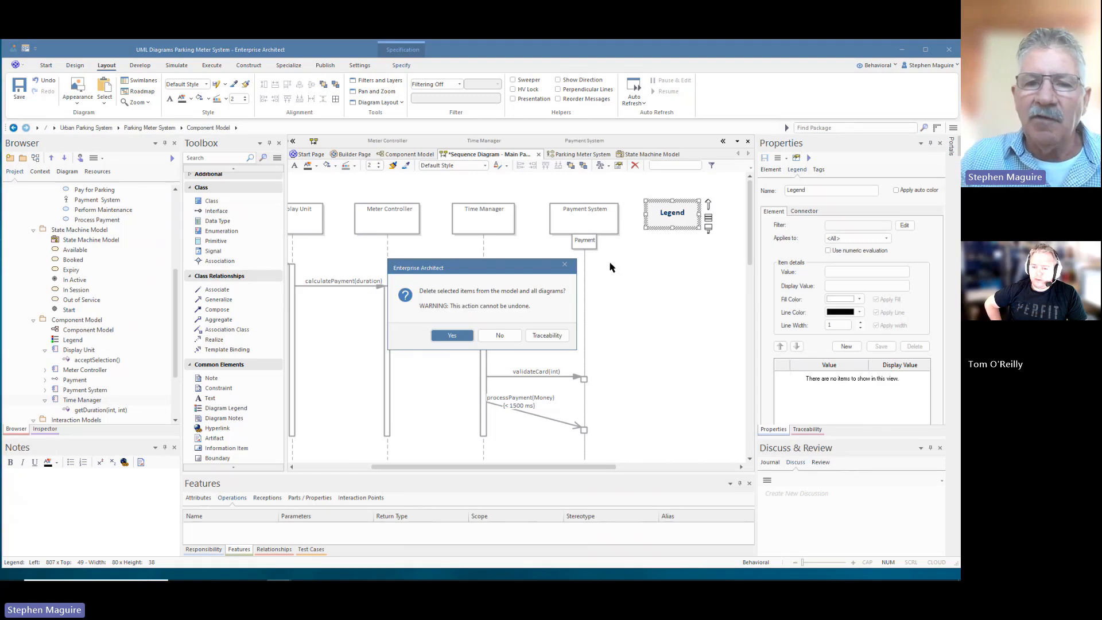
- Confirm deleting the blank legend, then open the Interaction Models package's pattern library
click(452, 336)
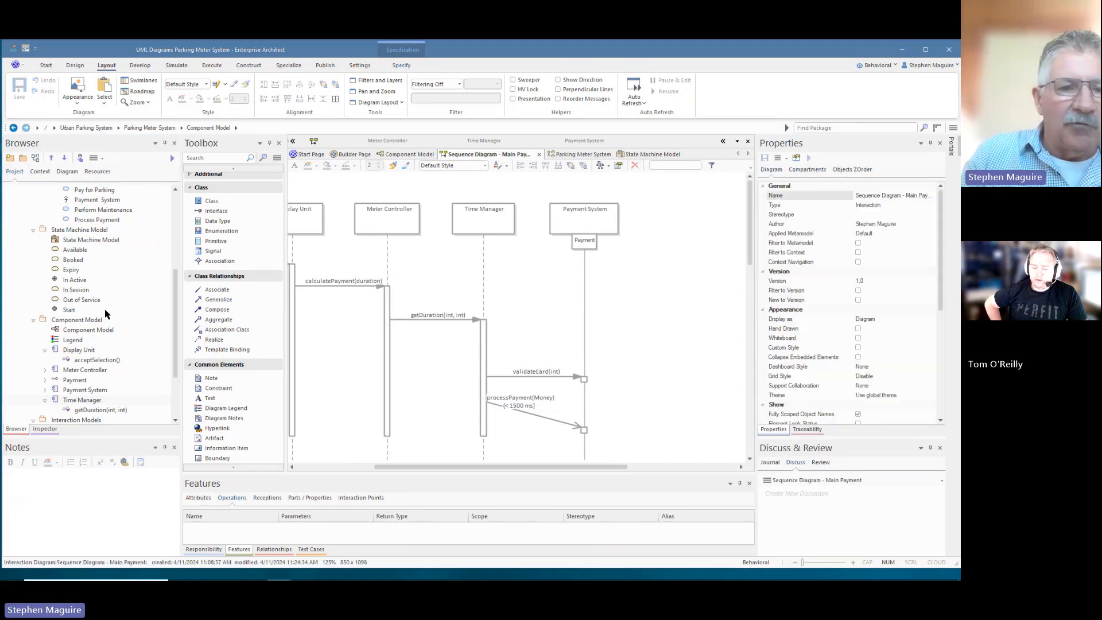
click(78, 401)
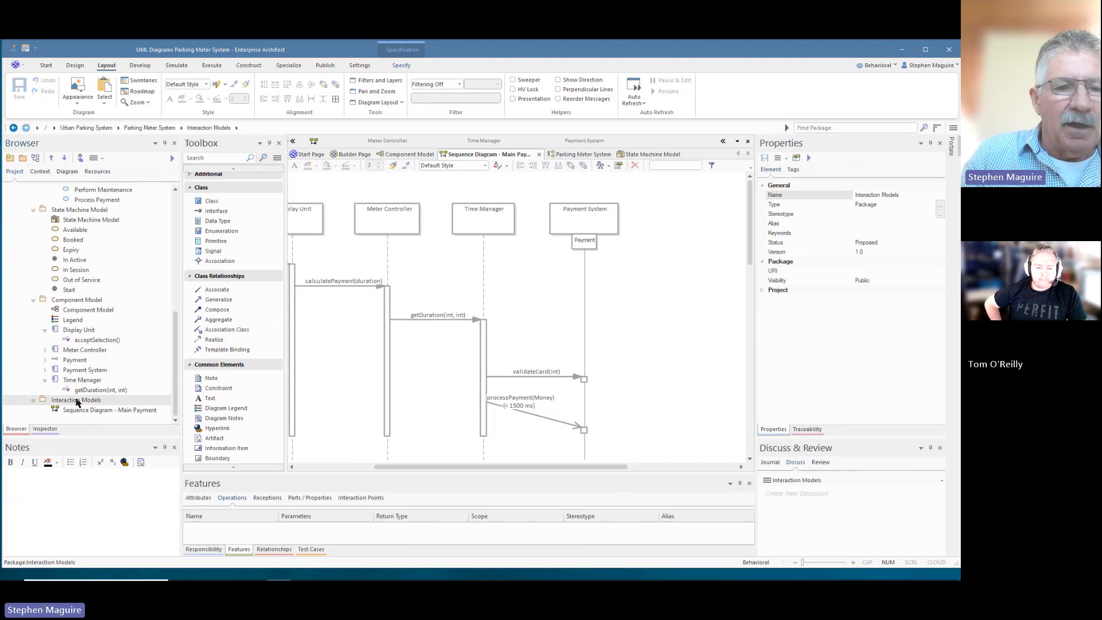
right_click(78, 402)
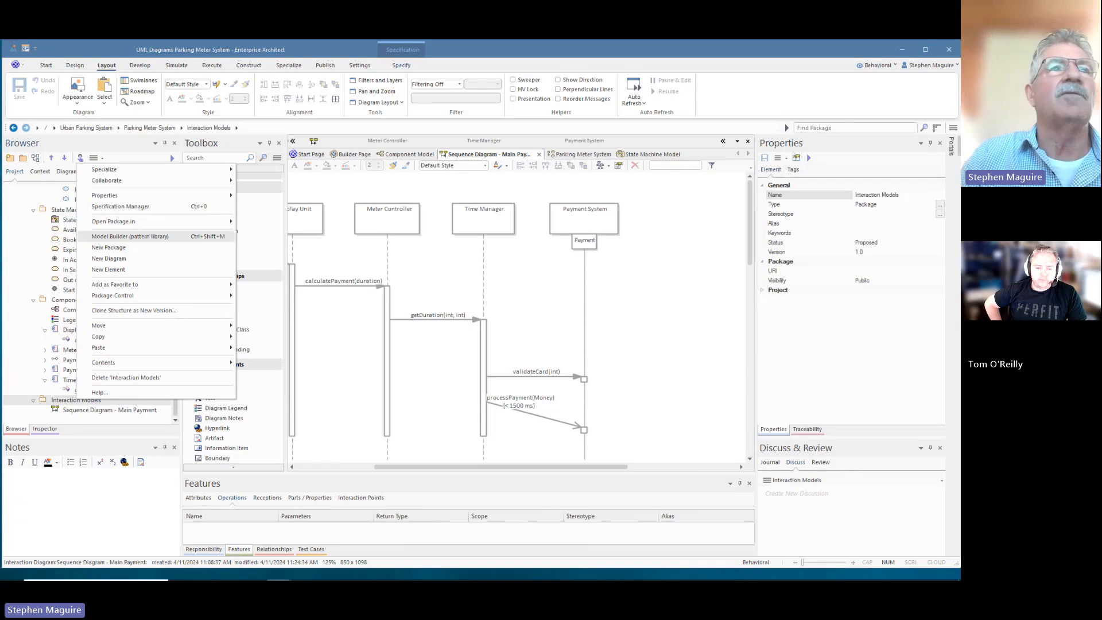
click(131, 236)
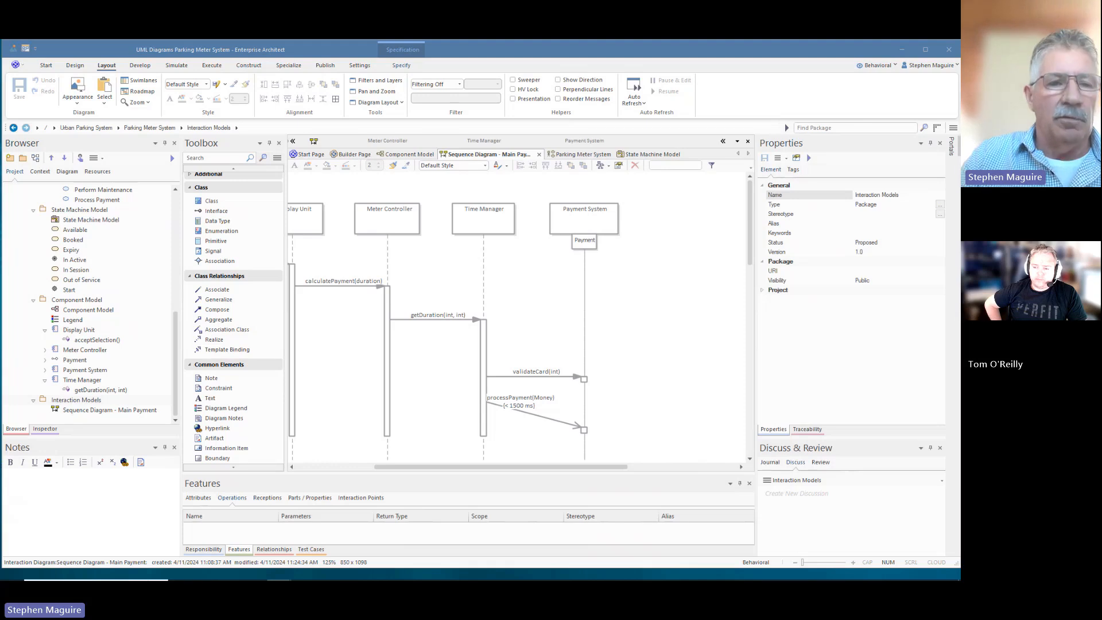
- Paste the copied Legend element from the clipboard into Interaction Models
click(93, 401)
right_click(94, 402)
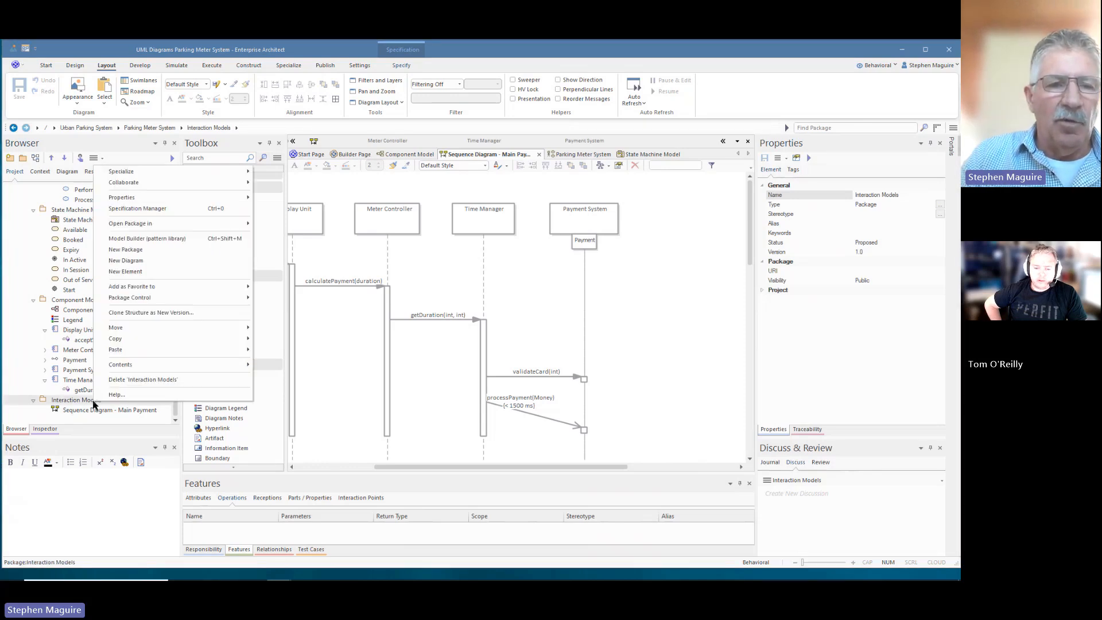
mouse_move(118, 349)
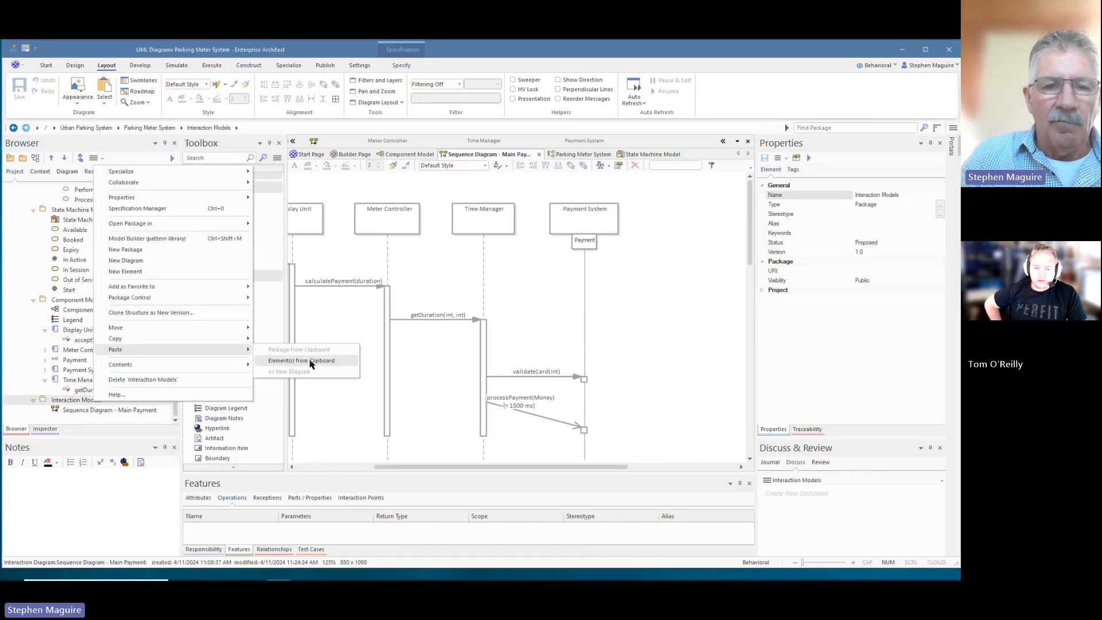
click(310, 362)
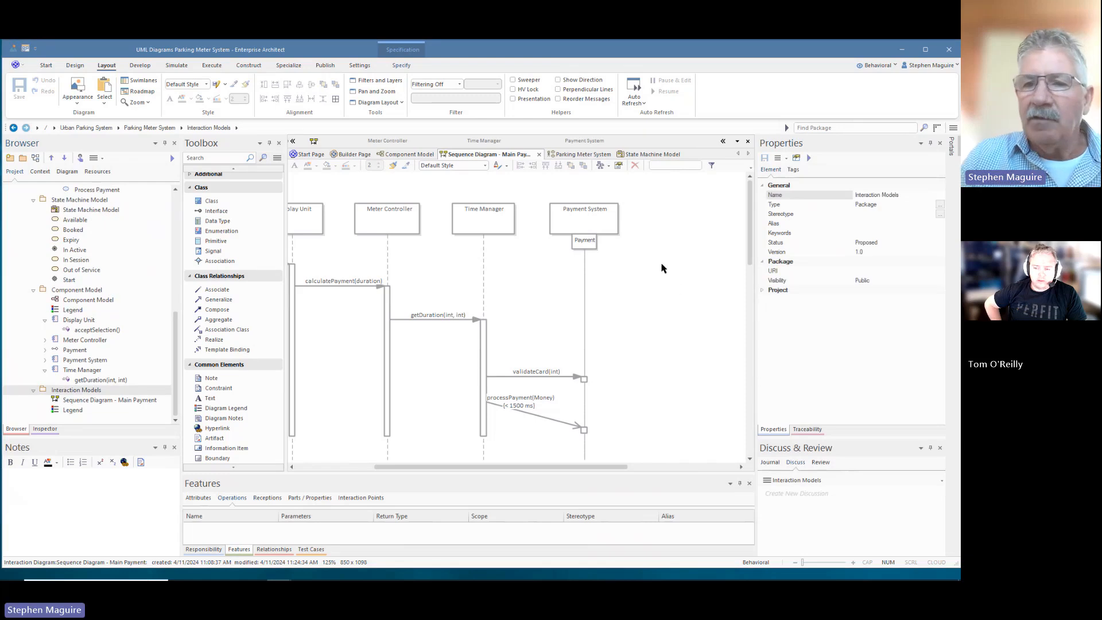
- Place the Legend at the top right of the Main Payment diagram, beside Payment System
click(71, 410)
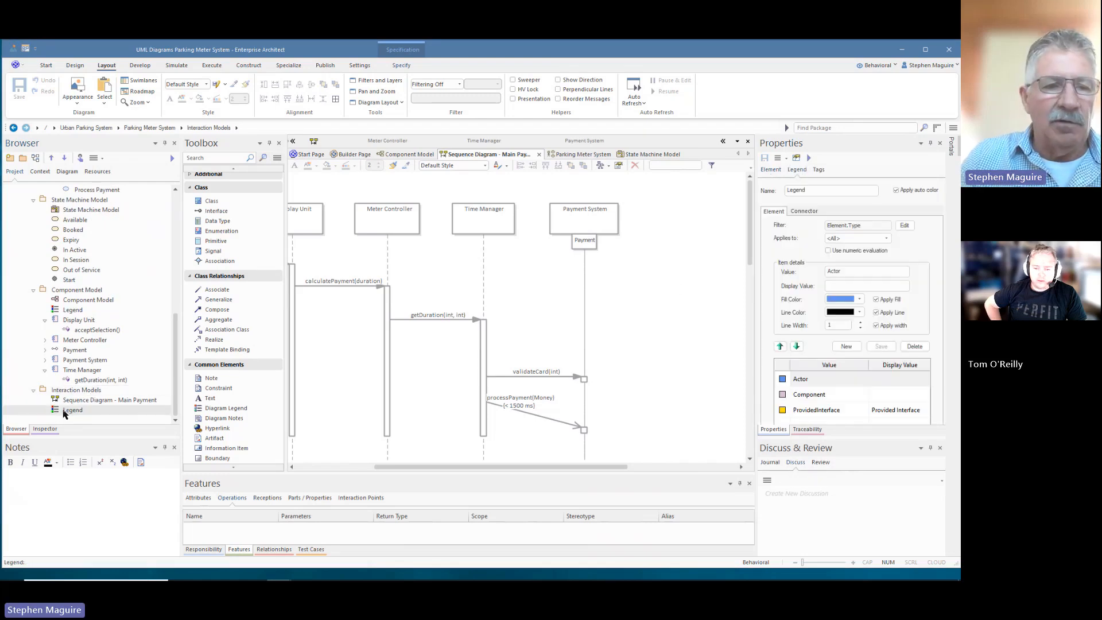
drag(662, 218, 668, 205)
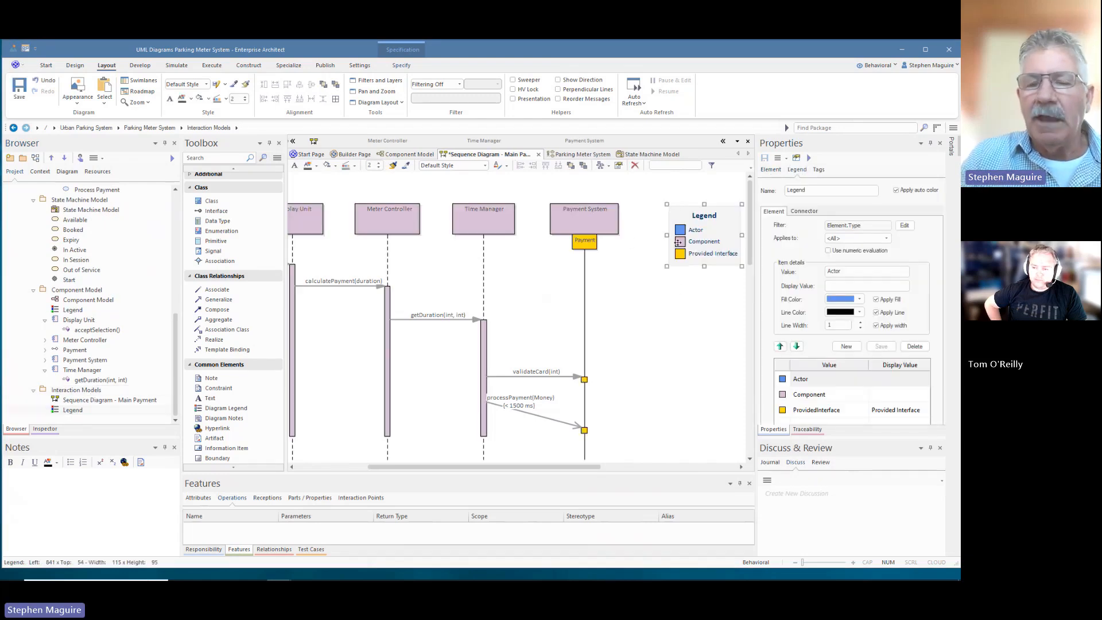
drag(545, 469, 524, 469)
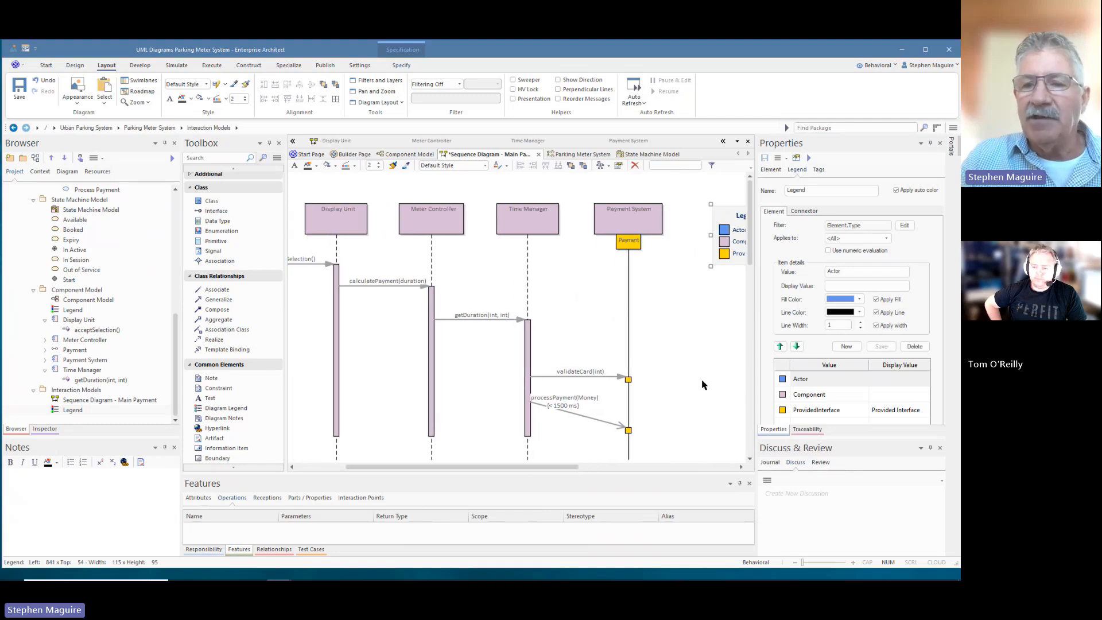
- Widen the diagram pane and collapse the Toolbox so the whole Legend is visible
drag(755, 349, 838, 349)
drag(679, 466, 635, 466)
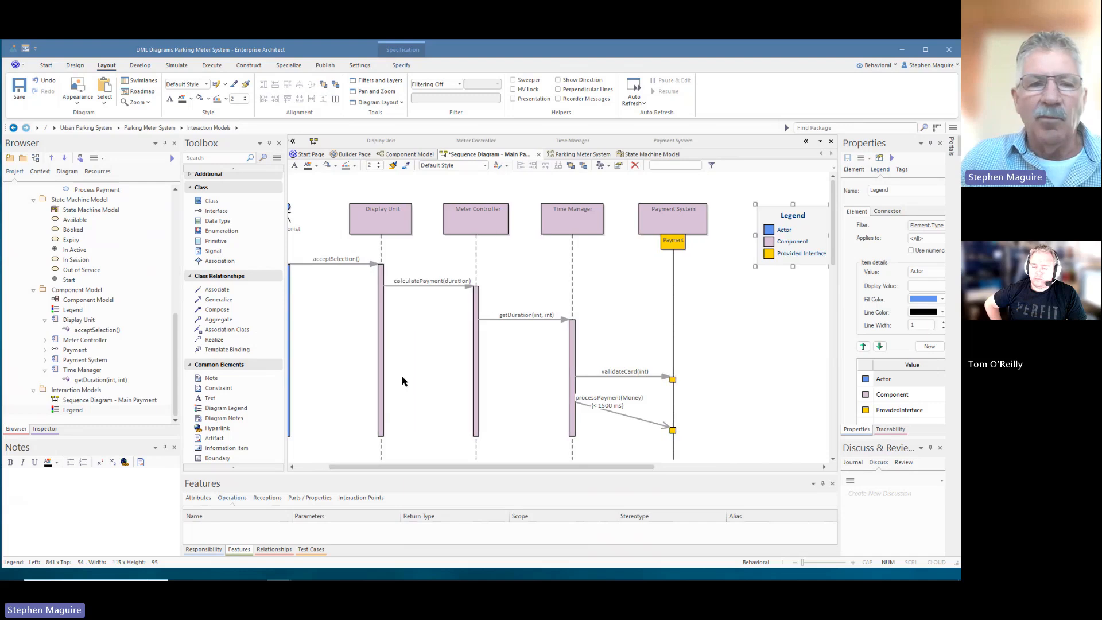
click(269, 142)
drag(258, 466, 211, 466)
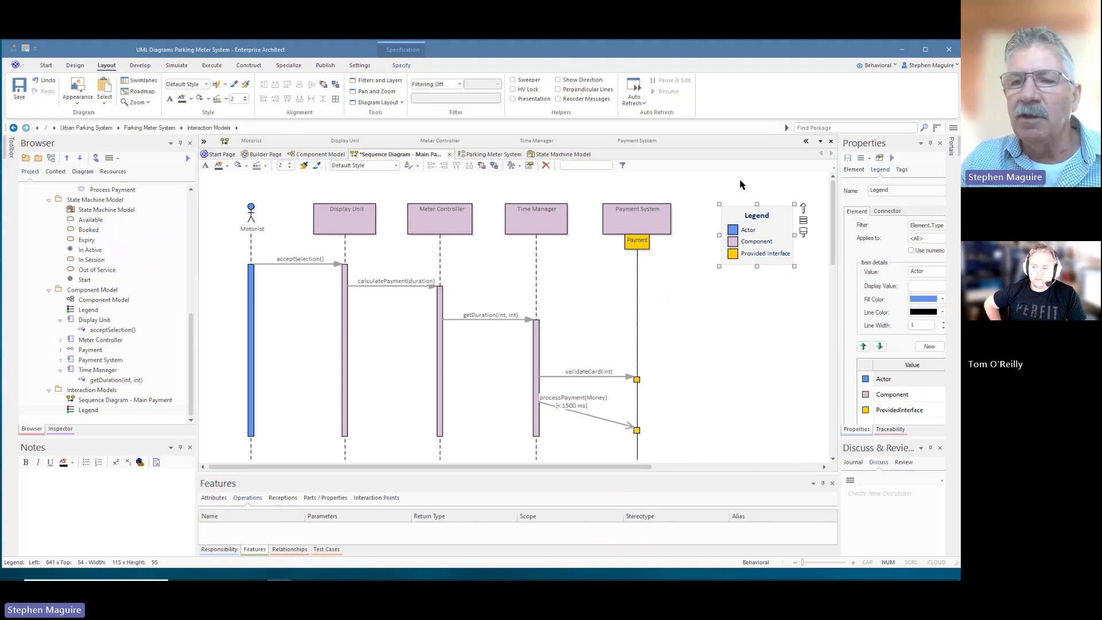
- Change the Legend's Component fill colour to light cyan, apply it, and save the diagram
click(768, 232)
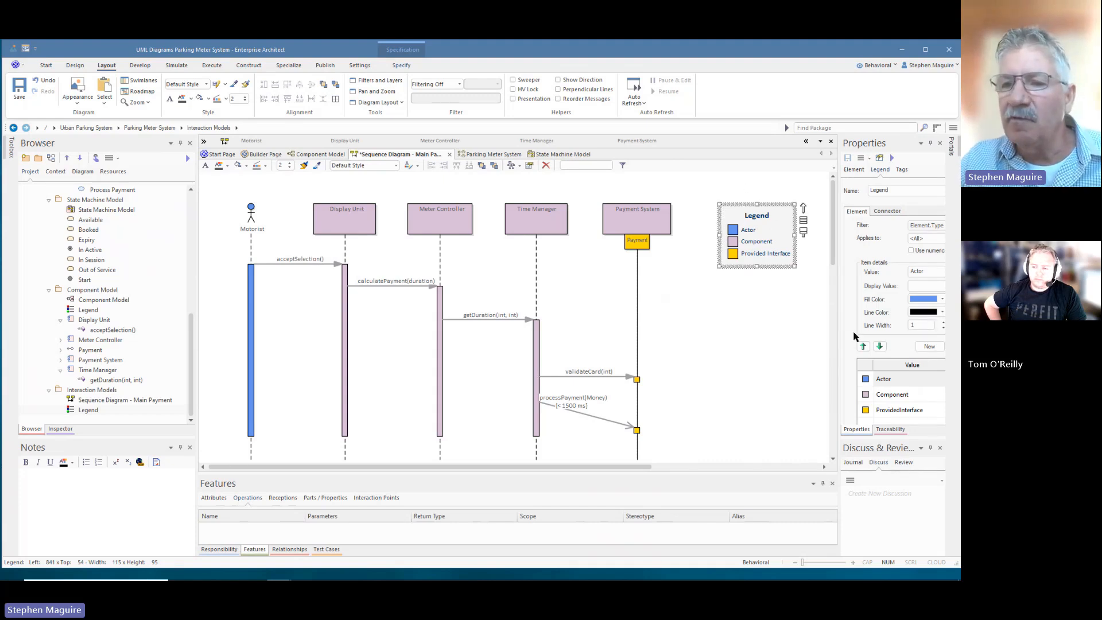
drag(839, 332, 806, 333)
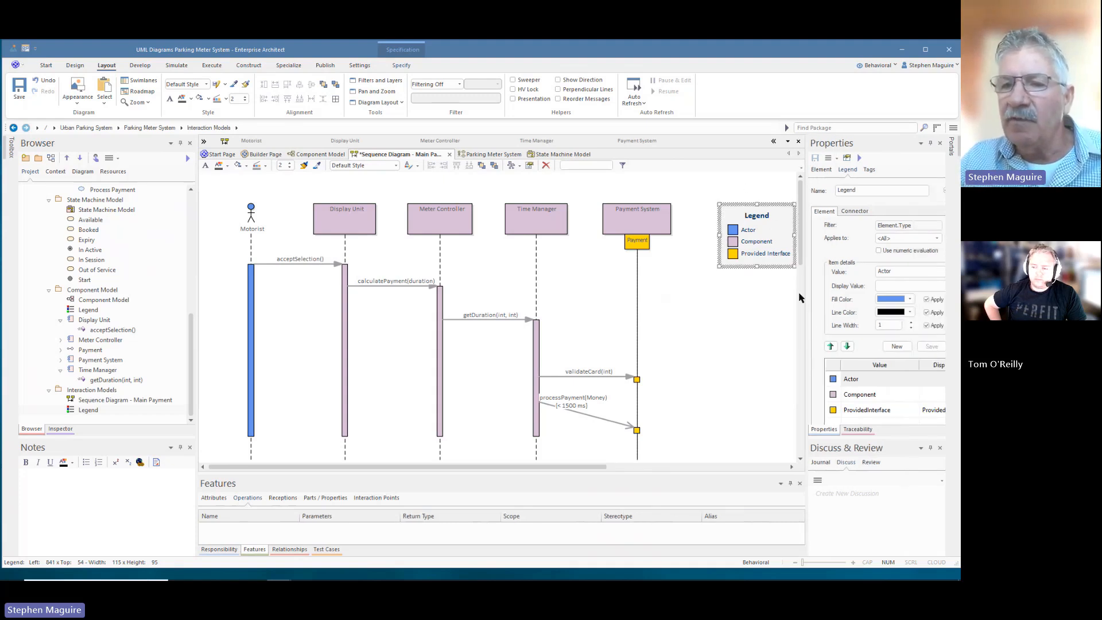
click(859, 395)
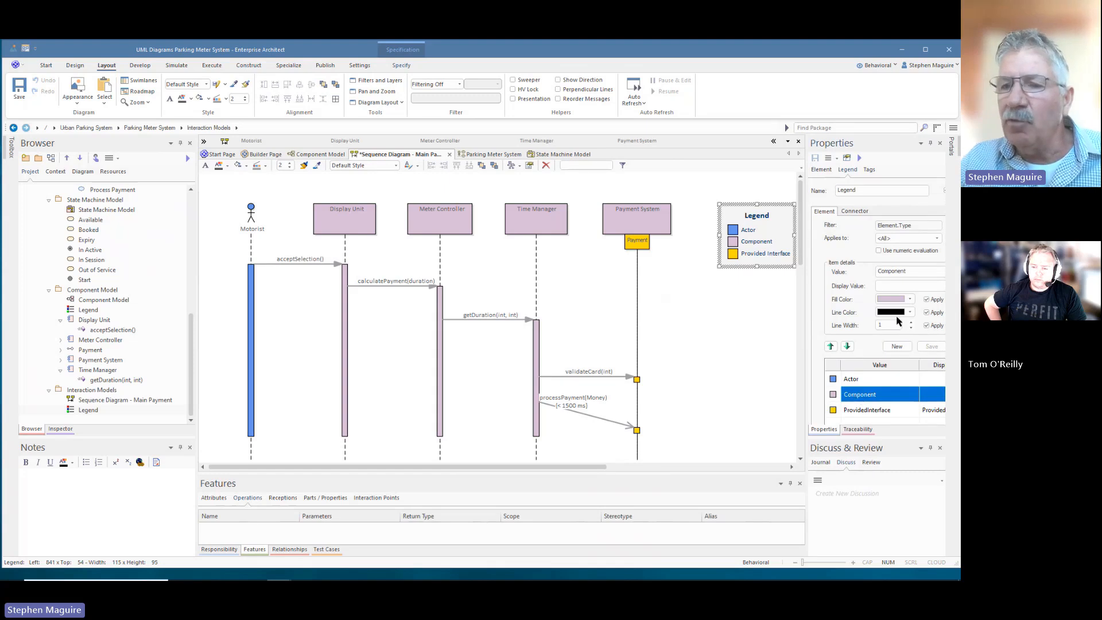
click(910, 300)
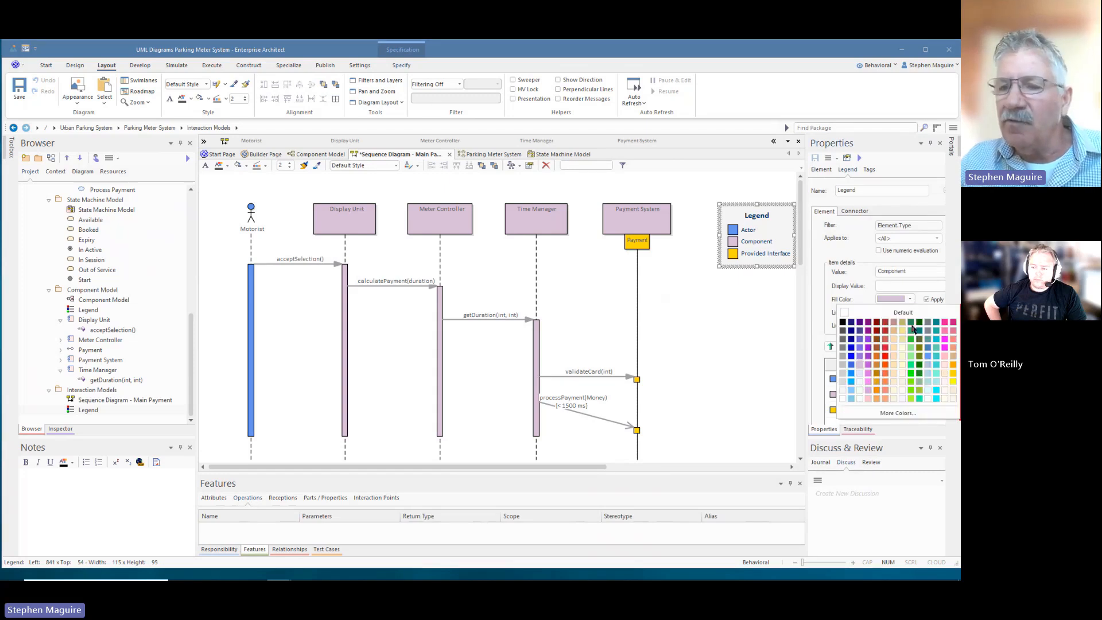
click(928, 390)
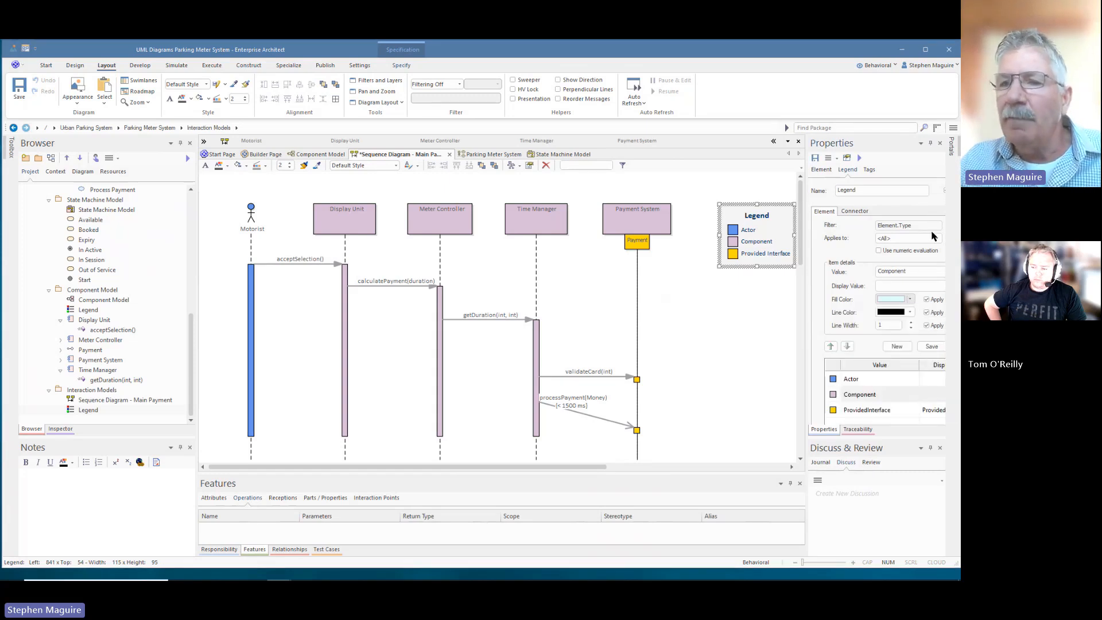
click(931, 346)
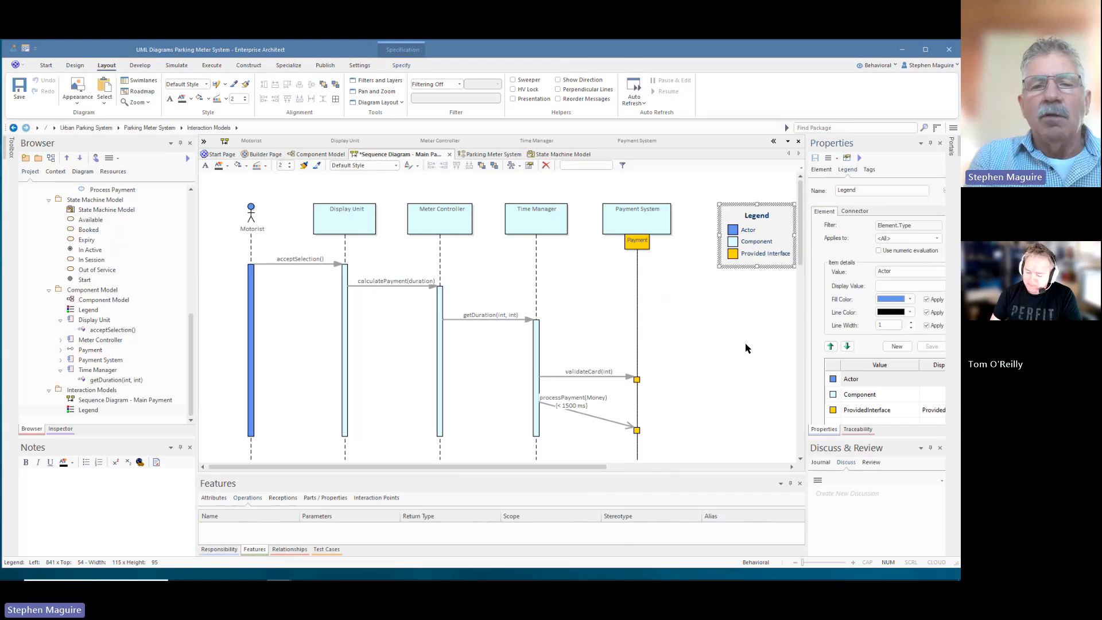
key(ctrl+s)
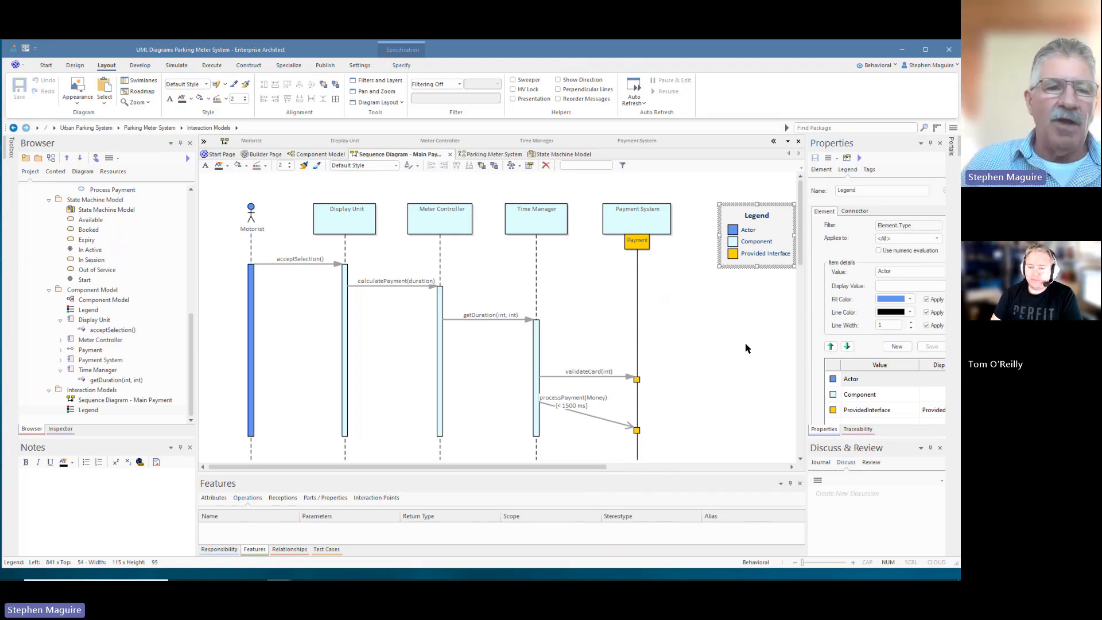